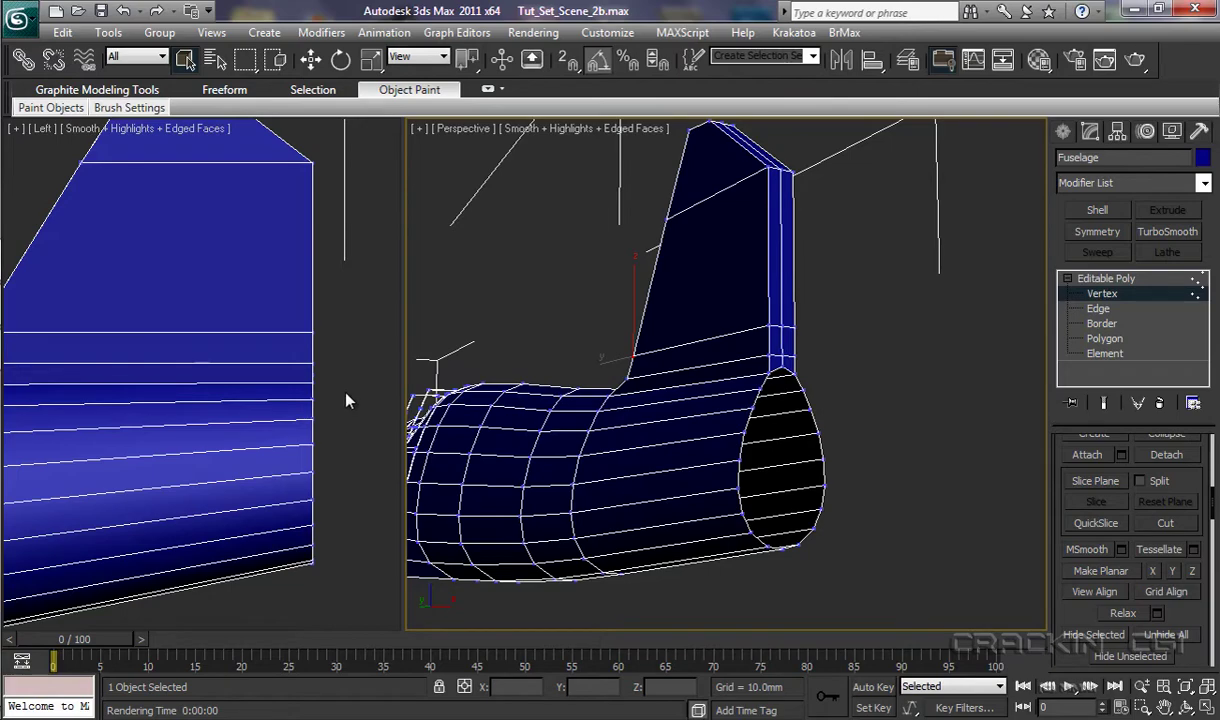
# Make the vertex column on each side of the fuselage's open rear end planar in X, one side at a time.
pyautogui.moveTo(345, 392); pyautogui.dragTo(300, 562)
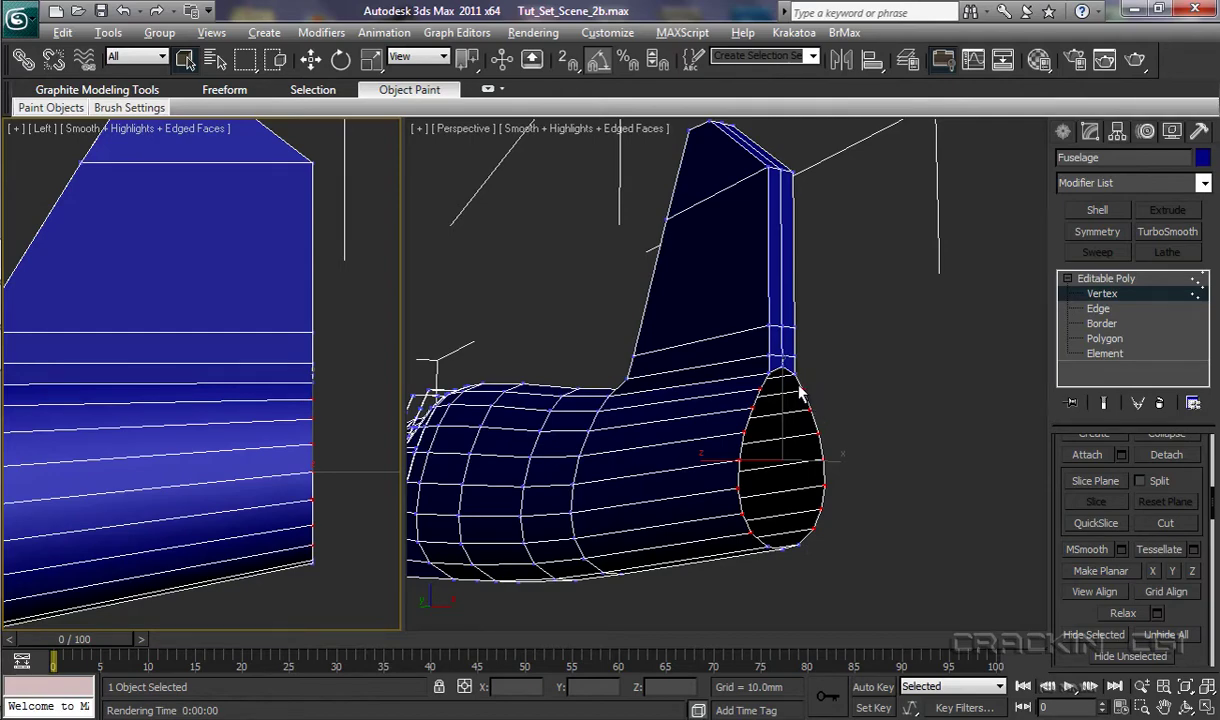
pyautogui.moveTo(795, 386); pyautogui.dragTo(845, 545)
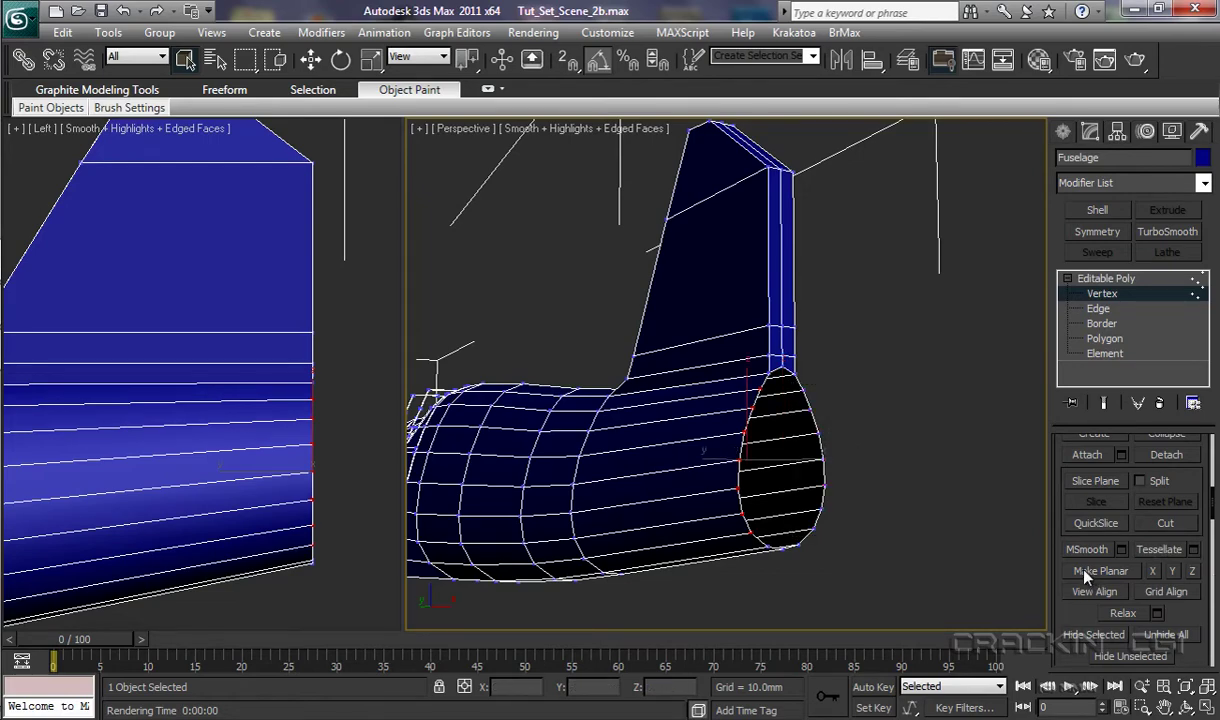
pyautogui.click(1153, 572)
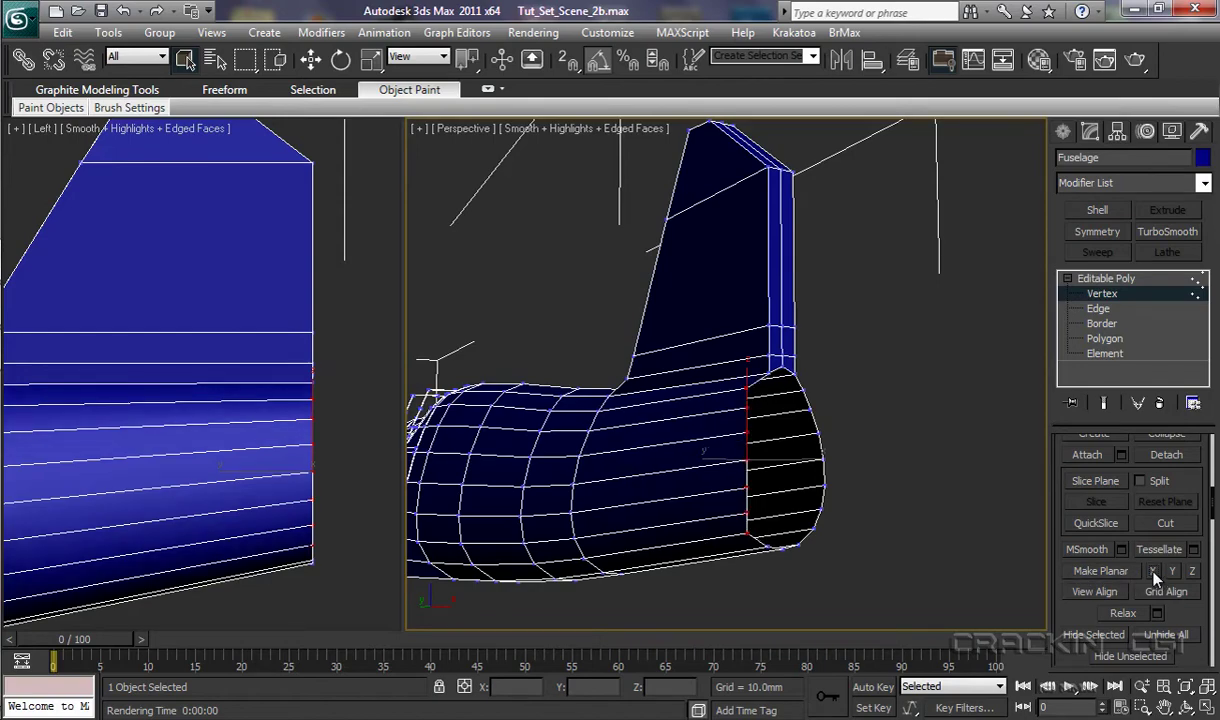
pyautogui.click(950, 482)
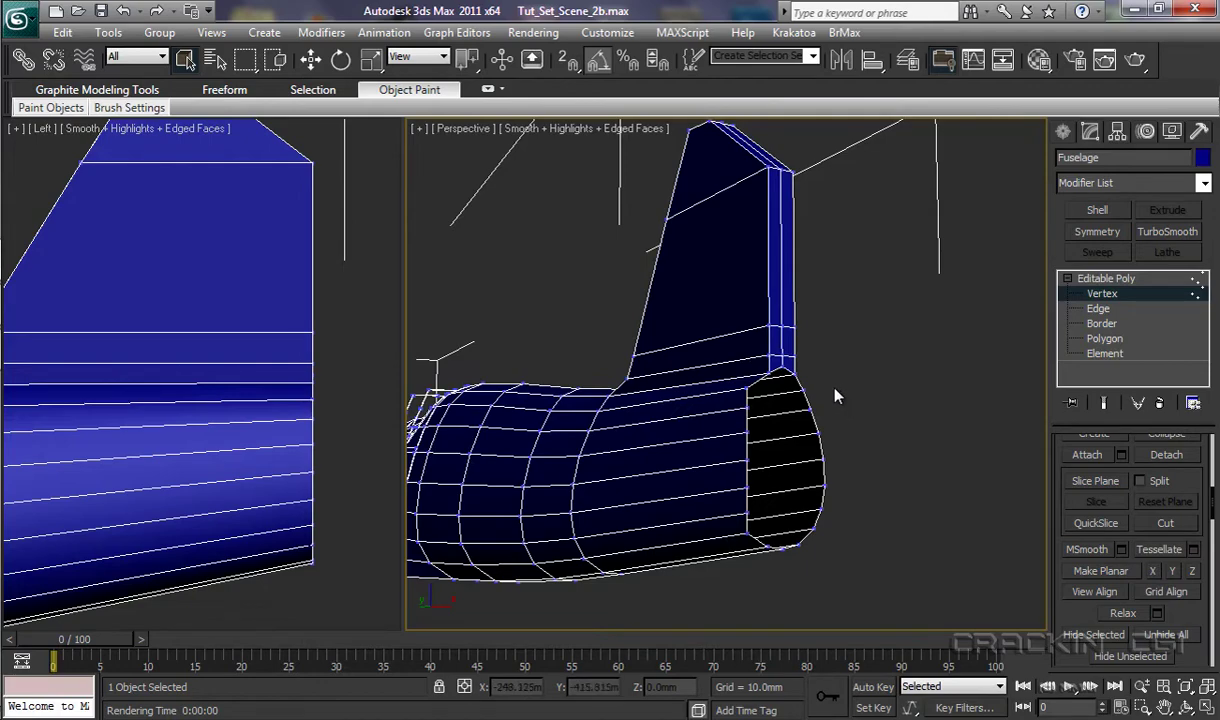
pyautogui.moveTo(813, 407); pyautogui.dragTo(800, 541)
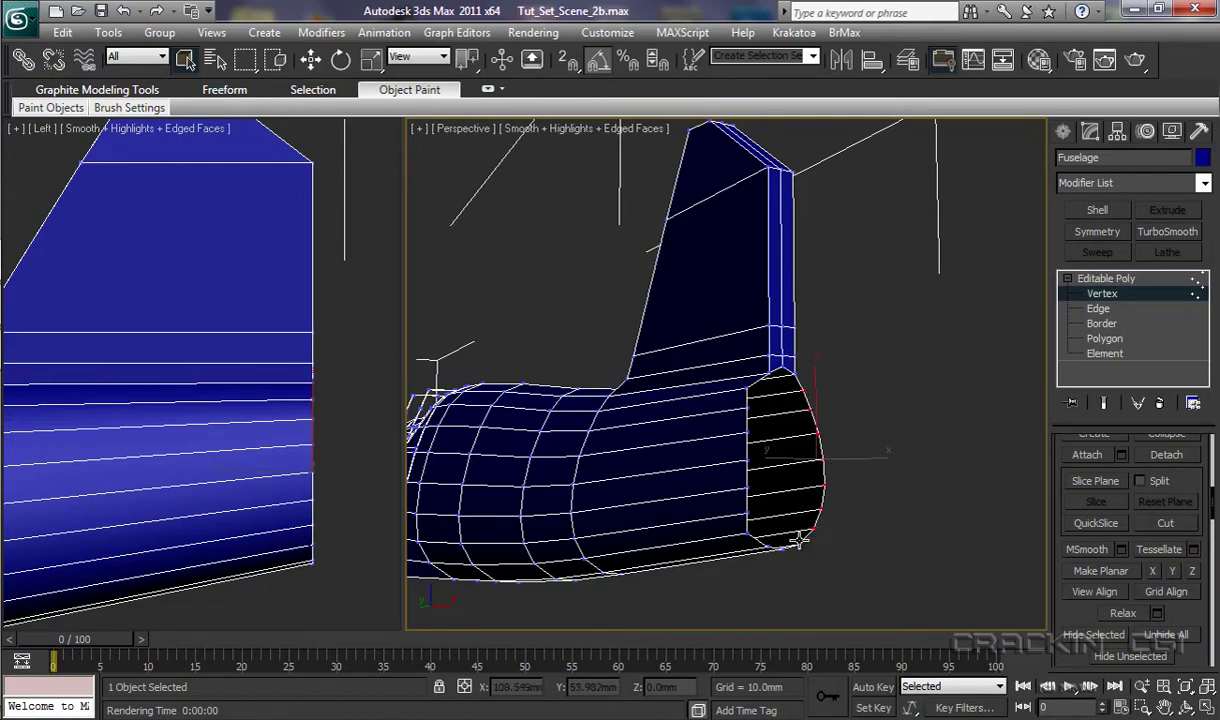
pyautogui.click(1154, 574)
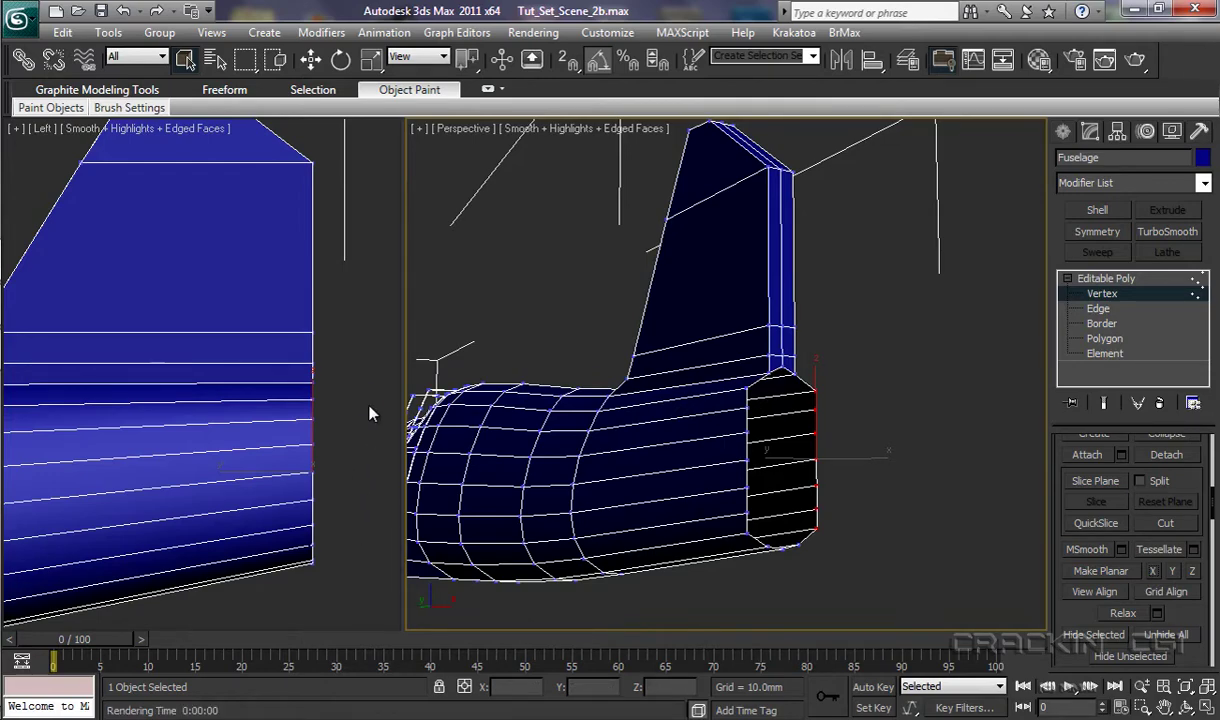
# Scale both side vertex columns of the rear opening inward together until they line up with the tail fin's width.
pyautogui.moveTo(362, 396); pyautogui.dragTo(300, 562)
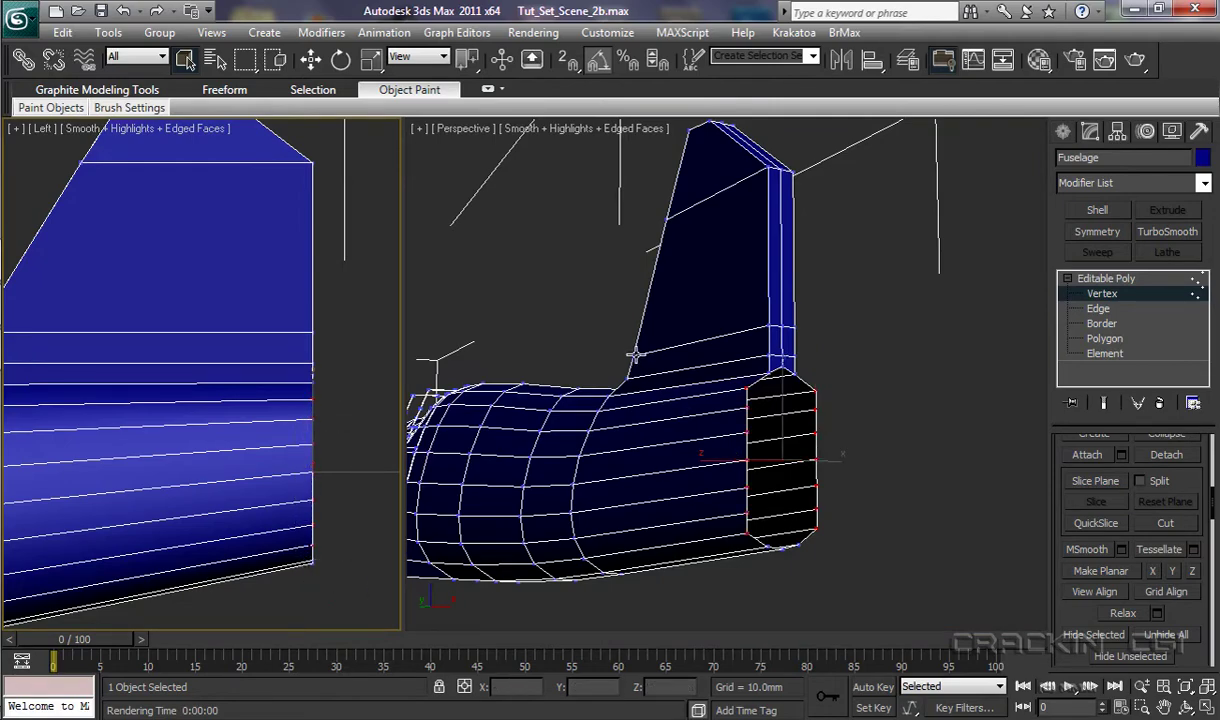
pyautogui.press('r')
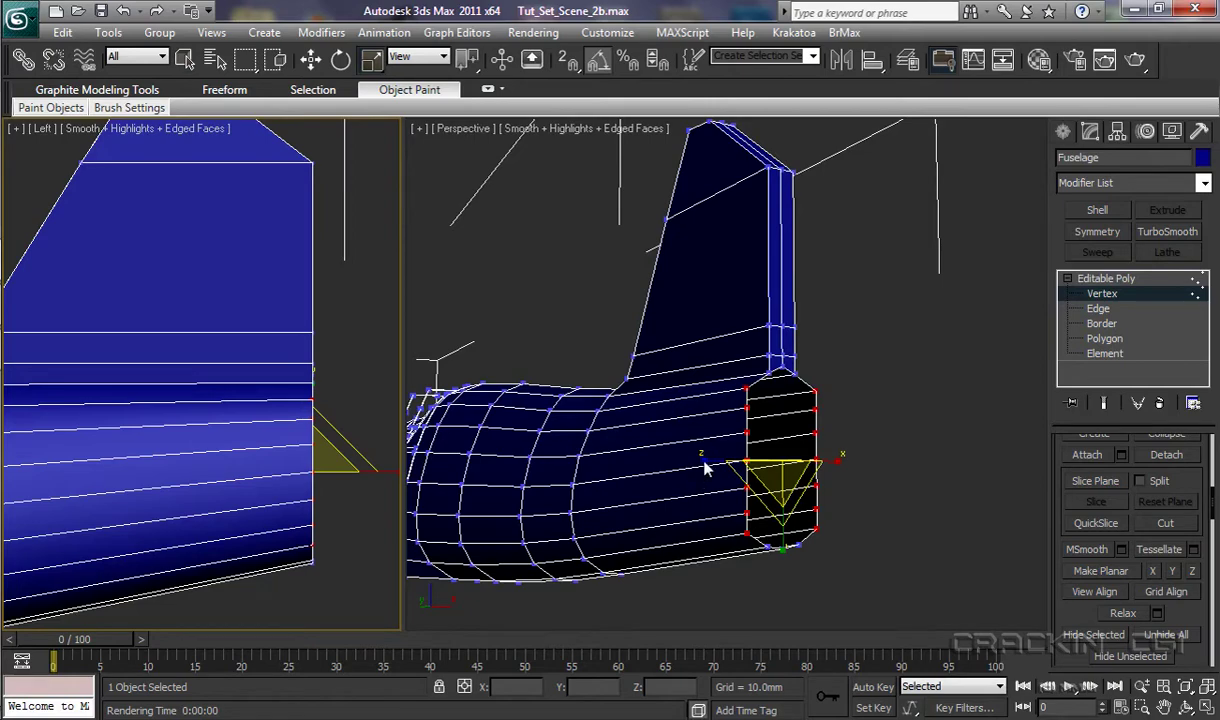
pyautogui.click(703, 465)
pyautogui.moveTo(703, 459); pyautogui.dragTo(786, 467)
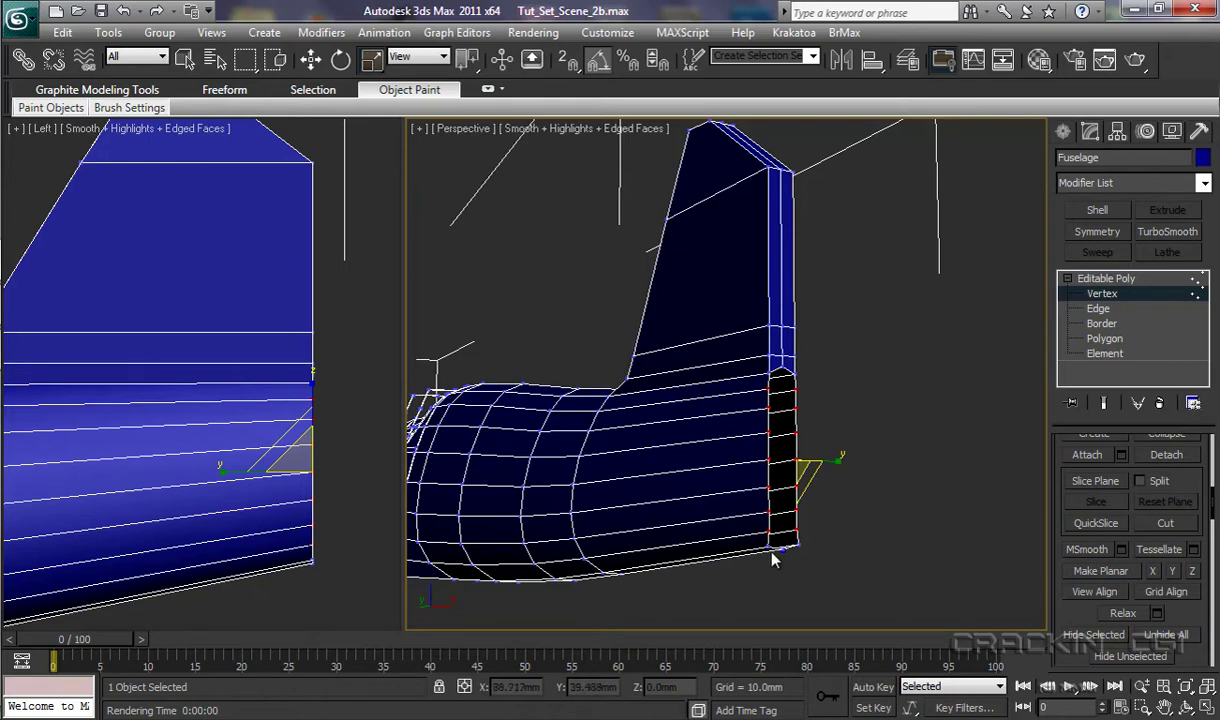
# Scale the two bottom corner vertices of the rear opening inward to line up with the vertical side columns.
pyautogui.scroll(1, 800, 493)
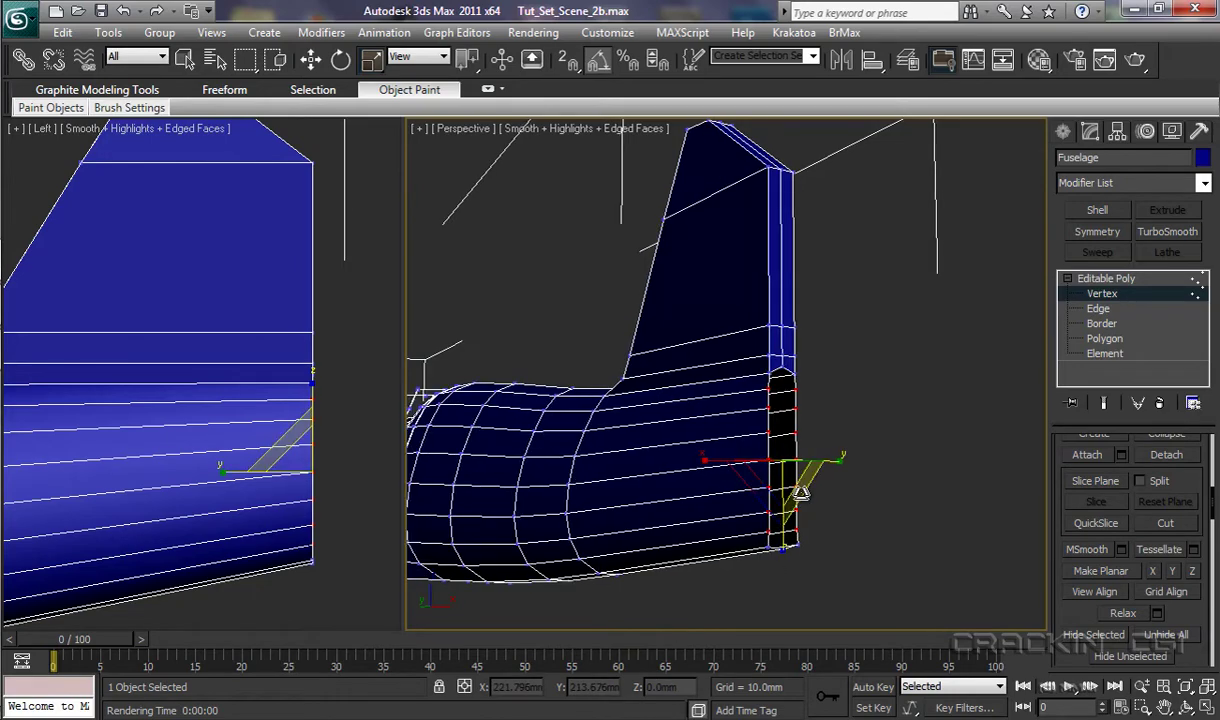
pyautogui.keyDown('alt'); pyautogui.moveTo(800, 493); pyautogui.dragTo(760, 503, button='middle'); pyautogui.keyUp('alt')
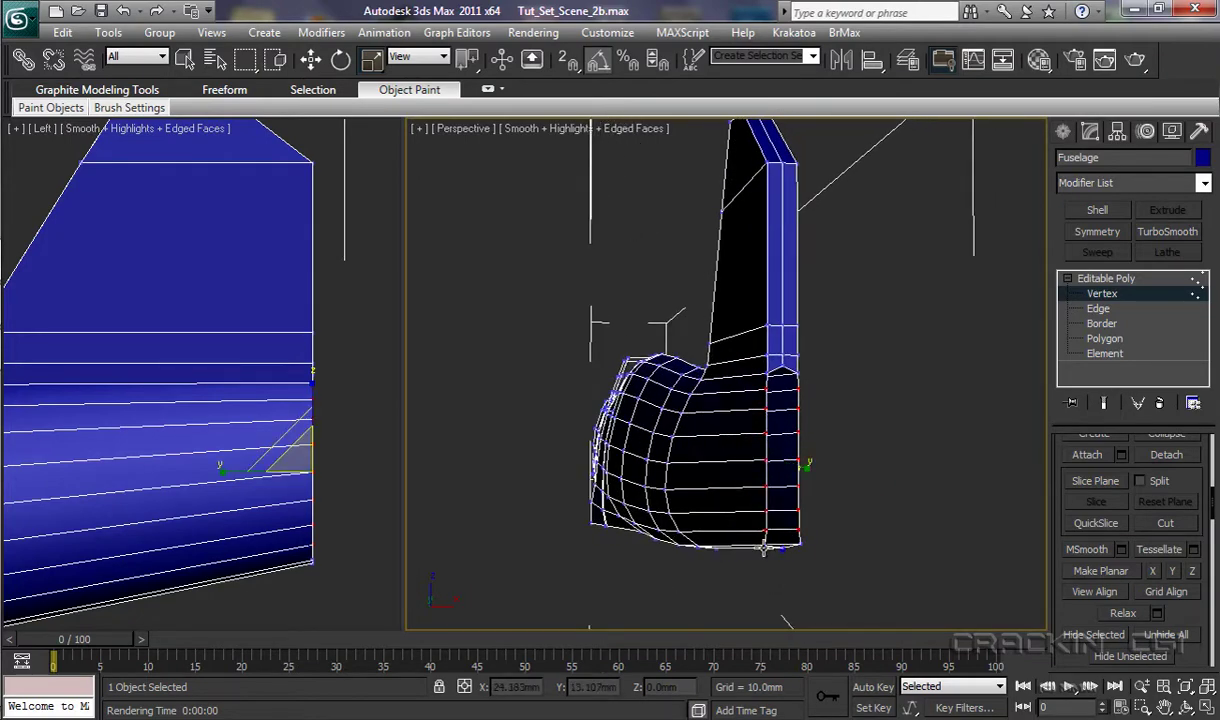
pyautogui.moveTo(778, 600); pyautogui.dragTo(773, 533, button='middle')
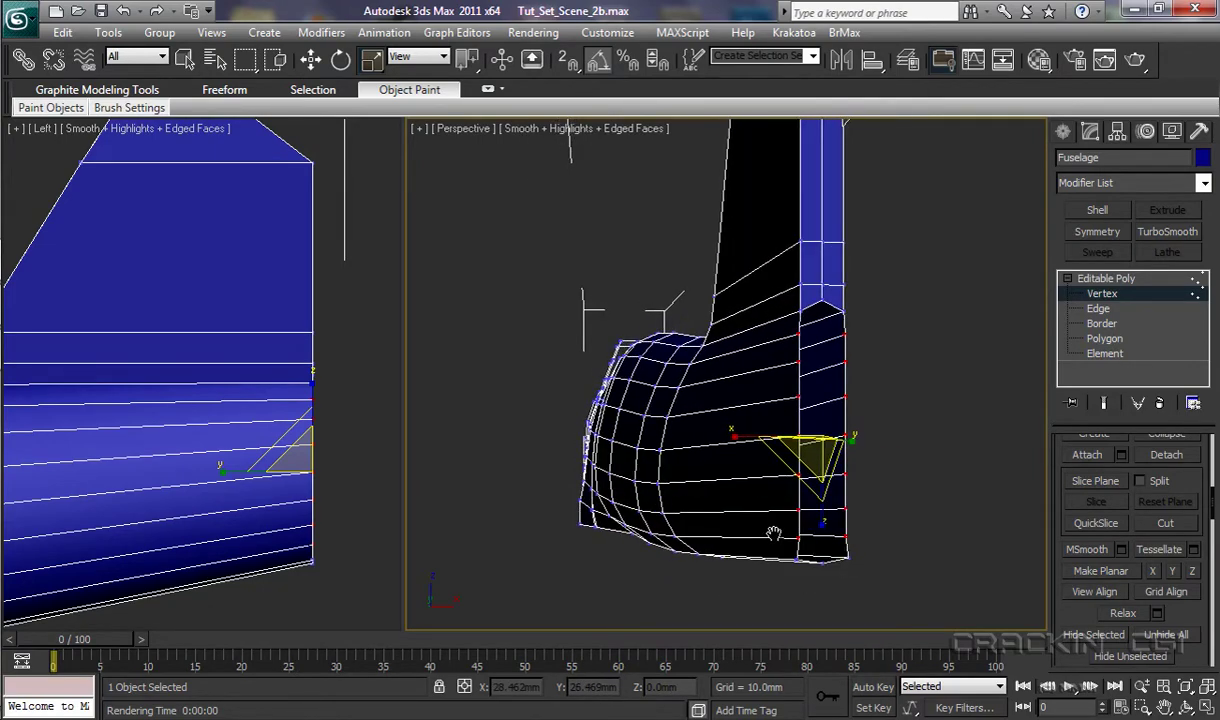
pyautogui.click(790, 609)
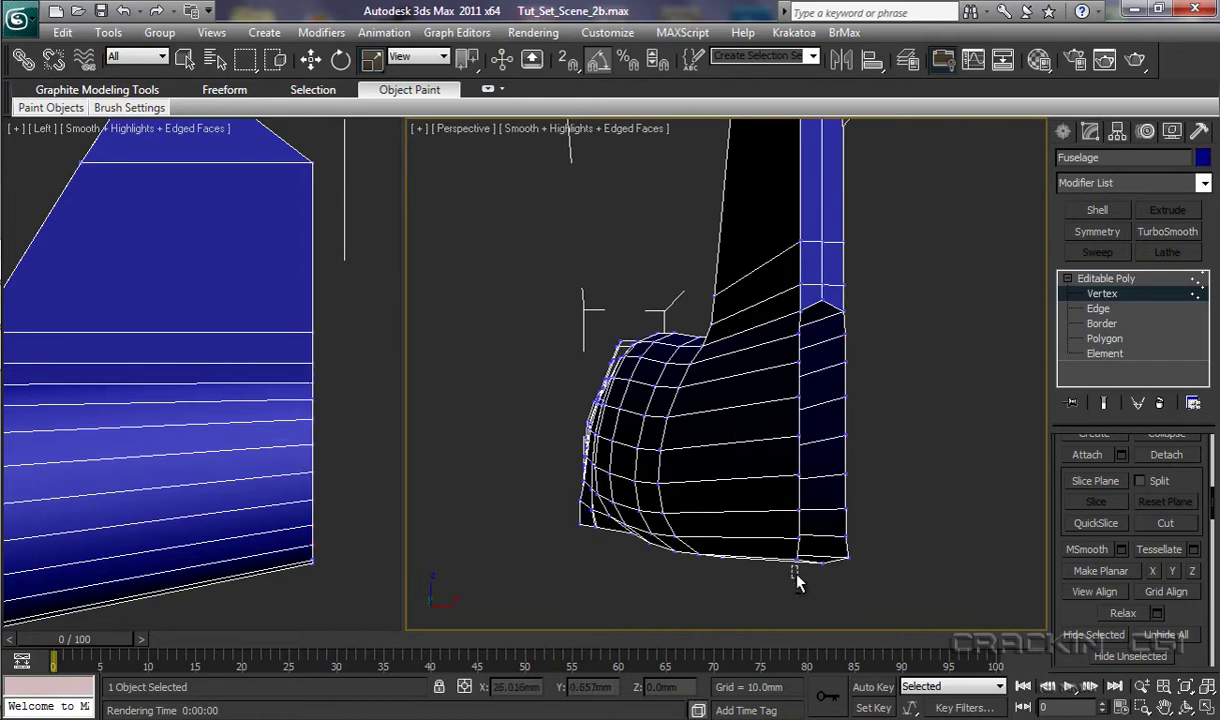
pyautogui.moveTo(789, 578); pyautogui.dragTo(776, 616)
pyautogui.rightClick(740, 452)
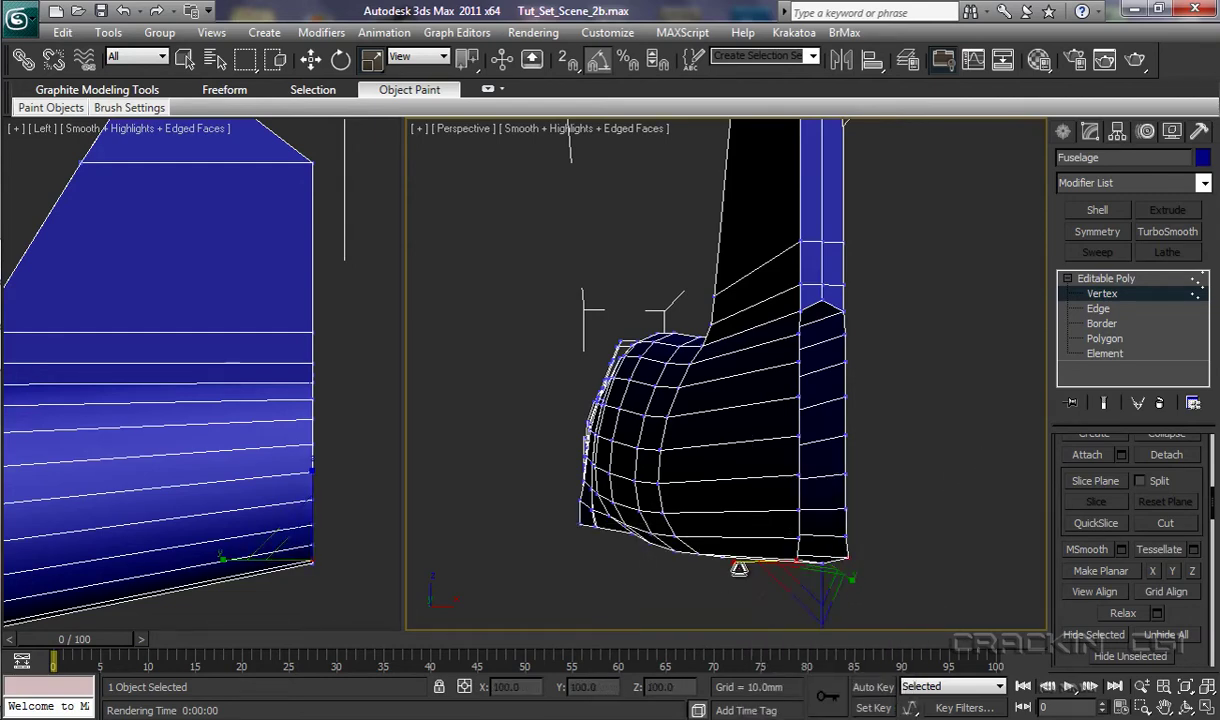
pyautogui.moveTo(738, 567); pyautogui.dragTo(741, 561)
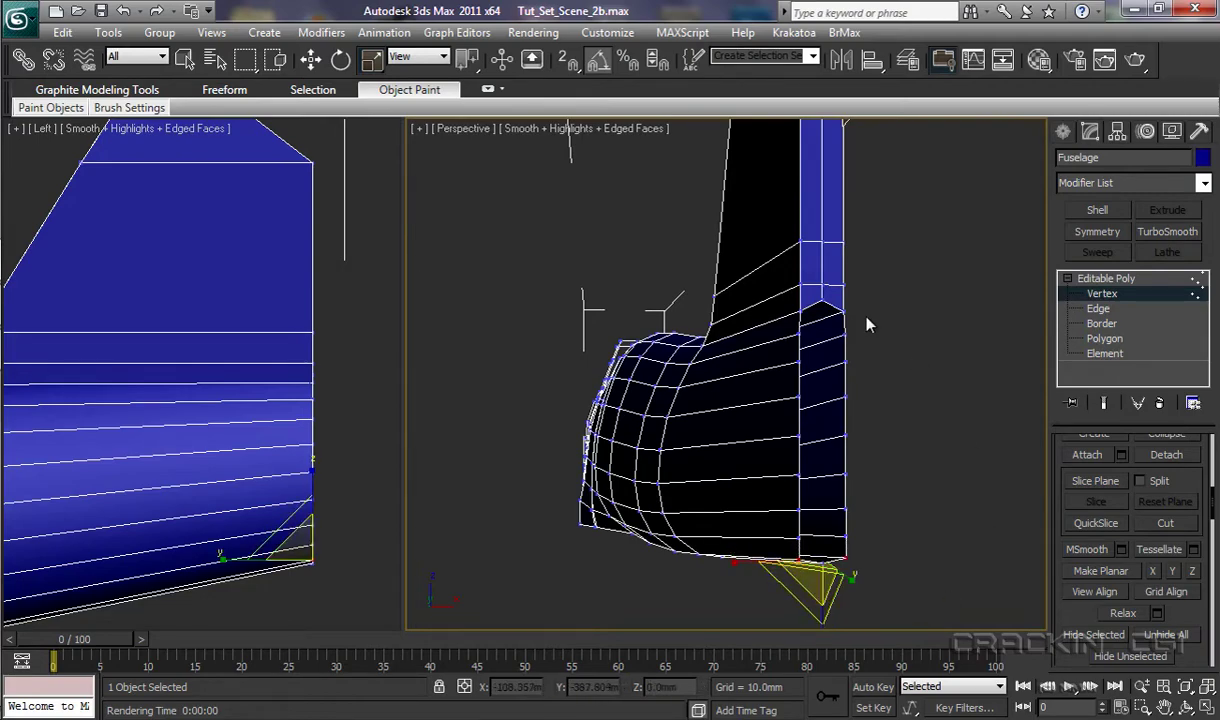
# Lower the centre vertex at the fin's base to about Z 28.378 mm, level with its neighbouring corner vertices.
pyautogui.click(812, 300)
pyautogui.moveTo(817, 353); pyautogui.dragTo(858, 365)
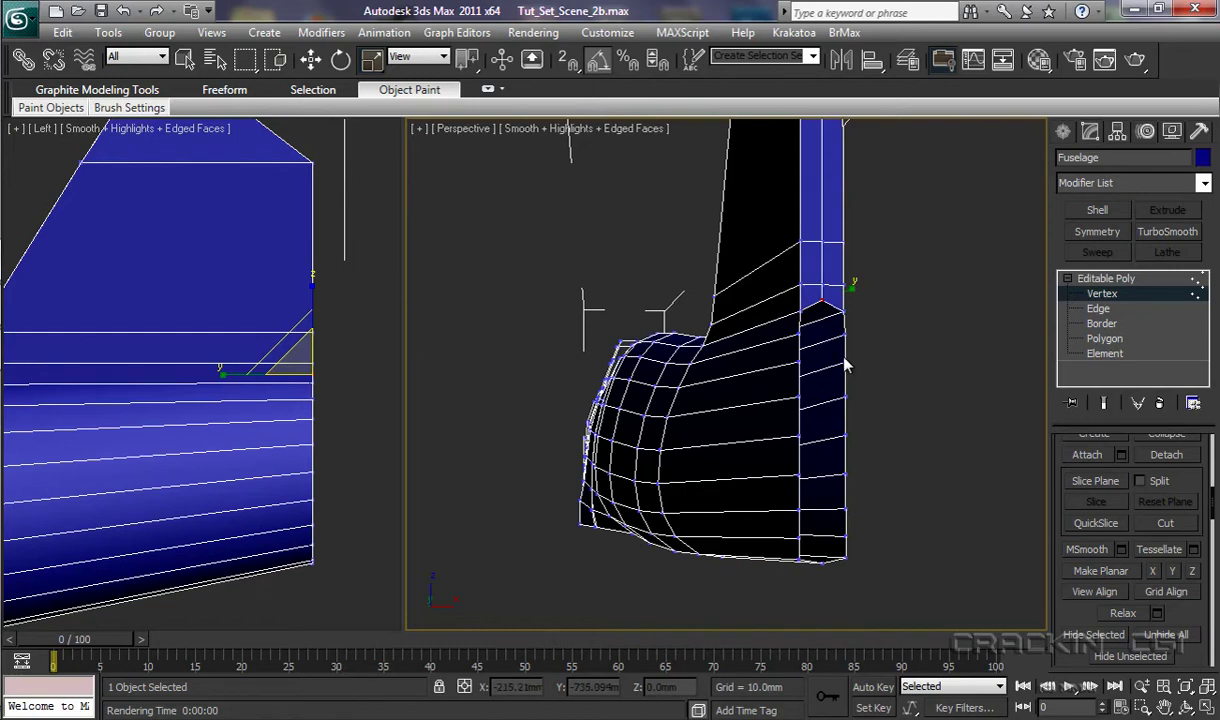
pyautogui.press('w')
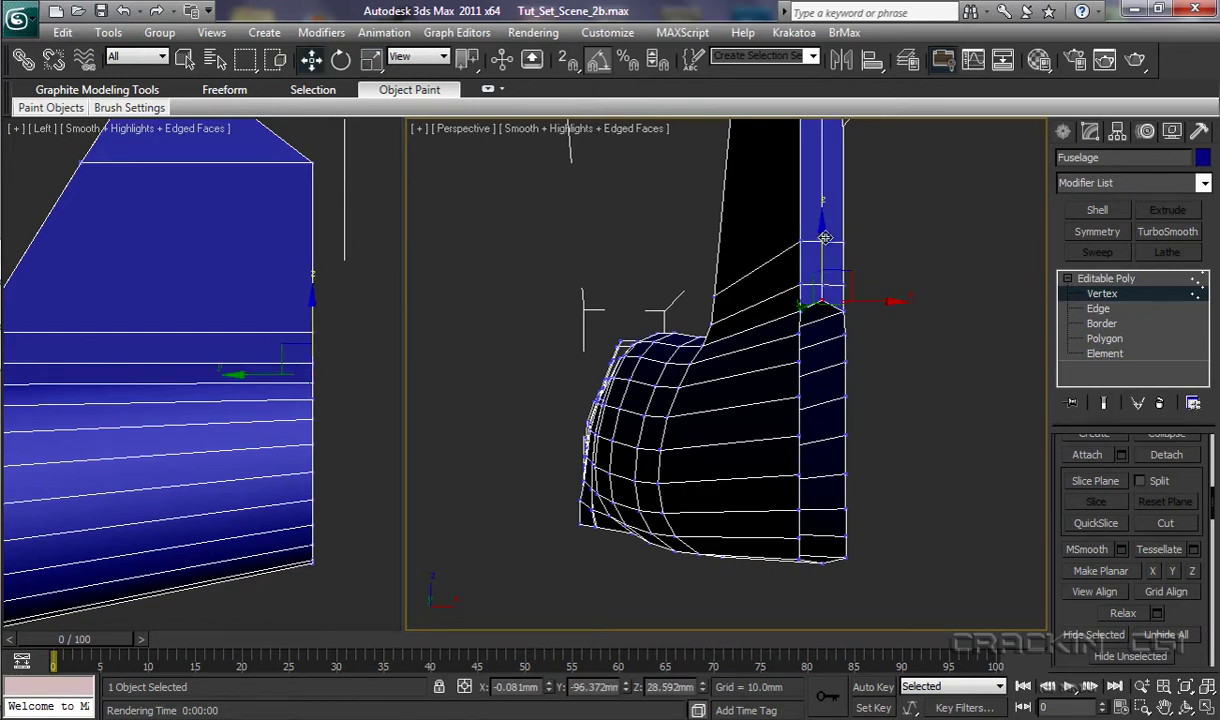
pyautogui.moveTo(821, 240); pyautogui.dragTo(820, 258)
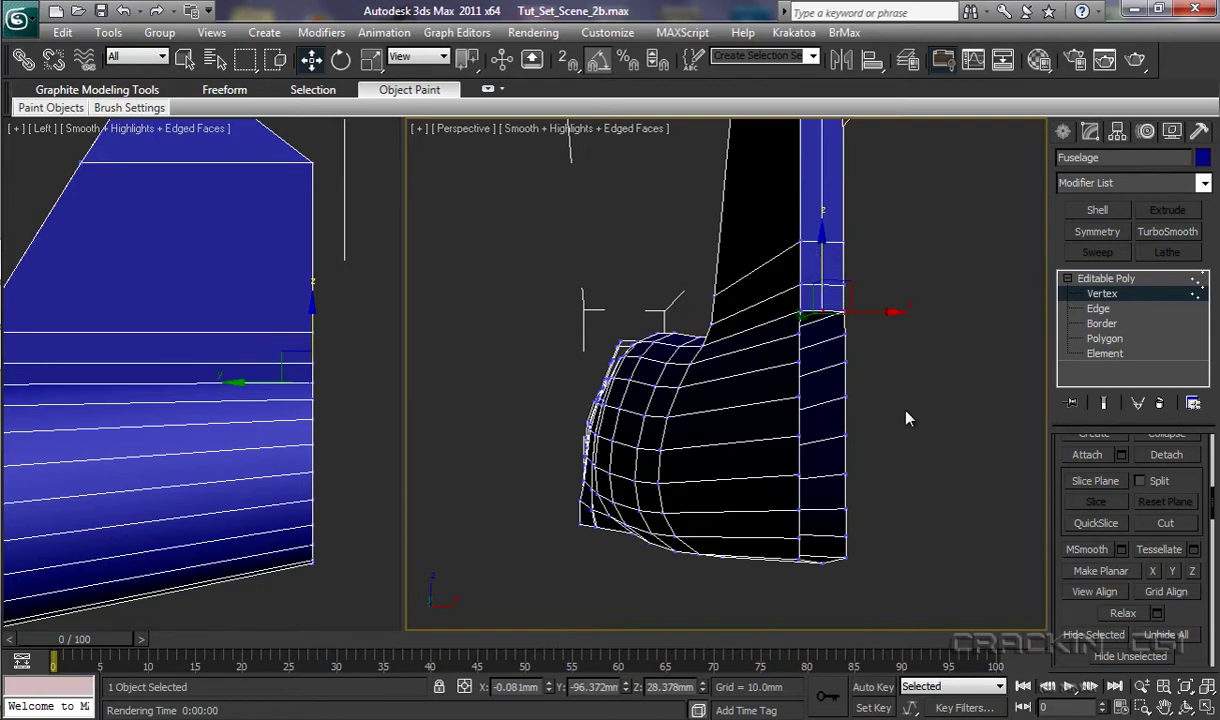
# Select all the vertical border edges along both sides of the narrow rear opening, from the fin's base to the bottom.
pyautogui.click(1098, 309)
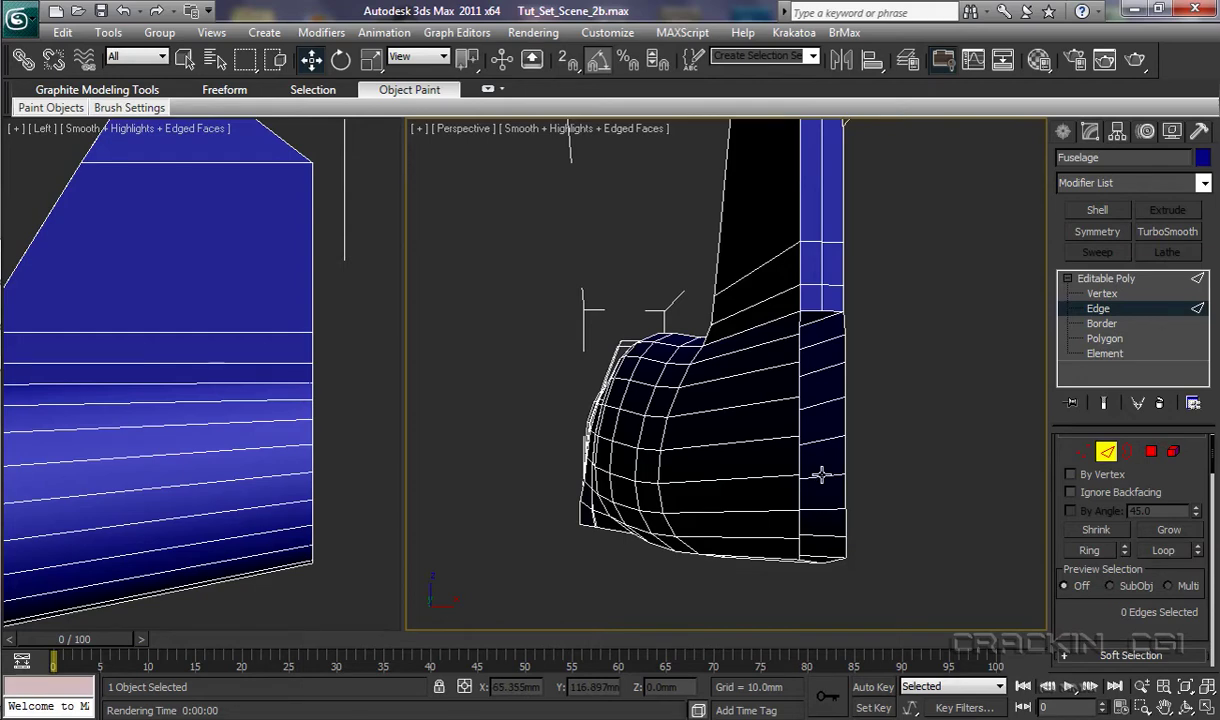
pyautogui.click(799, 326)
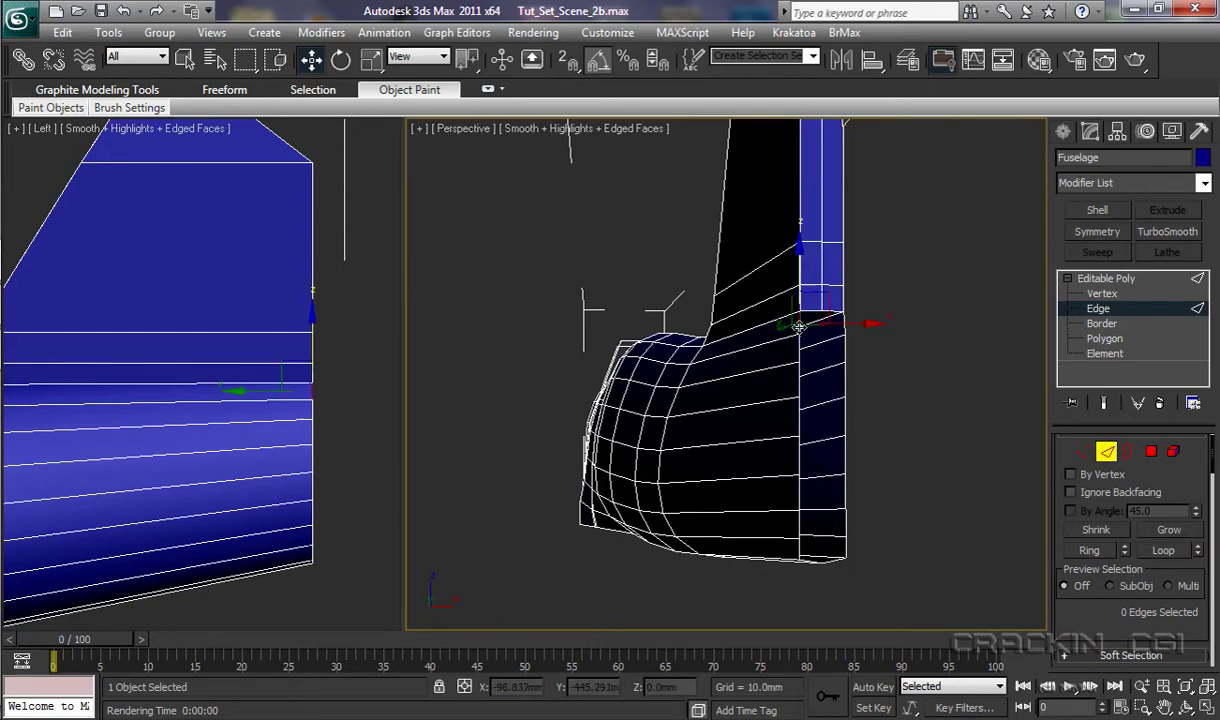
pyautogui.keyDown('ctrl'); pyautogui.click(798, 378); pyautogui.keyUp('ctrl')
pyautogui.keyDown('ctrl'); pyautogui.click(799, 415); pyautogui.keyUp('ctrl')
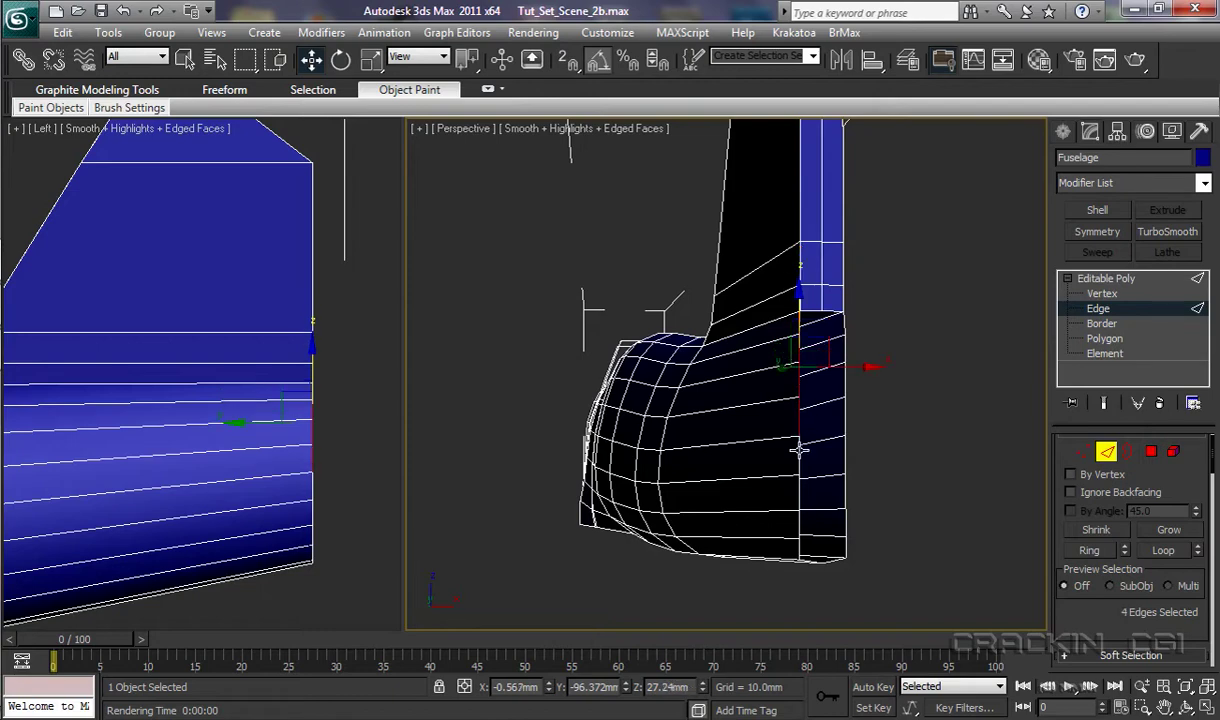
pyautogui.keyDown('ctrl'); pyautogui.click(799, 460); pyautogui.keyUp('ctrl')
pyautogui.keyDown('ctrl'); pyautogui.click(798, 495); pyautogui.keyUp('ctrl')
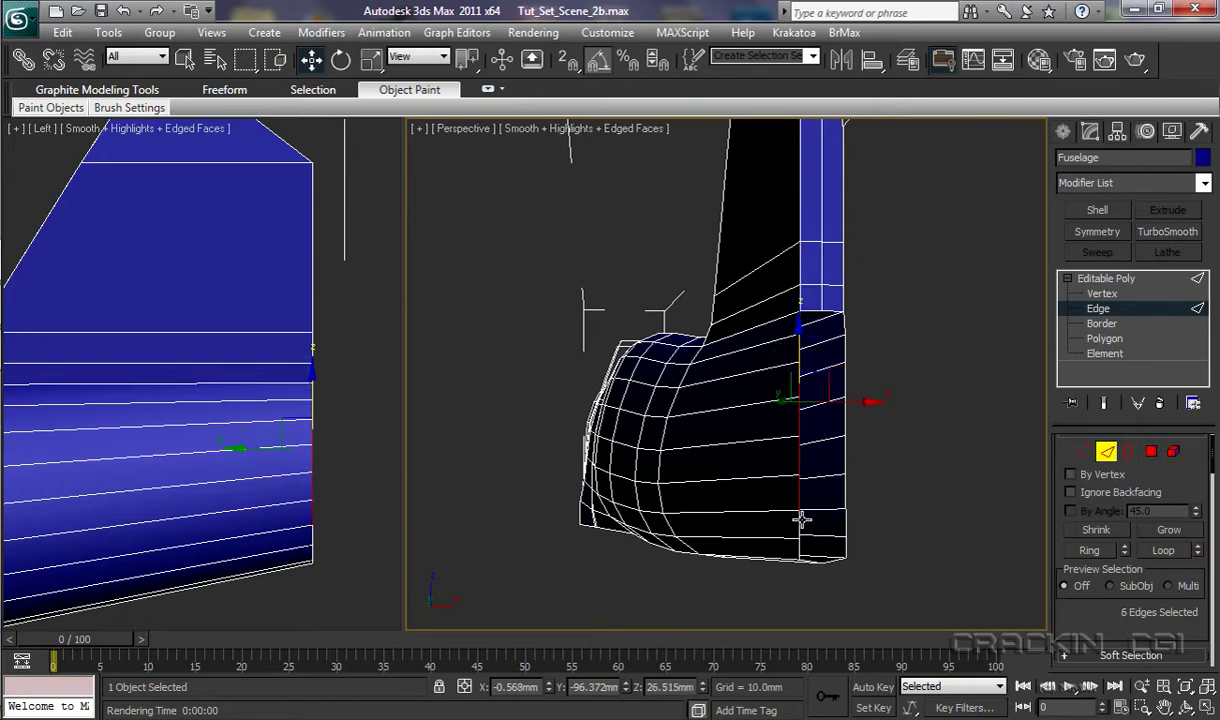
pyautogui.keyDown('ctrl'); pyautogui.click(800, 519); pyautogui.keyUp('ctrl')
pyautogui.keyDown('ctrl'); pyautogui.click(800, 545); pyautogui.keyUp('ctrl')
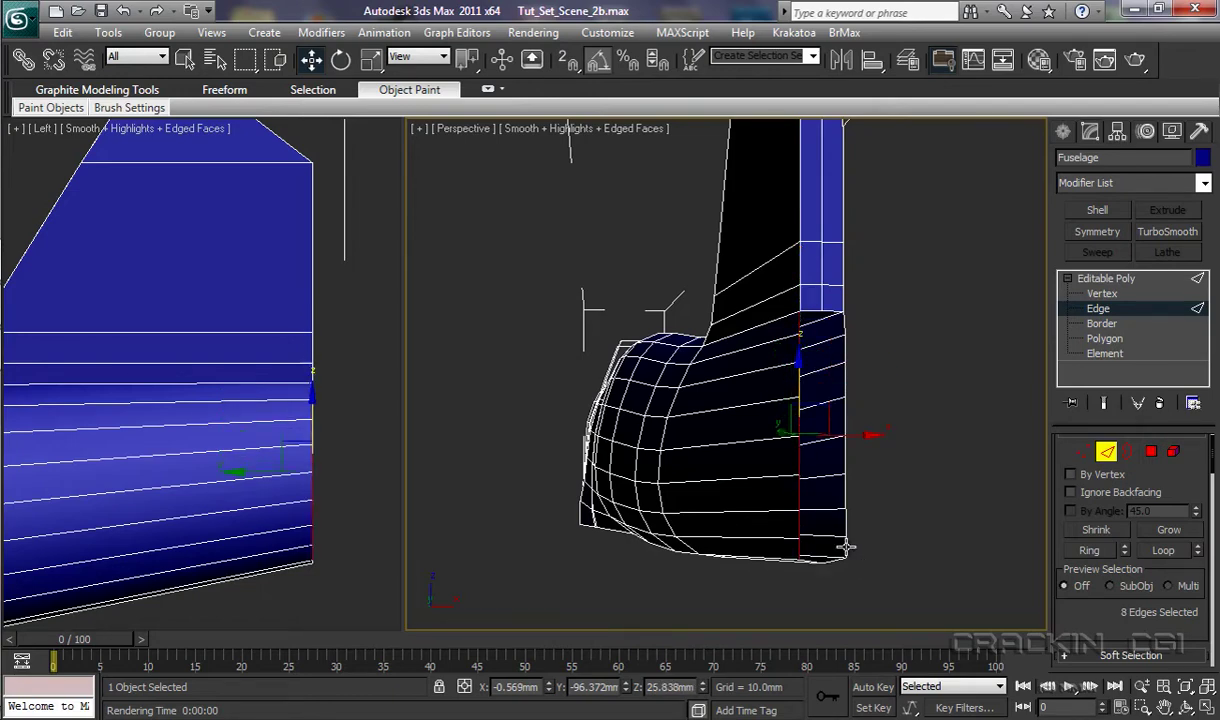
pyautogui.keyDown('ctrl'); pyautogui.click(845, 540); pyautogui.keyUp('ctrl')
pyautogui.keyDown('ctrl'); pyautogui.click(845, 512); pyautogui.keyUp('ctrl')
pyautogui.keyDown('ctrl'); pyautogui.click(845, 491); pyautogui.keyUp('ctrl')
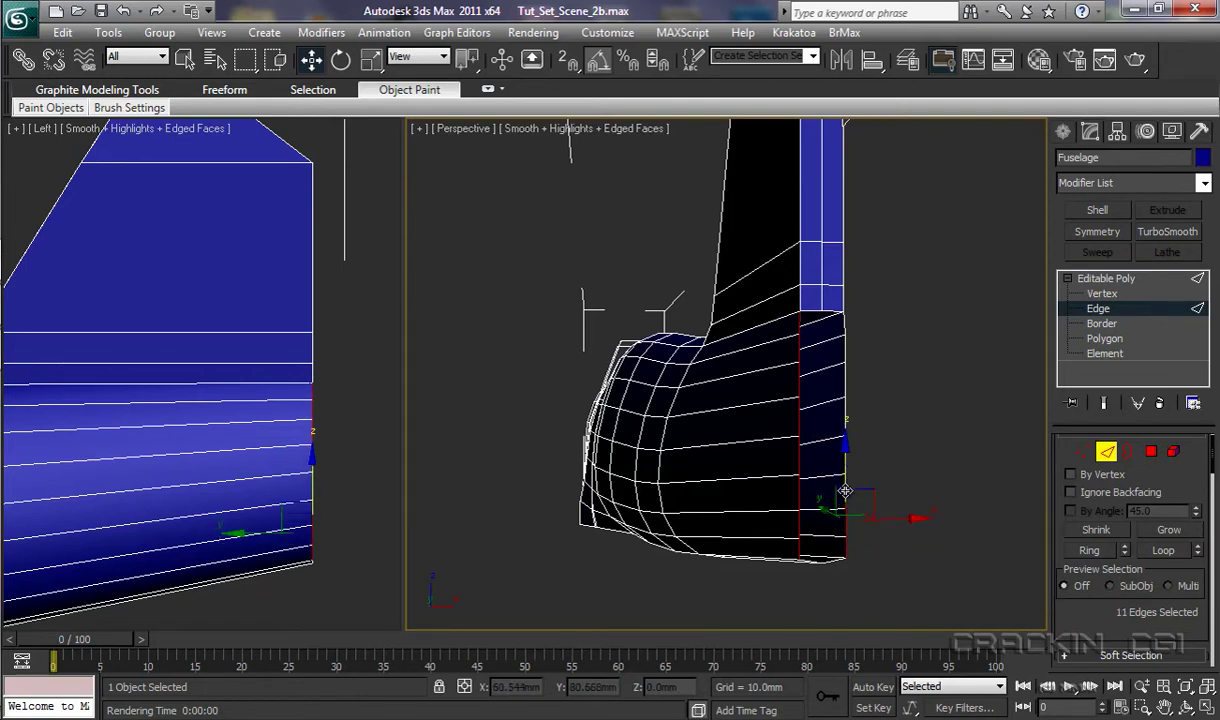
pyautogui.keyDown('ctrl'); pyautogui.click(845, 448); pyautogui.keyUp('ctrl')
pyautogui.keyDown('ctrl'); pyautogui.click(843, 406); pyautogui.keyUp('ctrl')
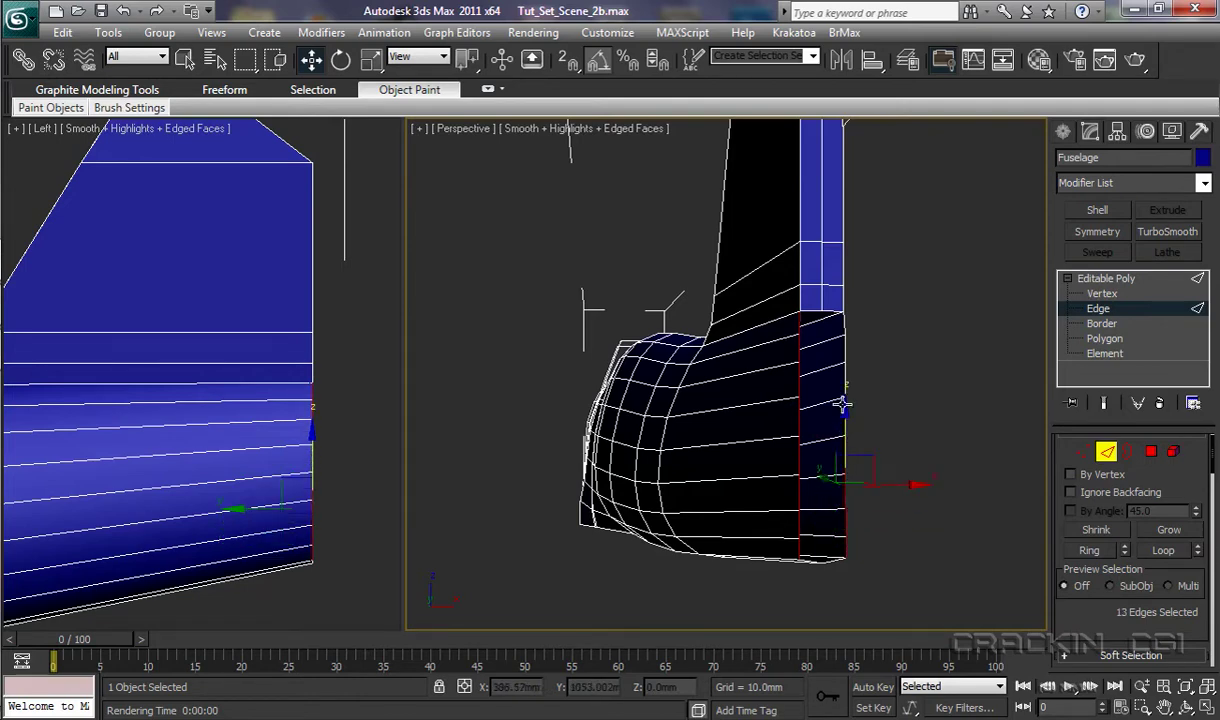
pyautogui.keyDown('ctrl'); pyautogui.click(844, 368); pyautogui.keyUp('ctrl')
pyautogui.keyDown('ctrl'); pyautogui.click(843, 338); pyautogui.keyUp('ctrl')
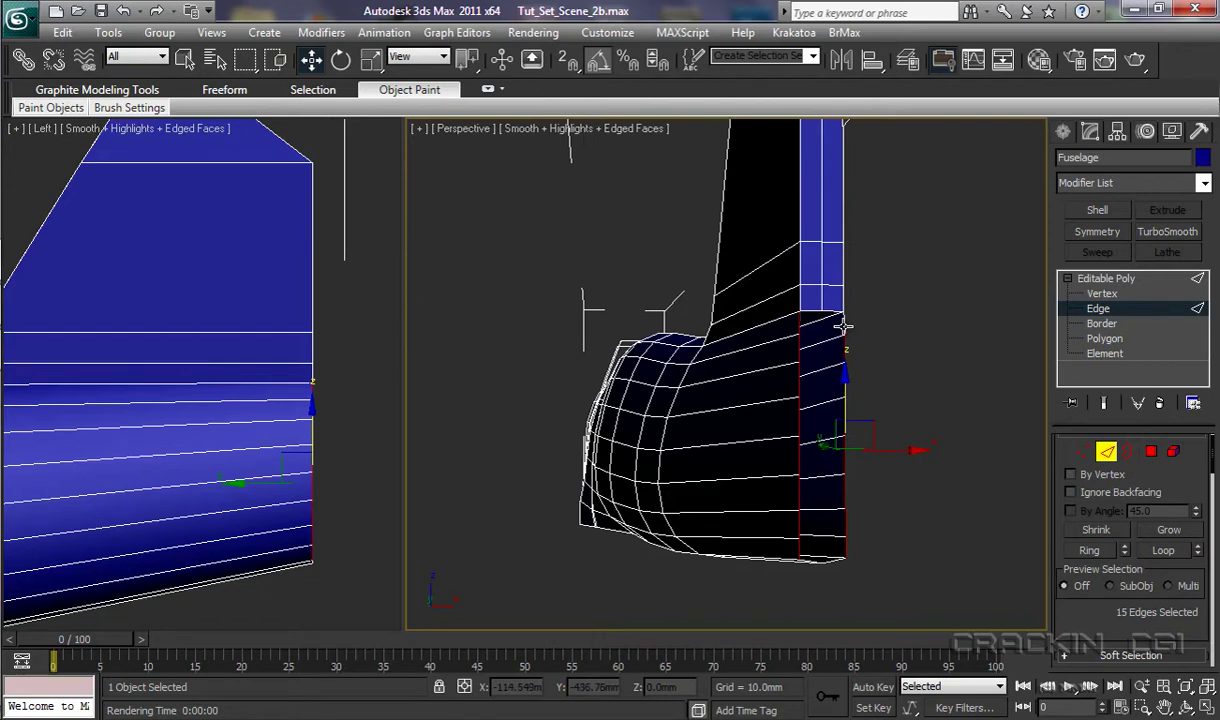
pyautogui.keyDown('ctrl'); pyautogui.click(843, 322); pyautogui.keyUp('ctrl')
# Try bridging the two selected edge columns with the current settings and undo the bridge.
pyautogui.scroll(1, 1103, 499)
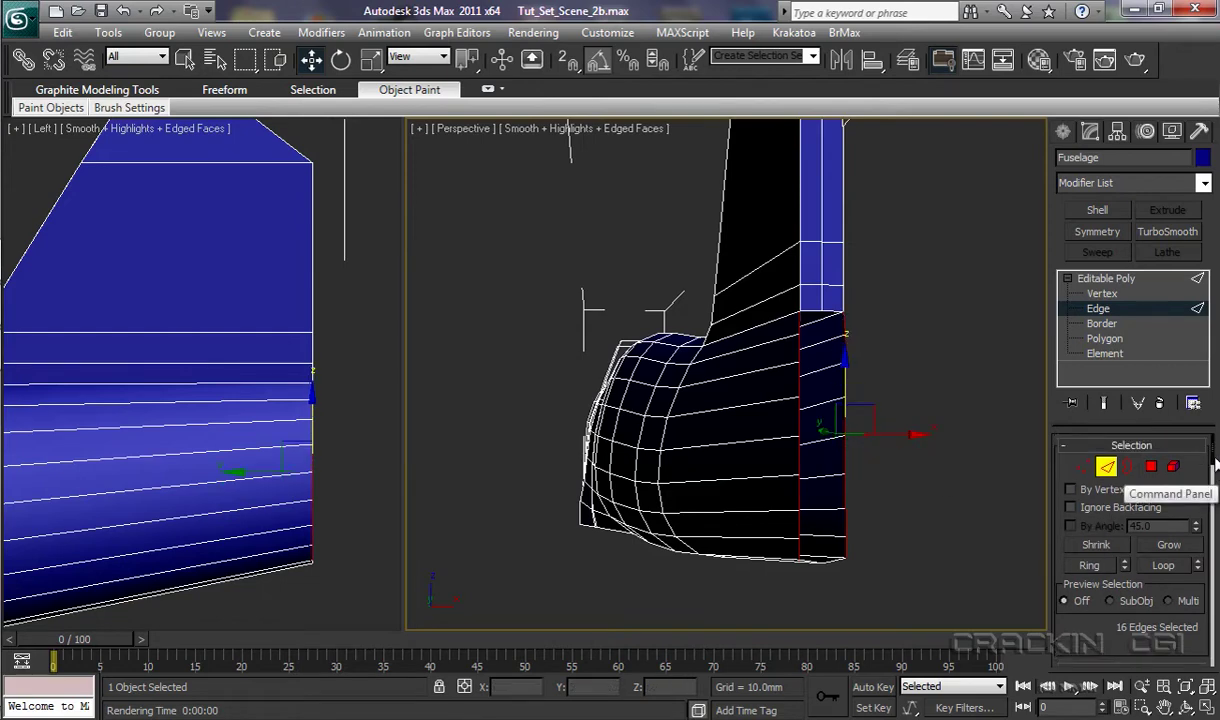
pyautogui.moveTo(1215, 457); pyautogui.dragTo(1218, 581)
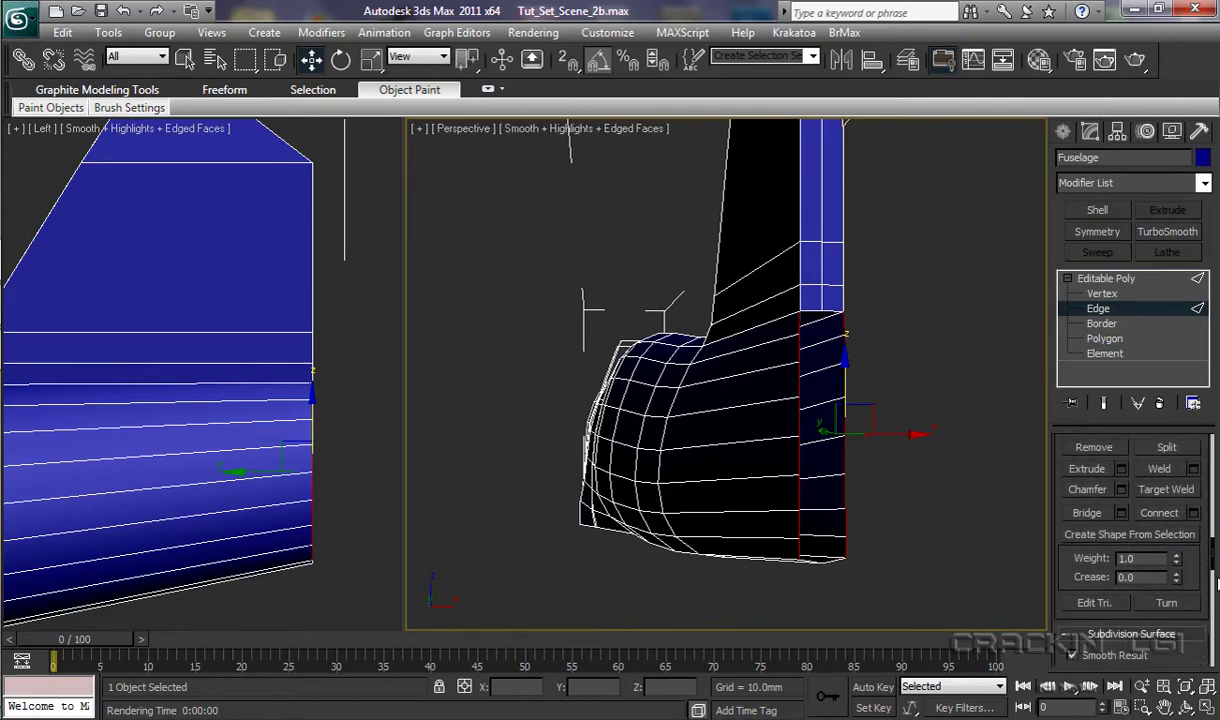
pyautogui.click(1087, 513)
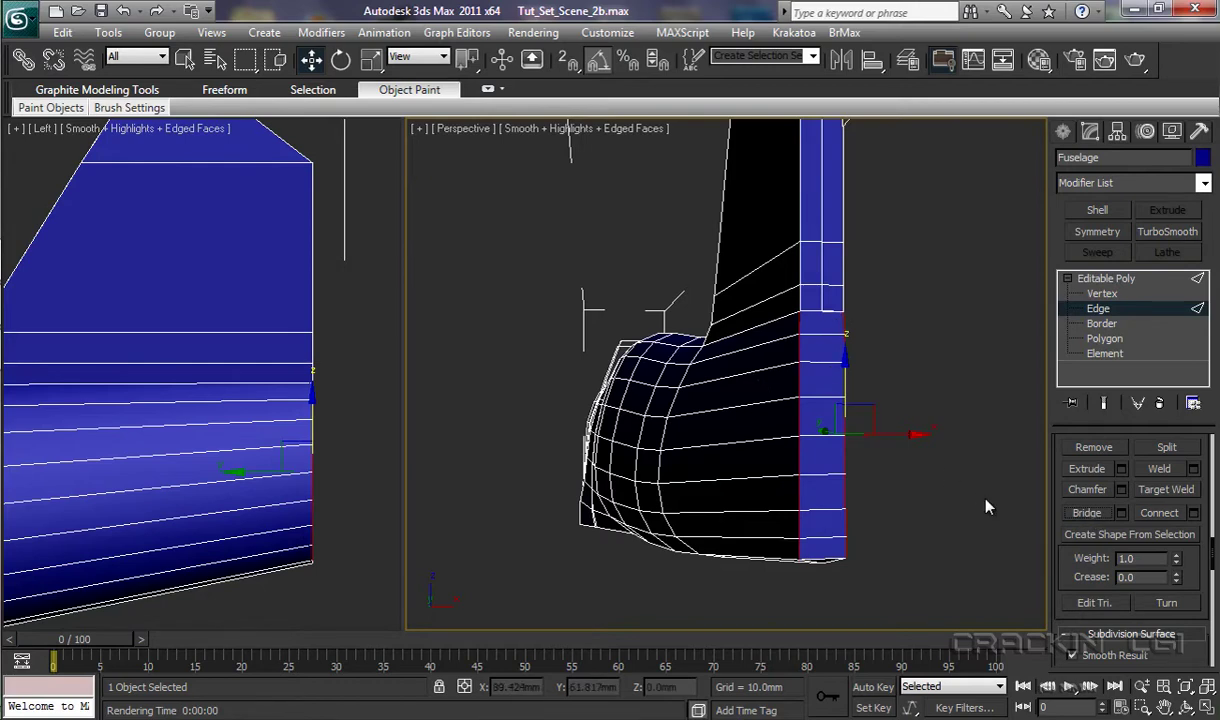
pyautogui.click(124, 11)
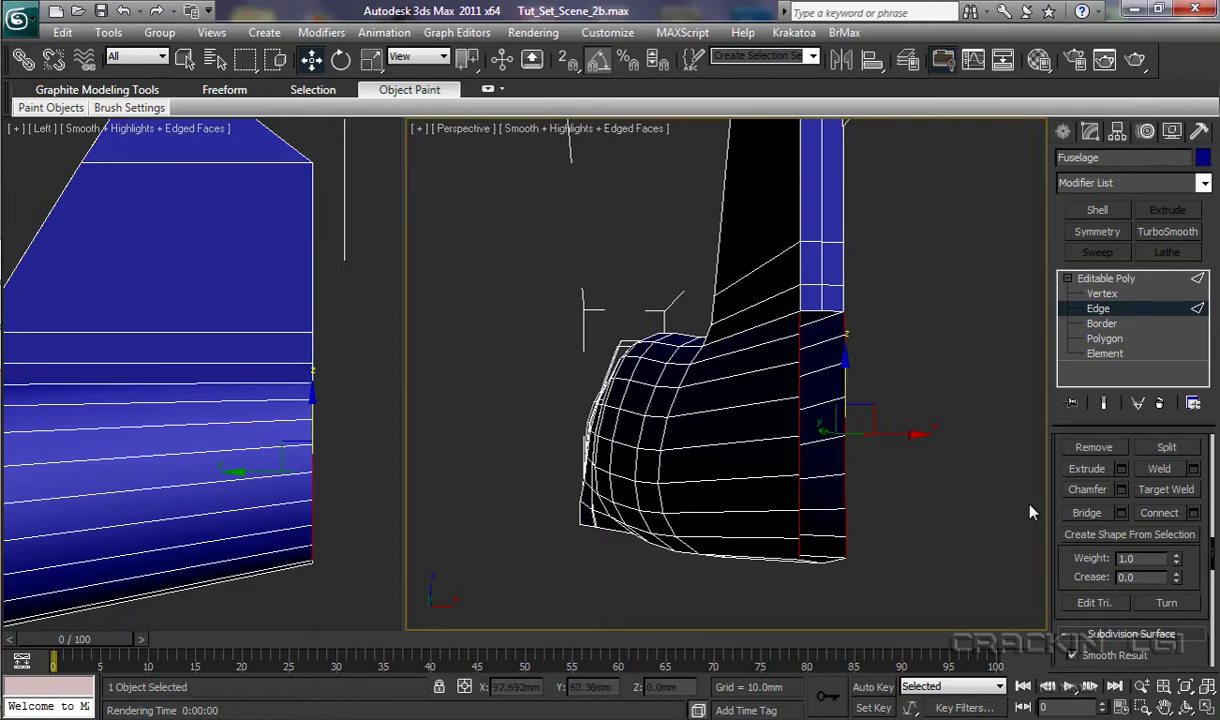
# Bridge the selected edges across the rear opening with 2 segments.
pyautogui.click(1122, 514)
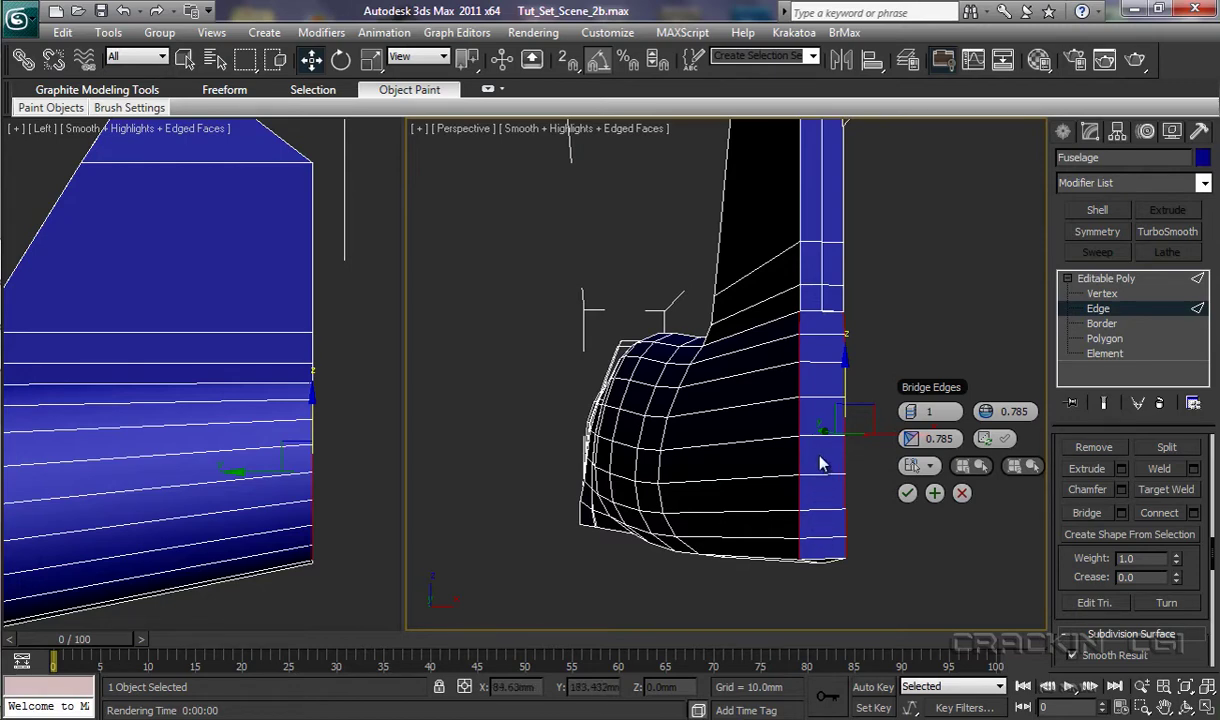
pyautogui.click(916, 414)
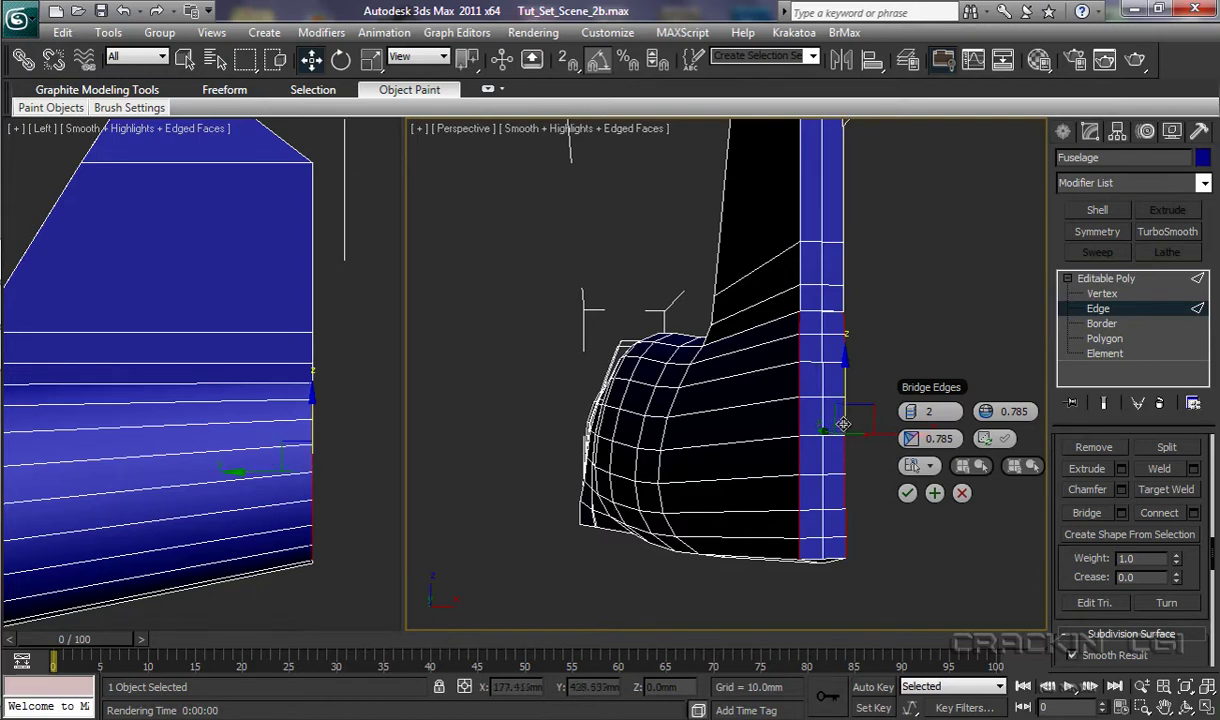
pyautogui.click(907, 494)
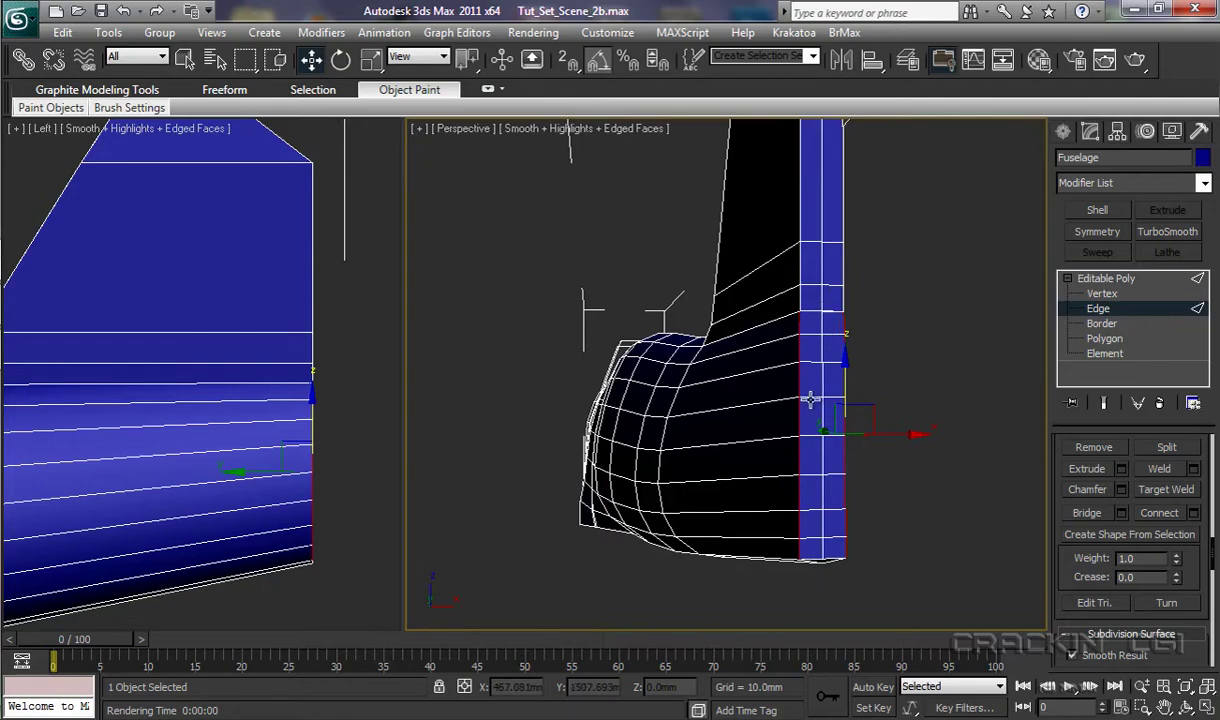
# Move the duplicate centre vertex at the fin's base along Y to about -96.052 mm, clear of its coincident partner.
pyautogui.scroll(4, 809, 430)
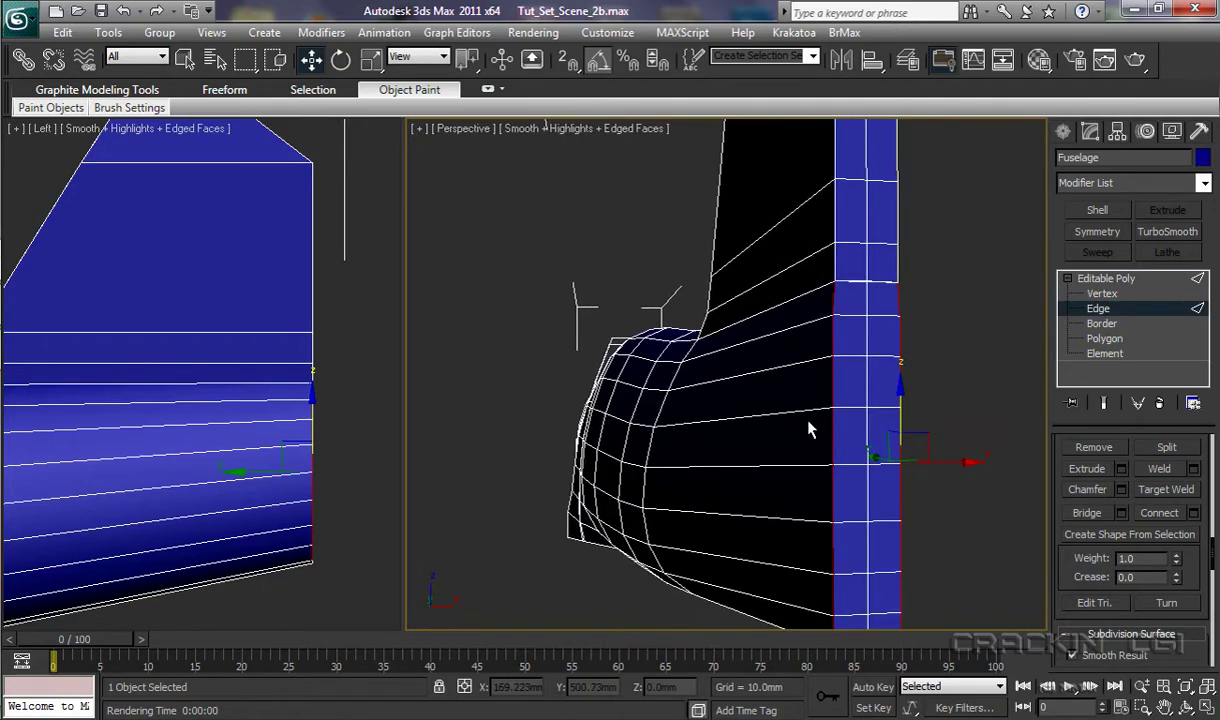
pyautogui.click(1102, 294)
pyautogui.moveTo(939, 250); pyautogui.dragTo(905, 215)
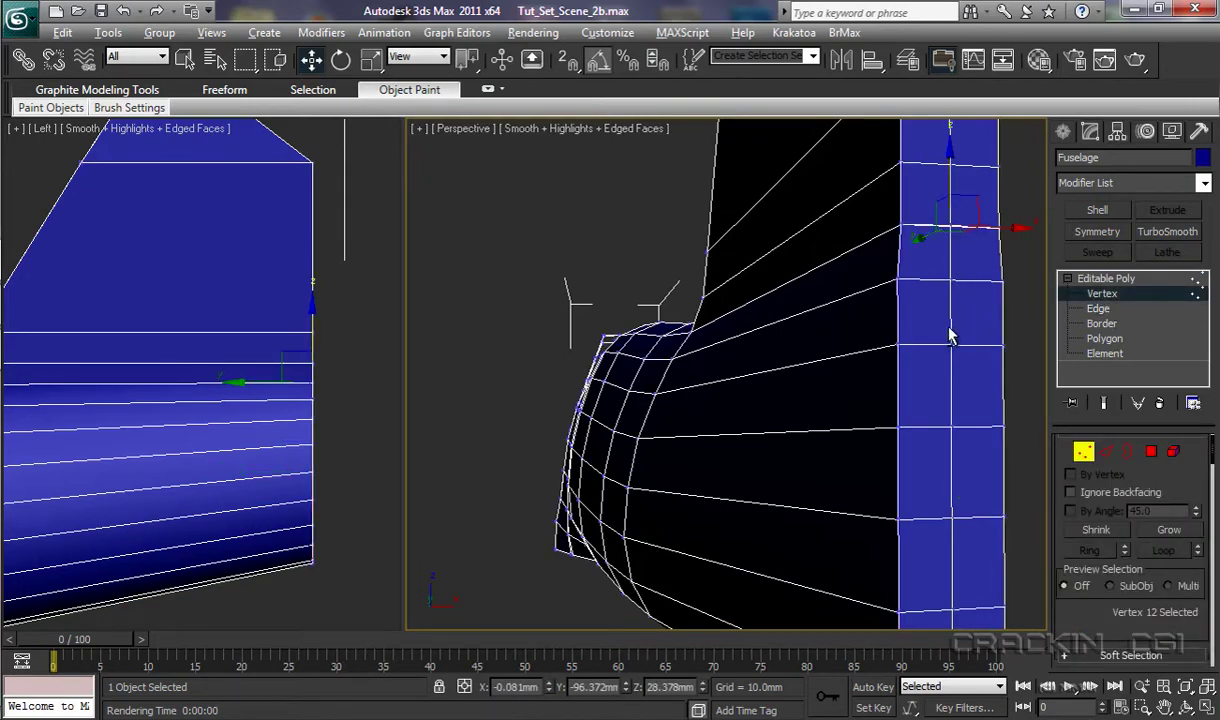
pyautogui.keyDown('alt'); pyautogui.moveTo(950, 336); pyautogui.dragTo(945, 381, button='middle'); pyautogui.keyUp('alt')
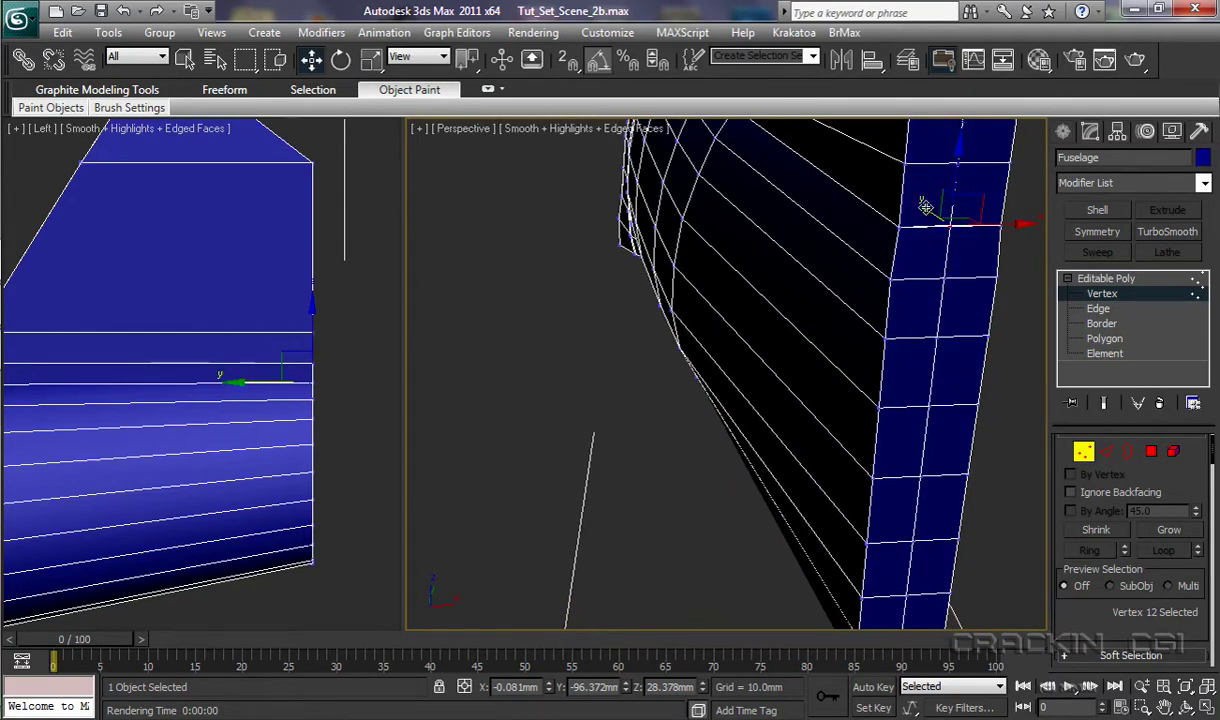
pyautogui.moveTo(926, 207); pyautogui.dragTo(929, 178)
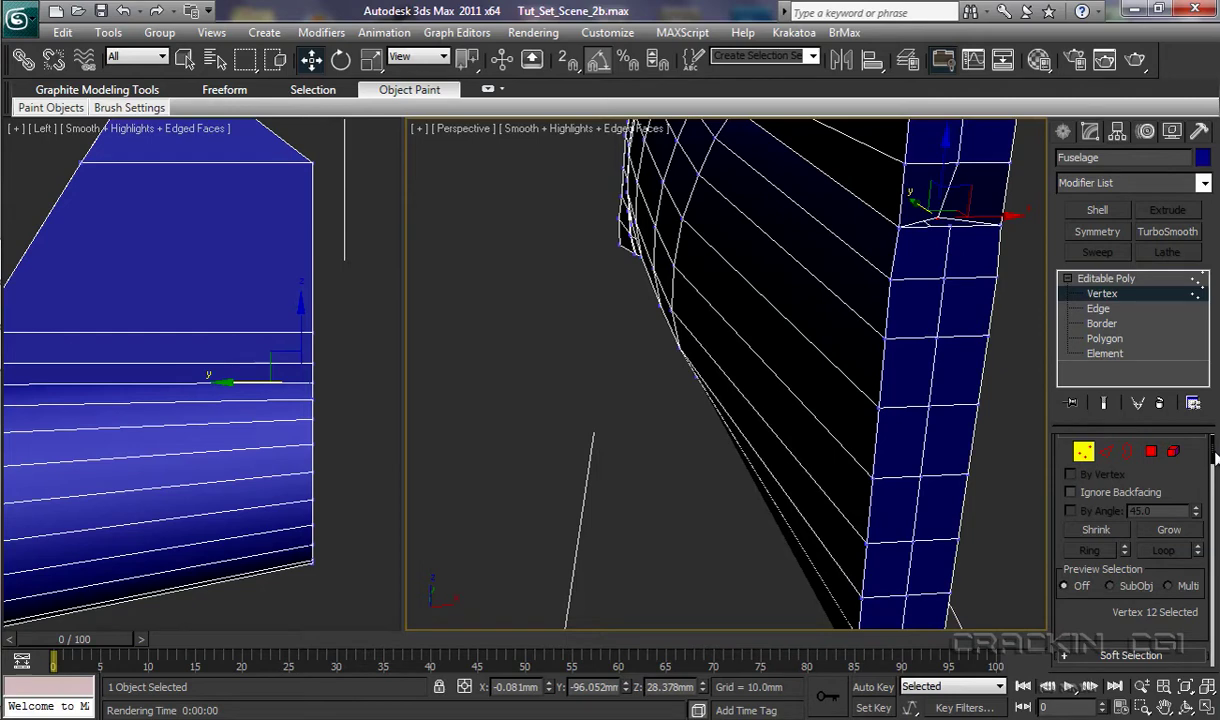
# Target-weld the offset centre vertex onto its partner at the fin's base, and weld the bottom centre vertices of the rear strip together.
pyautogui.moveTo(1213, 458); pyautogui.dragTo(1214, 641)
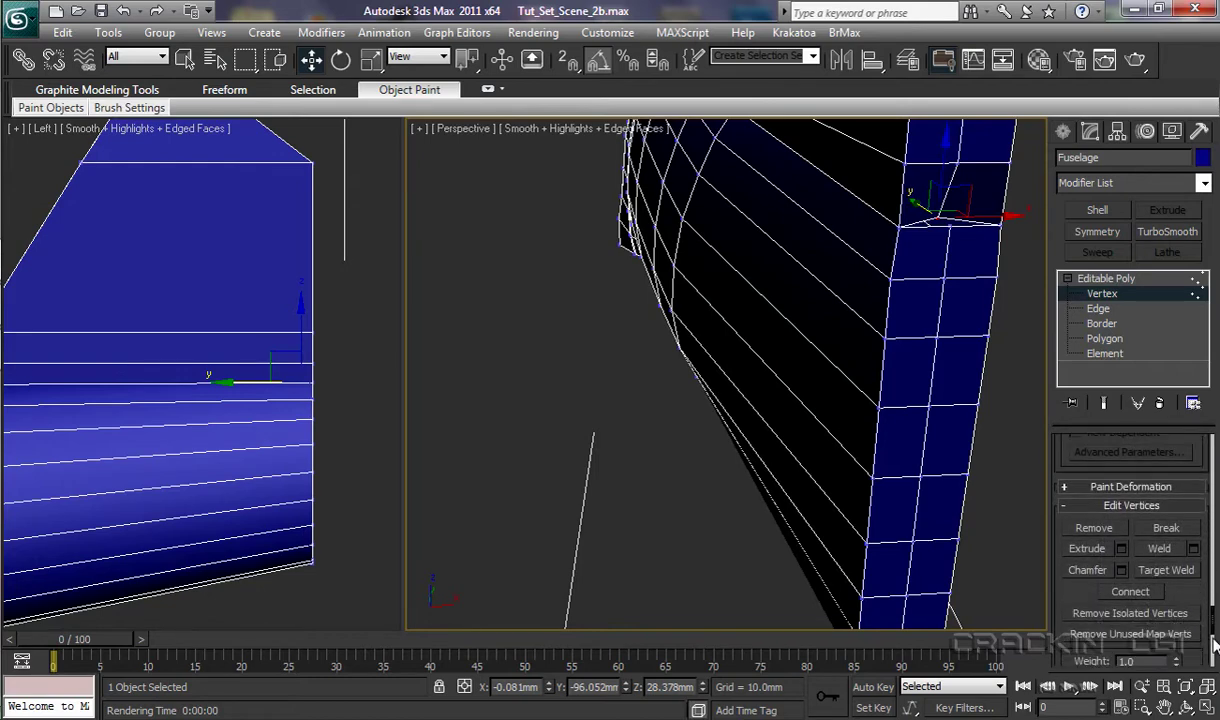
pyautogui.click(1166, 571)
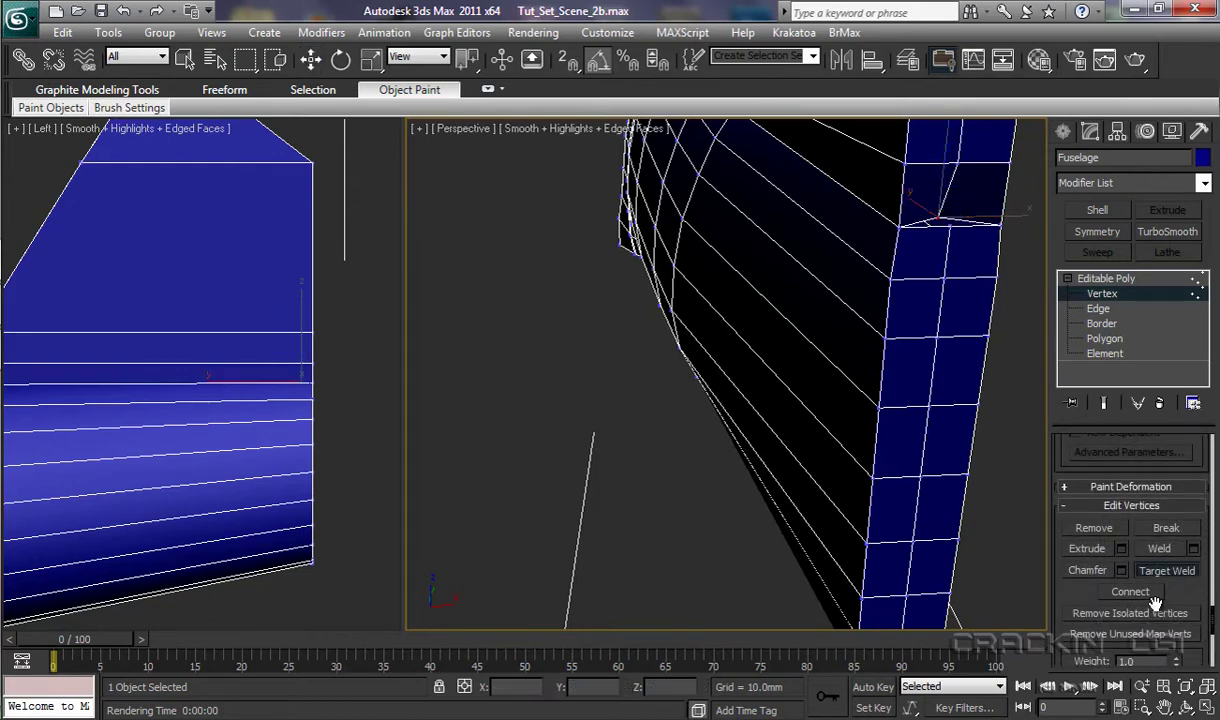
pyautogui.click(936, 217)
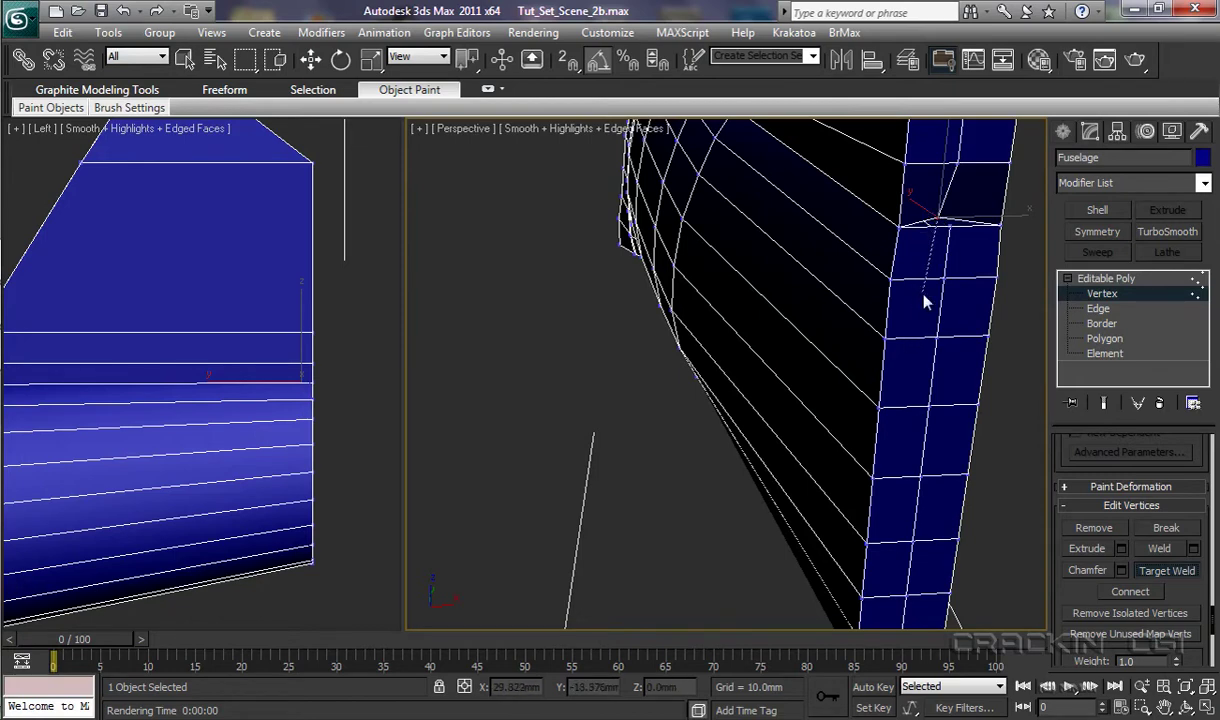
pyautogui.click(948, 225)
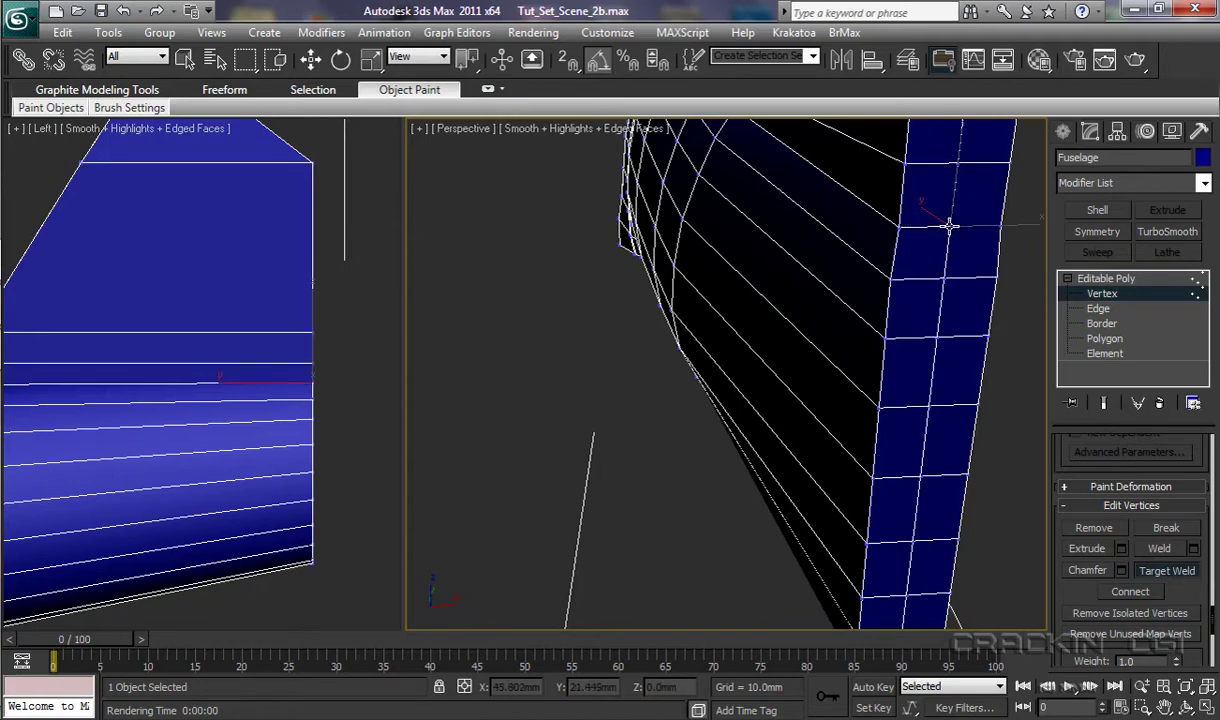
pyautogui.moveTo(752, 470); pyautogui.dragTo(709, 311, button='middle')
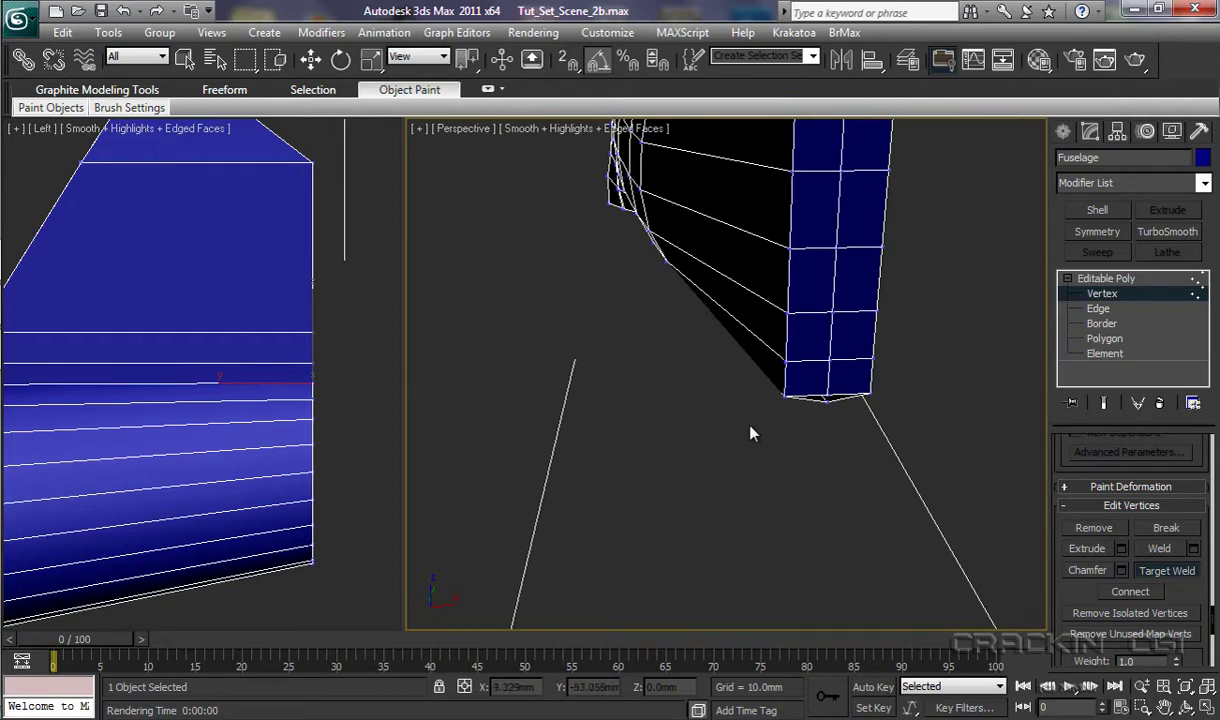
pyautogui.click(827, 397)
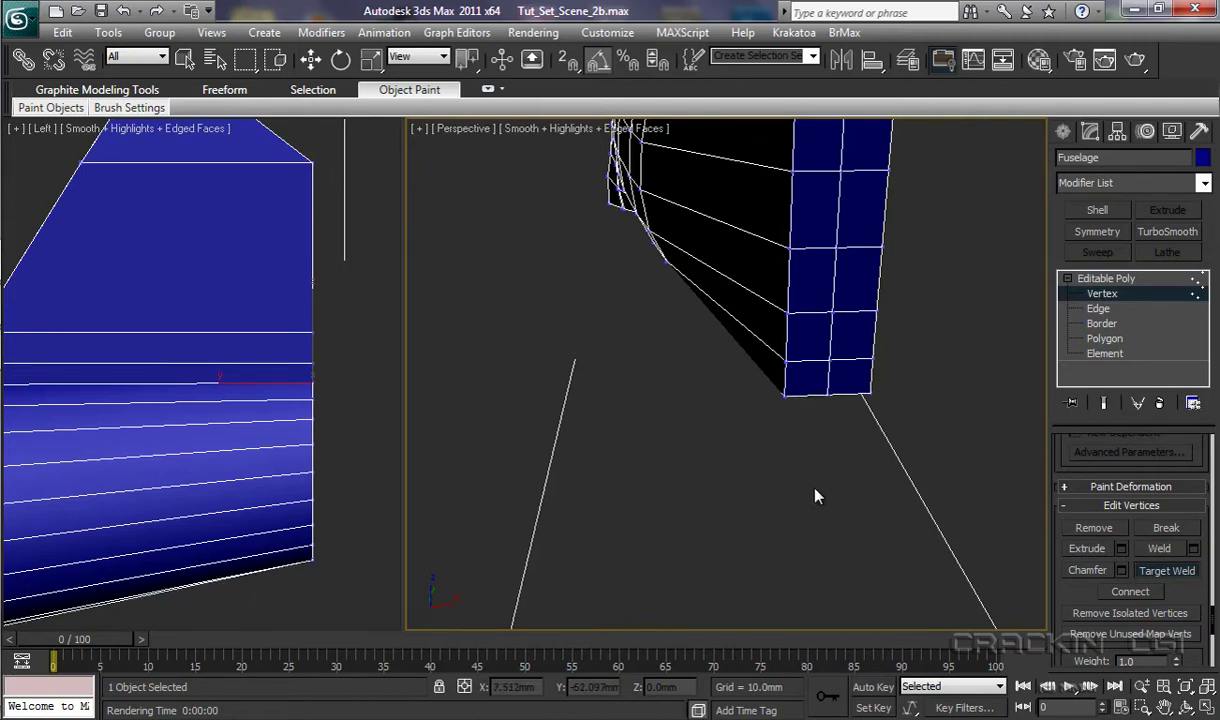
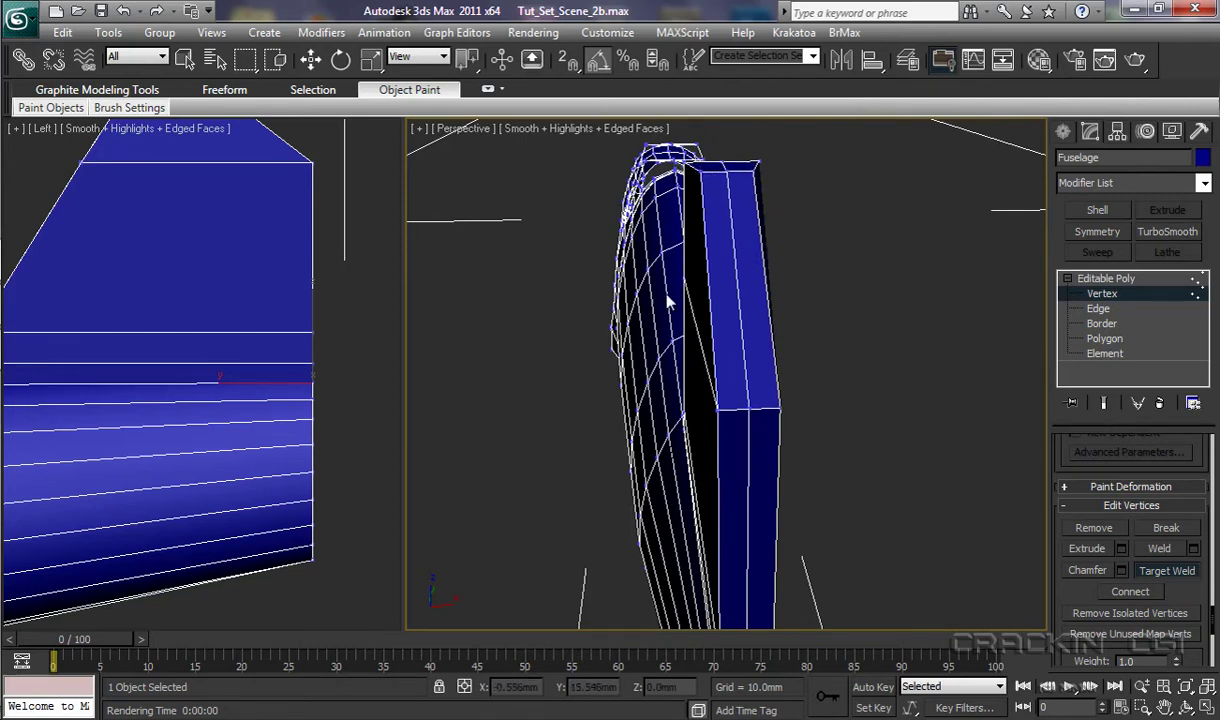
# Select the three rear vertices at the fin's tip and scale them closer together along X to narrow the tip.
pyautogui.keyDown('alt'); pyautogui.moveTo(580, 354); pyautogui.dragTo(674, 373, button='middle'); pyautogui.keyUp('alt')
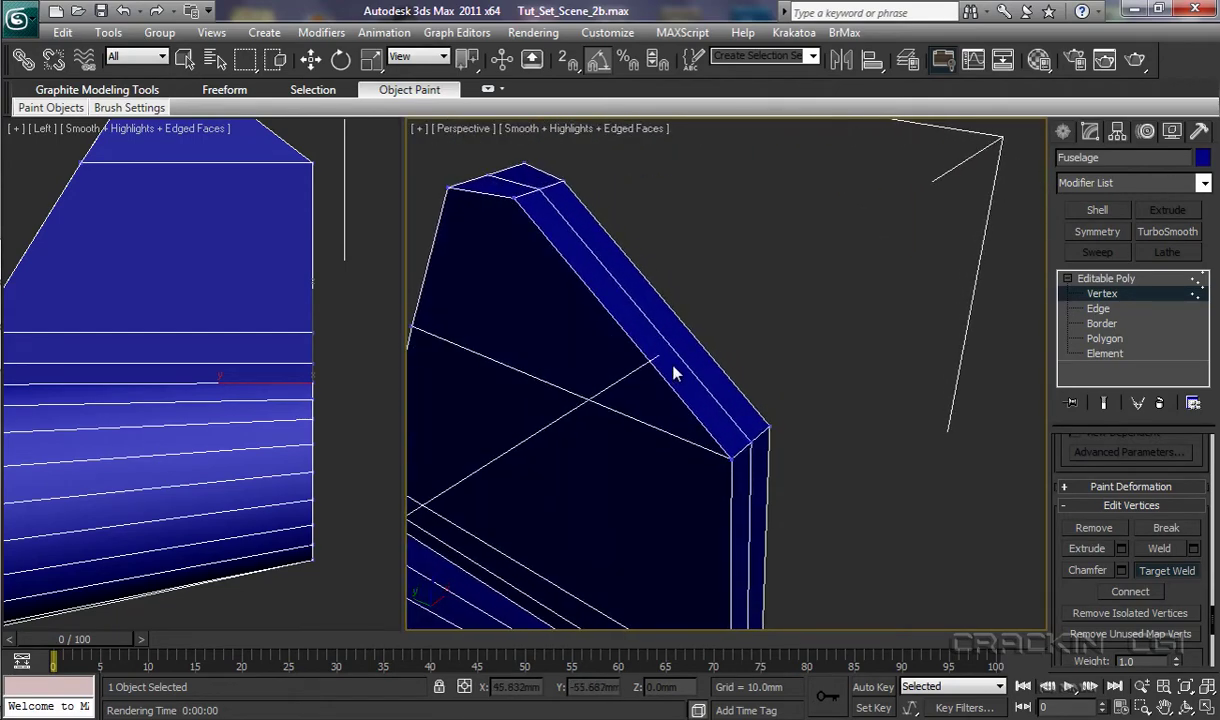
pyautogui.moveTo(182, 300); pyautogui.dragTo(181, 457, button='middle')
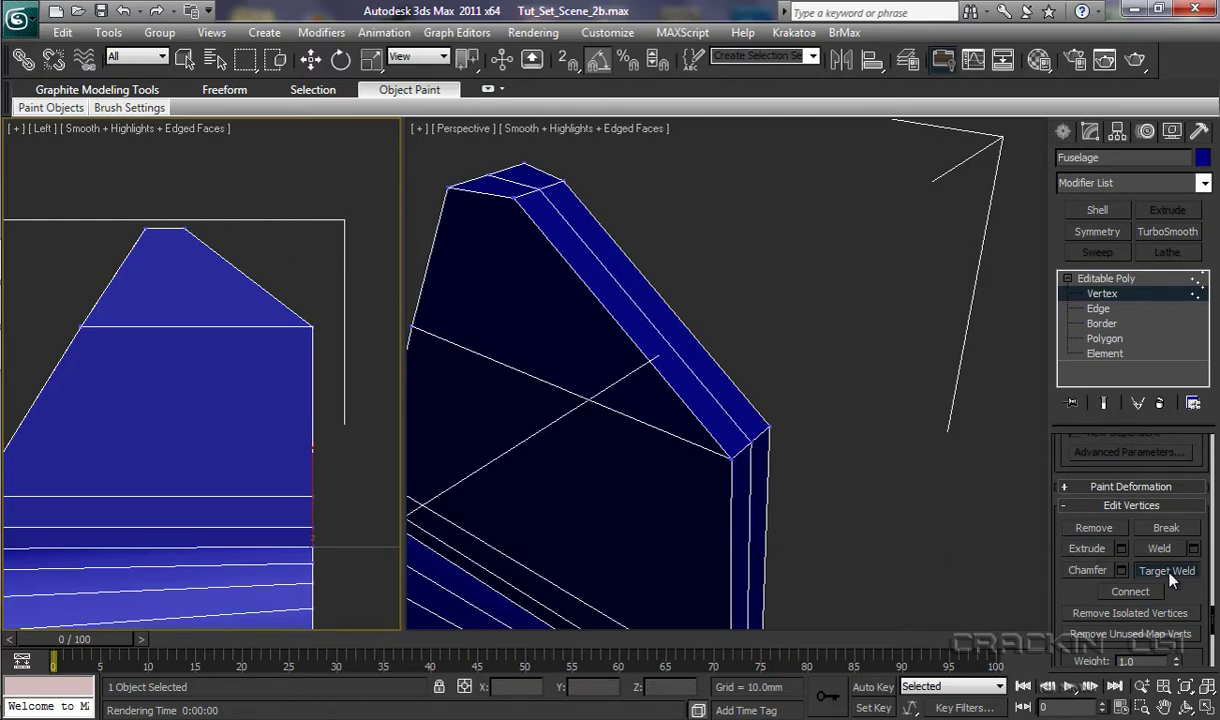
pyautogui.press('w')
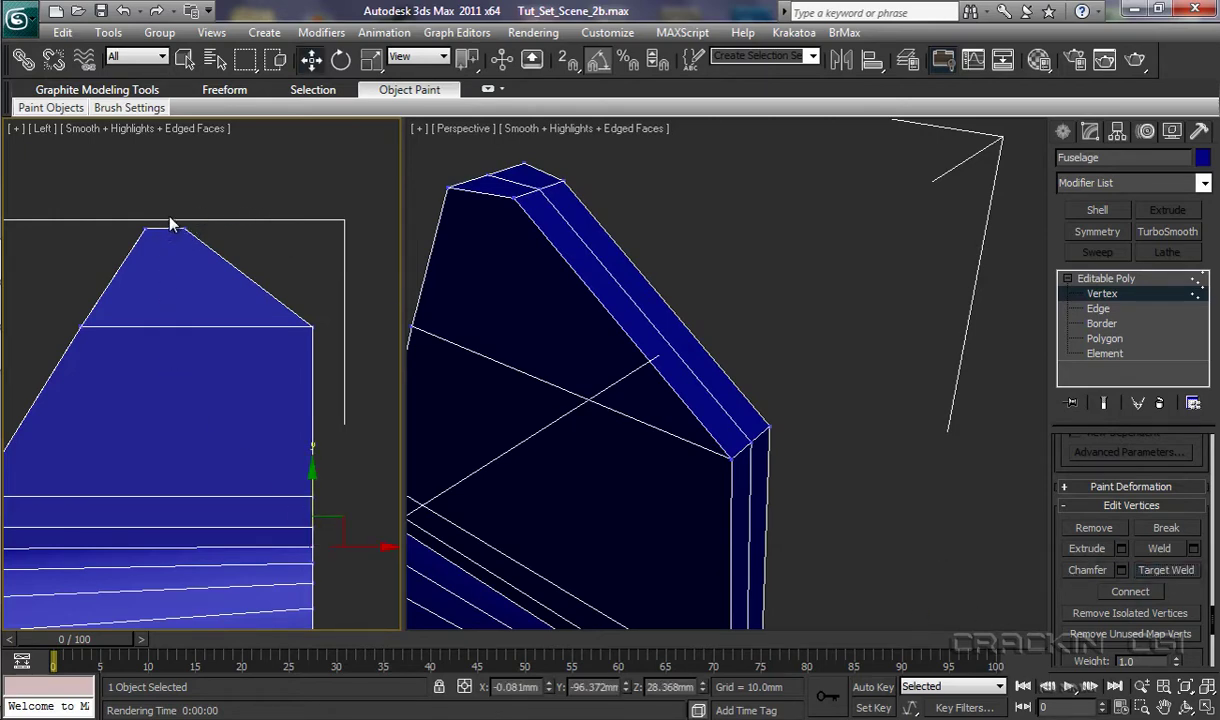
pyautogui.moveTo(168, 215); pyautogui.dragTo(200, 252)
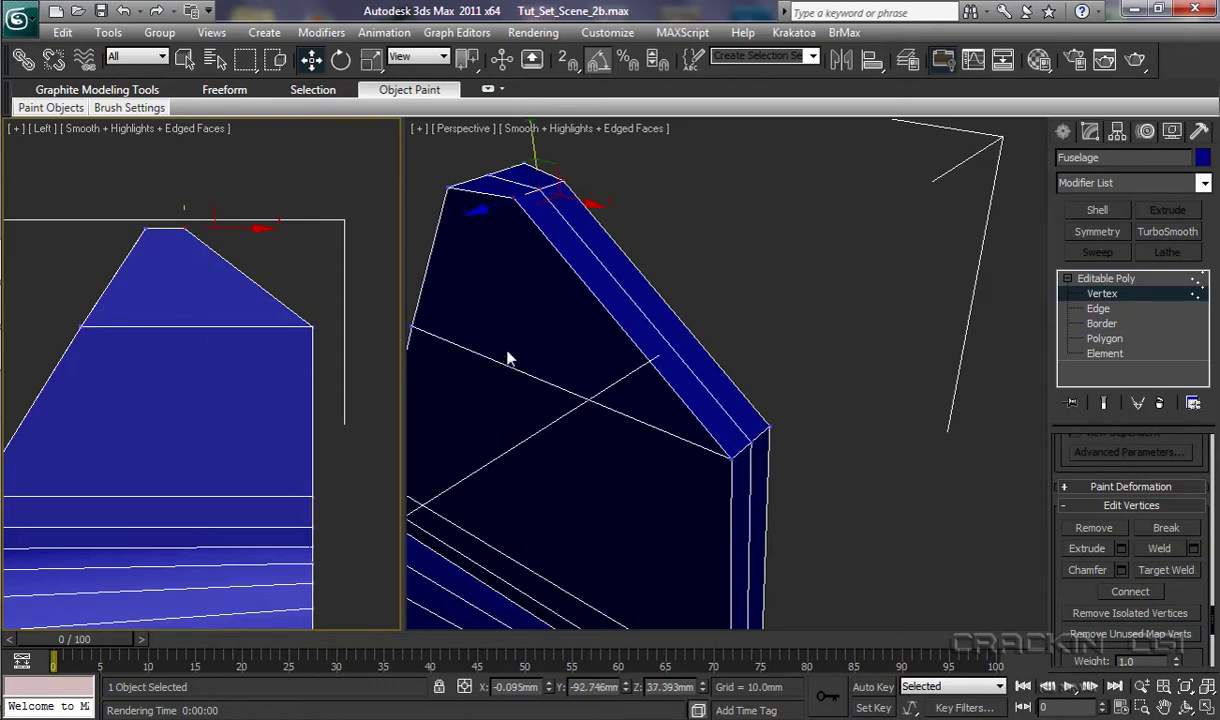
pyautogui.press('r')
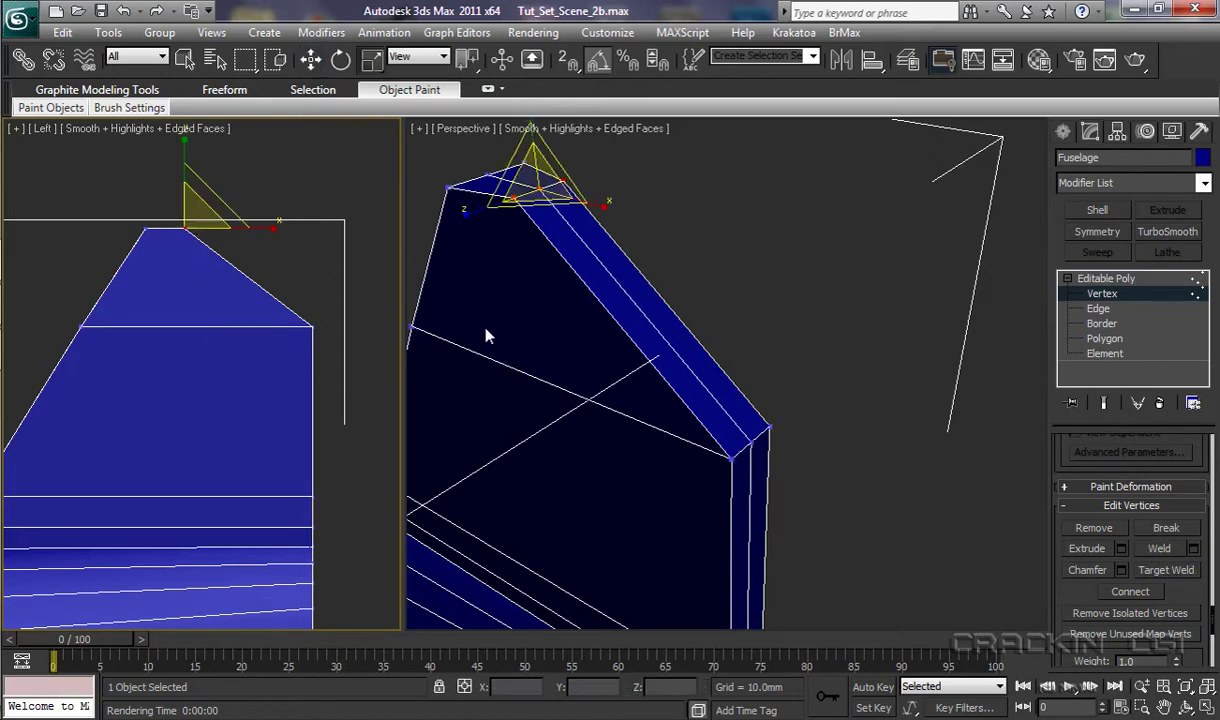
pyautogui.rightClick(466, 222)
pyautogui.moveTo(469, 215); pyautogui.dragTo(563, 178)
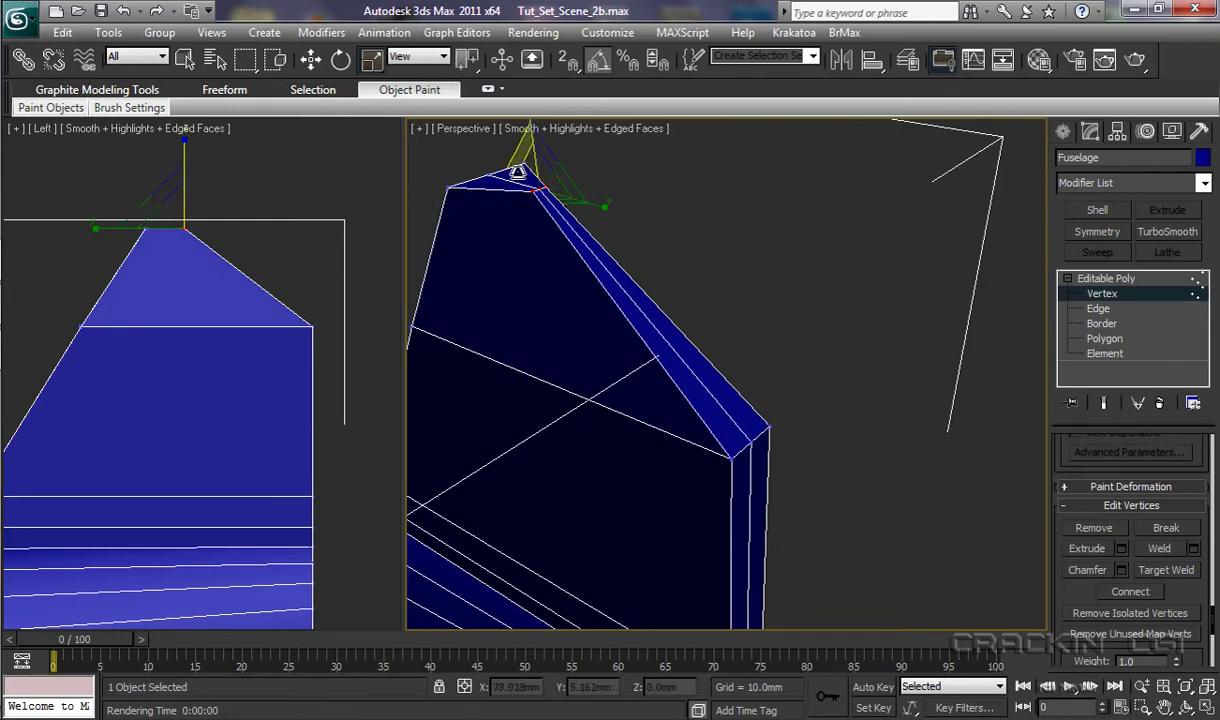
# Select the front vertices at the fin's tip and scale them inward along X to match the narrowed rear of the tip.
pyautogui.rightClick(117, 196)
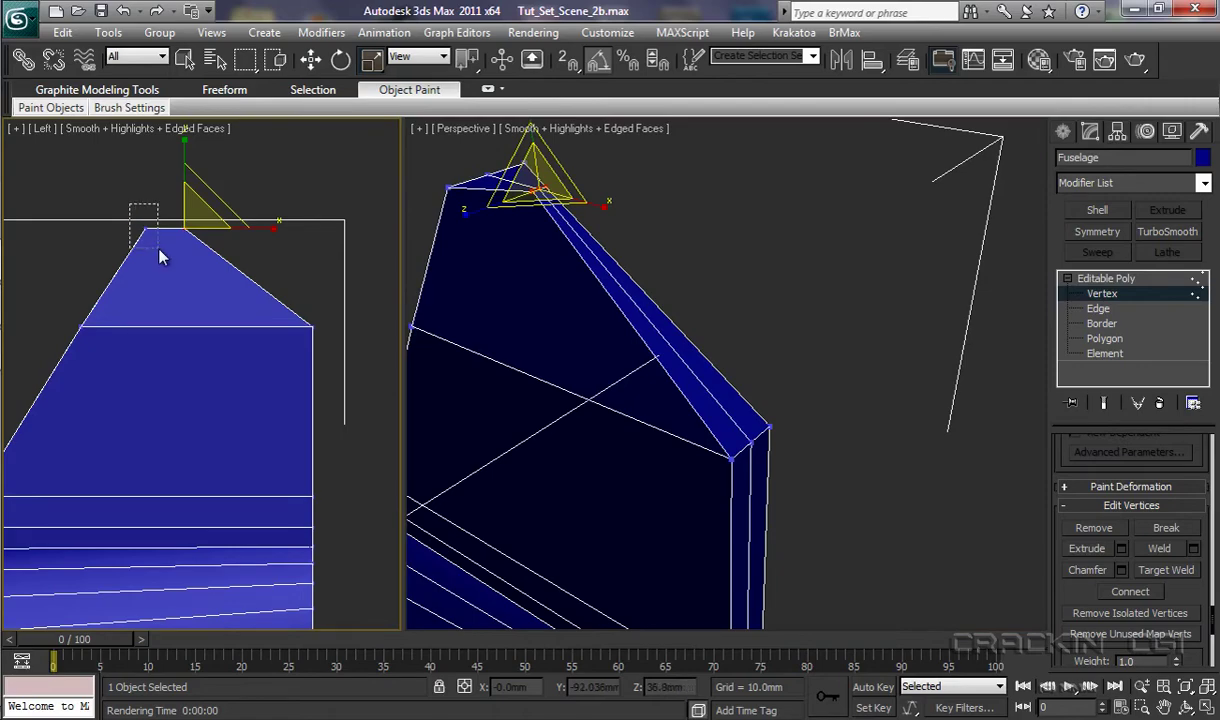
pyautogui.moveTo(159, 252); pyautogui.dragTo(160, 254)
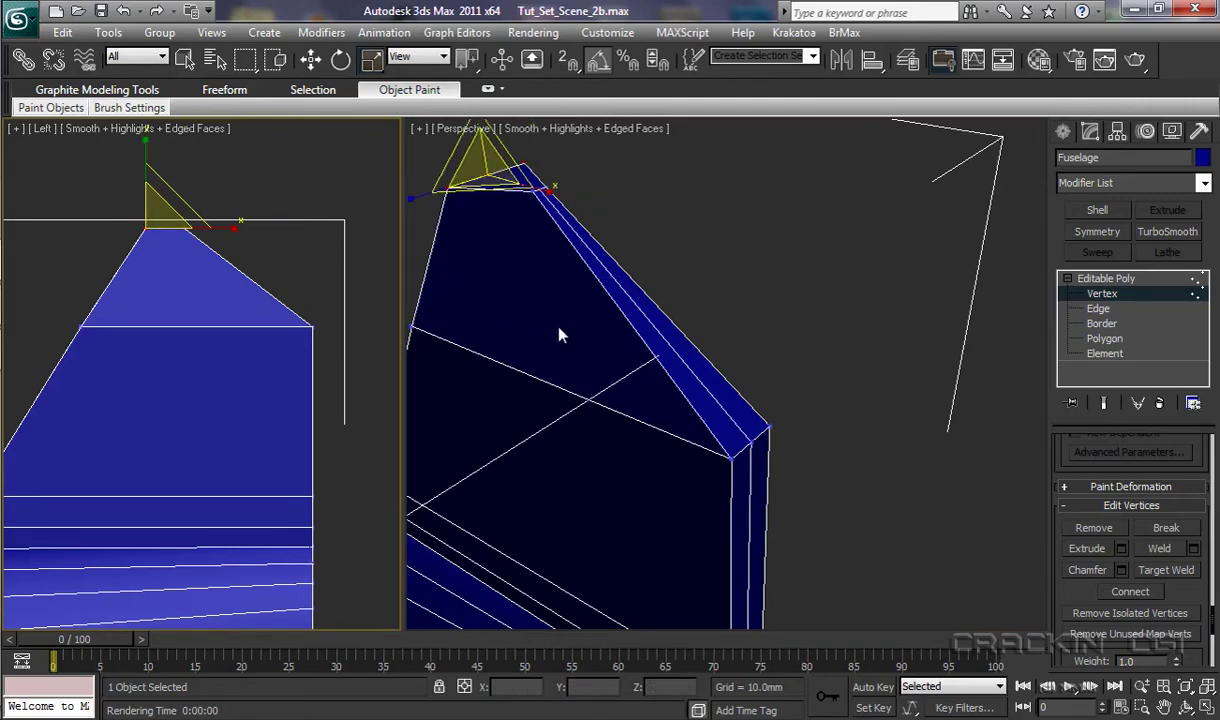
pyautogui.keyDown('alt'); pyautogui.moveTo(558, 332); pyautogui.dragTo(642, 367, button='middle'); pyautogui.keyUp('alt')
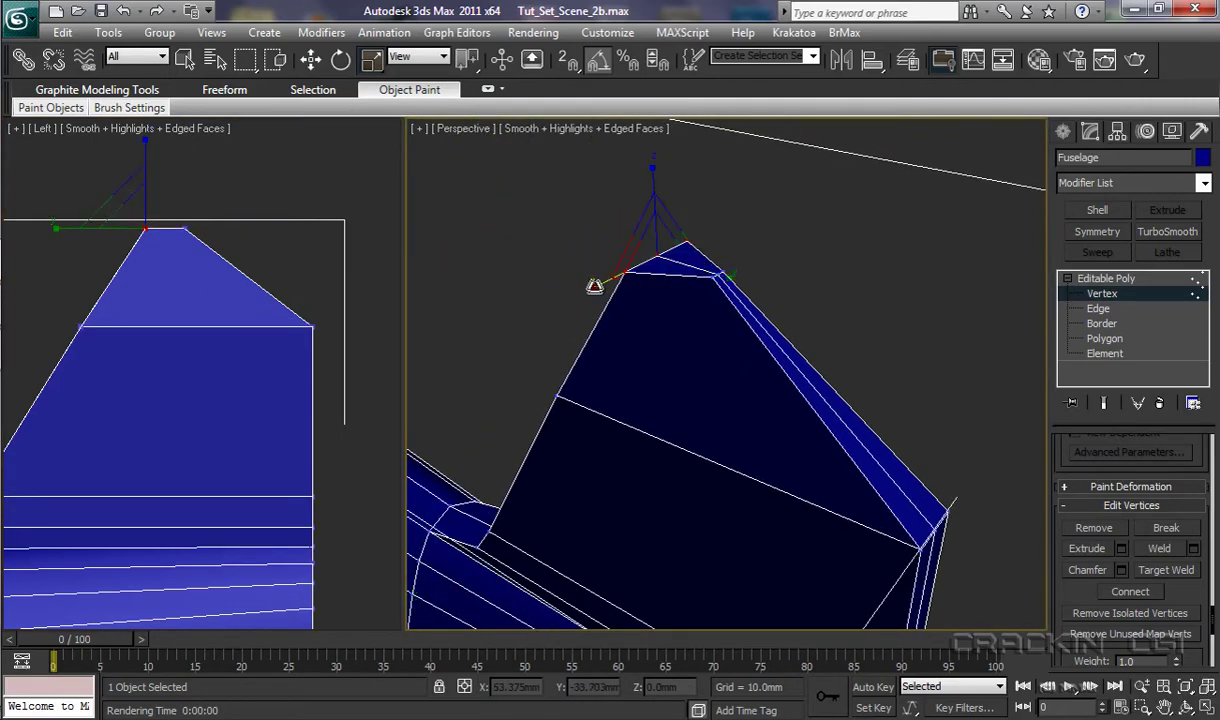
pyautogui.moveTo(594, 281); pyautogui.dragTo(721, 265)
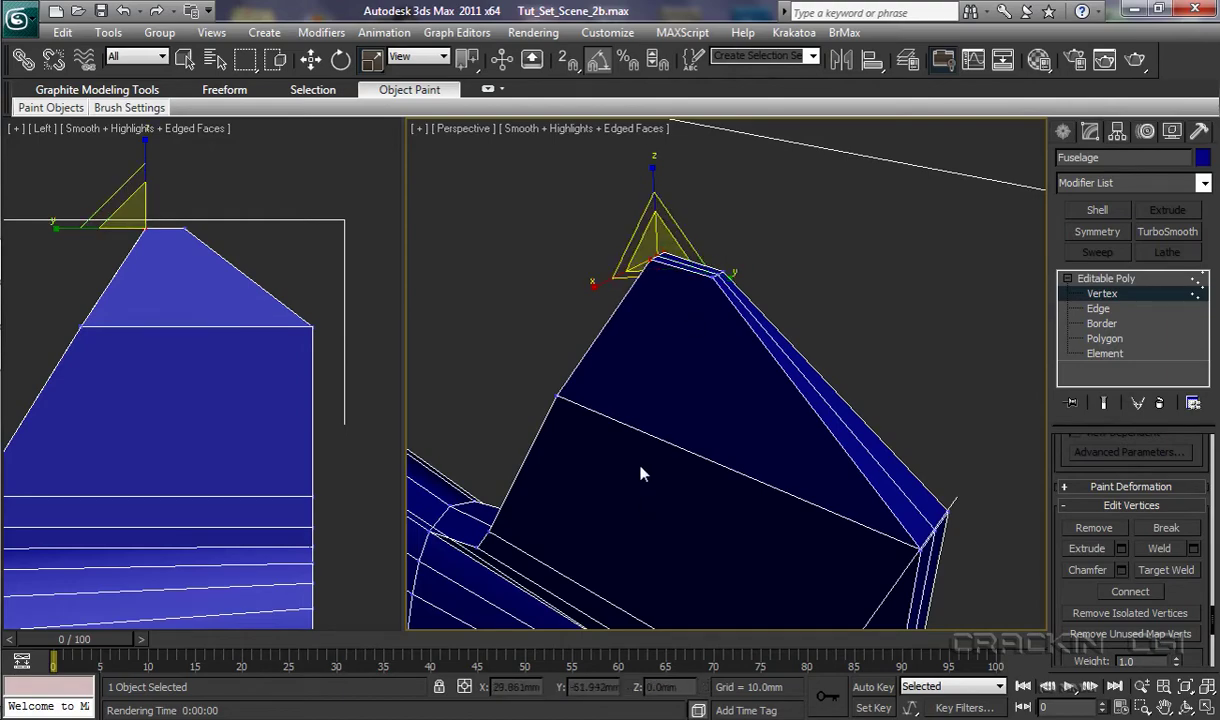
# Scale the two side vertices of the leading edge's first row below the tip closer together along X.
pyautogui.keyDown('alt'); pyautogui.moveTo(640, 478); pyautogui.dragTo(866, 432, button='middle'); pyautogui.keyUp('alt')
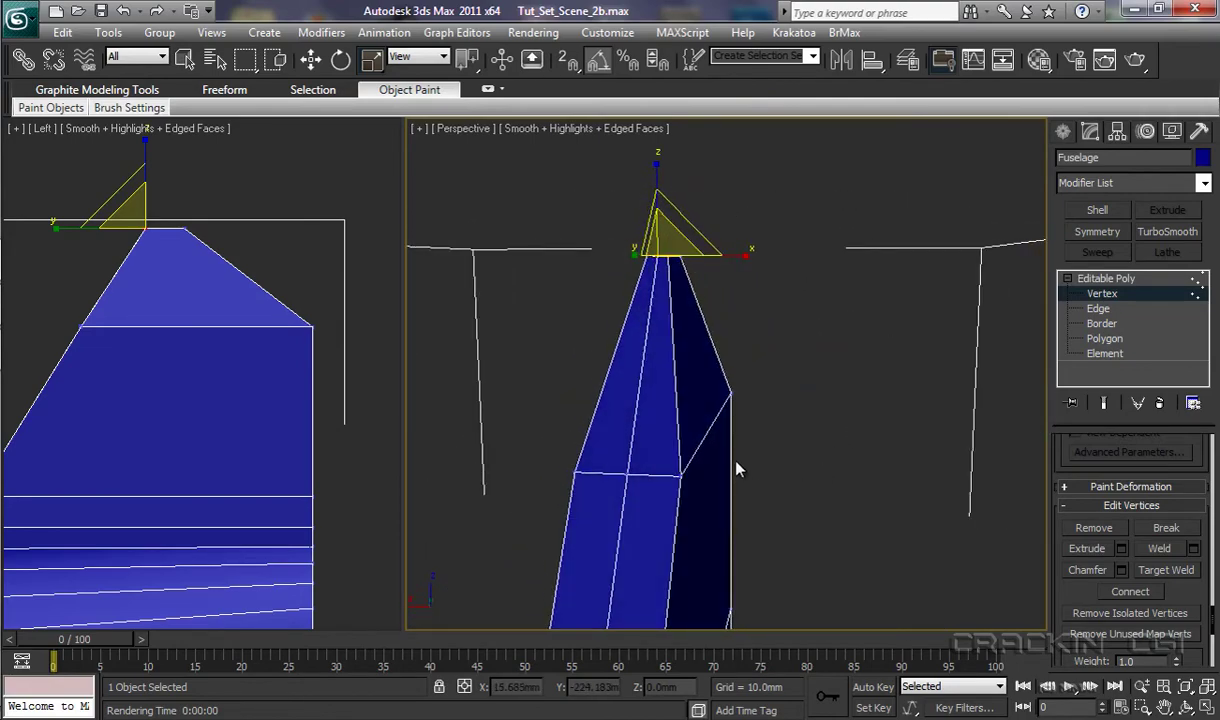
pyautogui.keyDown('alt'); pyautogui.moveTo(736, 469); pyautogui.dragTo(738, 482, button='middle'); pyautogui.keyUp('alt')
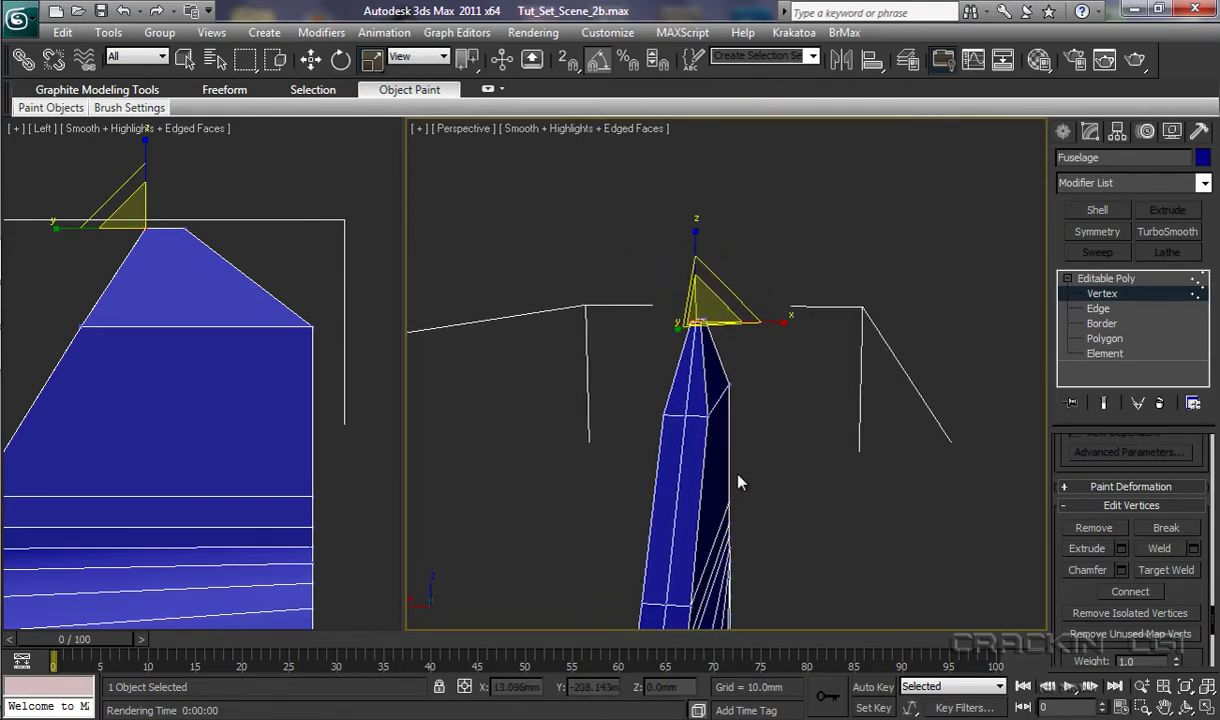
pyautogui.click(660, 415)
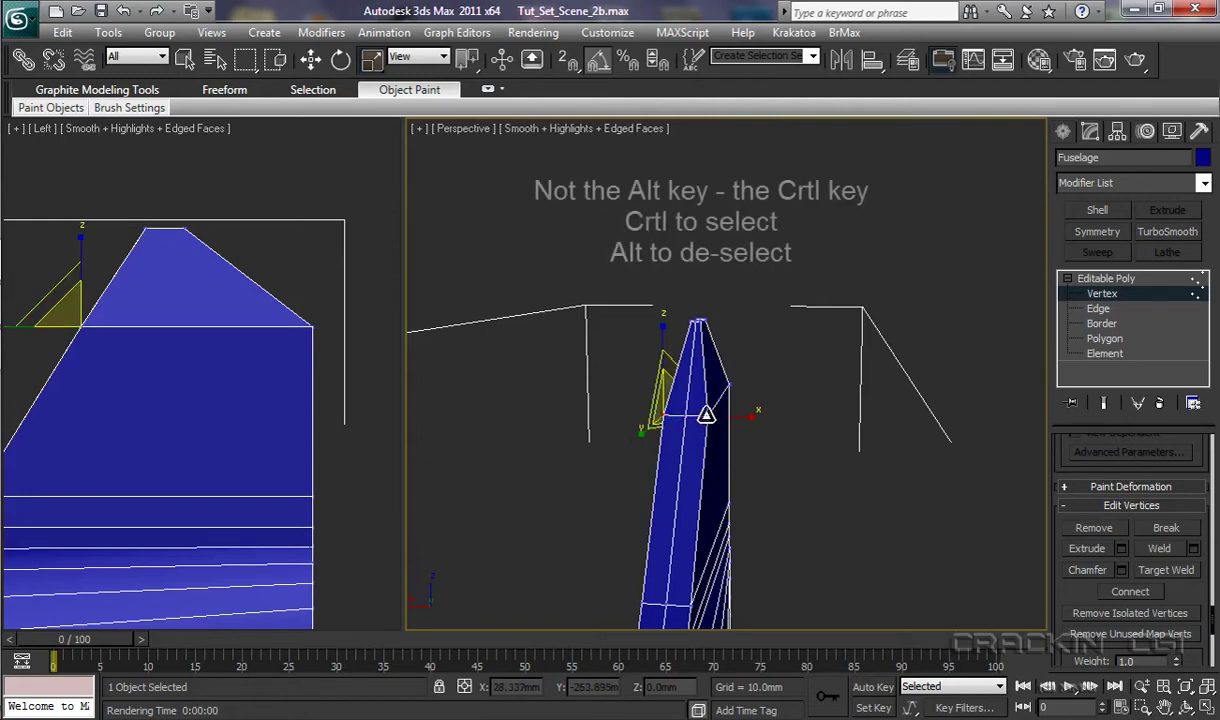
pyautogui.keyDown('ctrl'); pyautogui.click(706, 413); pyautogui.keyUp('ctrl')
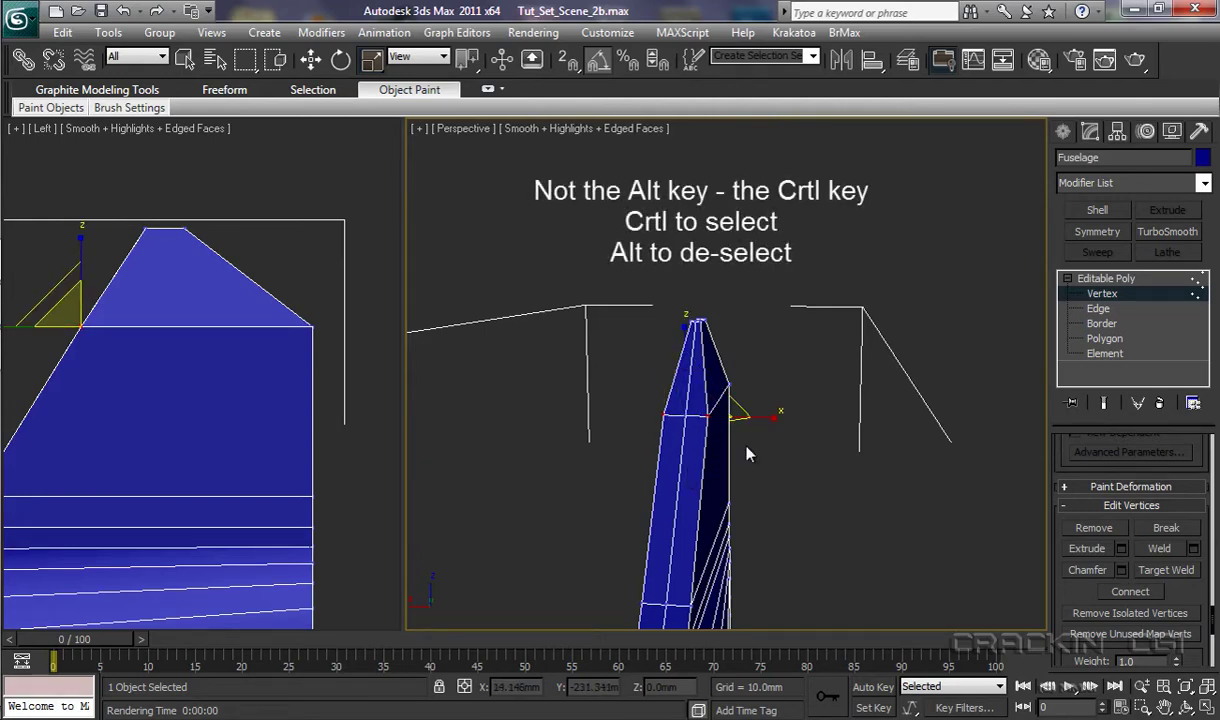
pyautogui.moveTo(776, 417); pyautogui.dragTo(716, 418)
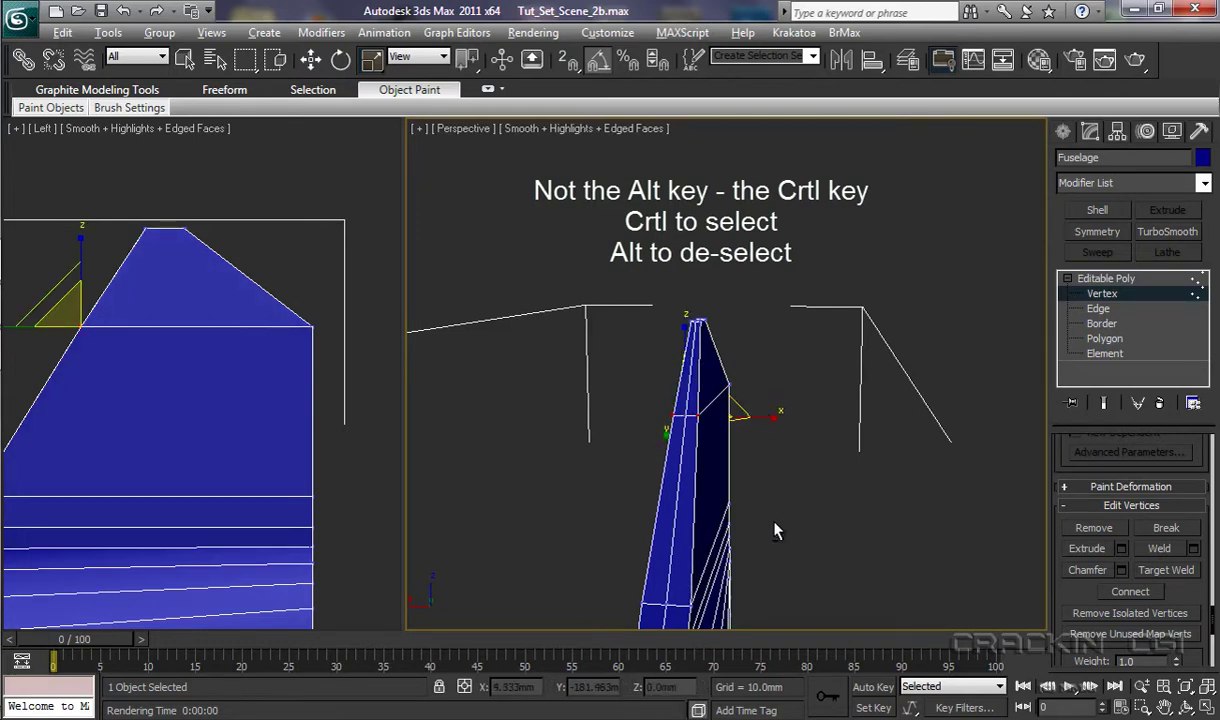
# Scale the side vertices of the second leading-edge row below the tip slightly closer together along X.
pyautogui.keyDown('alt'); pyautogui.moveTo(774, 531); pyautogui.dragTo(744, 470, button='middle'); pyautogui.keyUp('alt')
pyautogui.scroll(2, 744, 487)
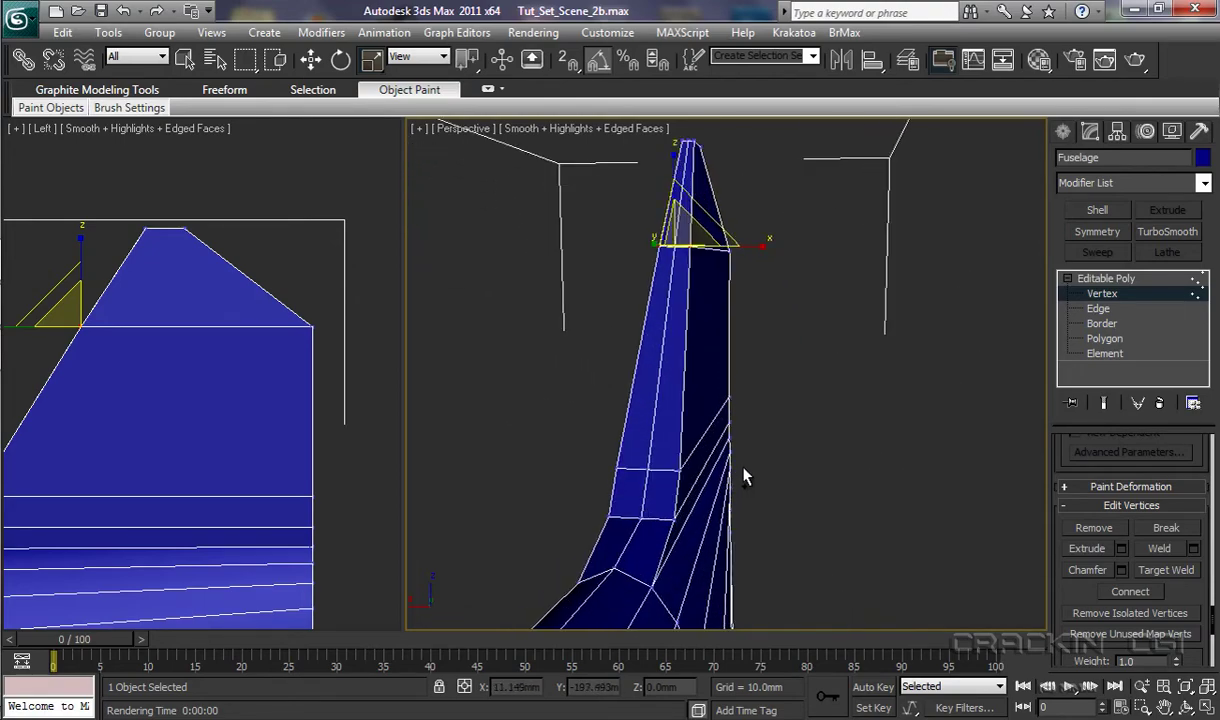
pyautogui.click(617, 470)
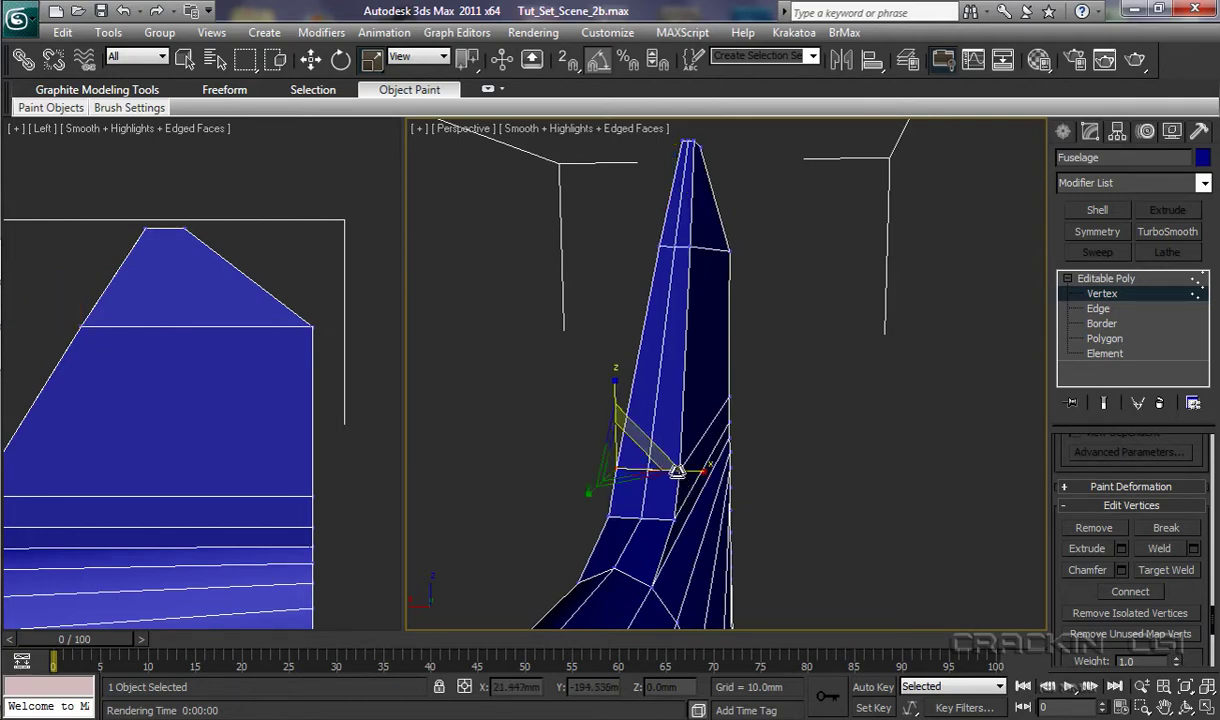
pyautogui.press('x')
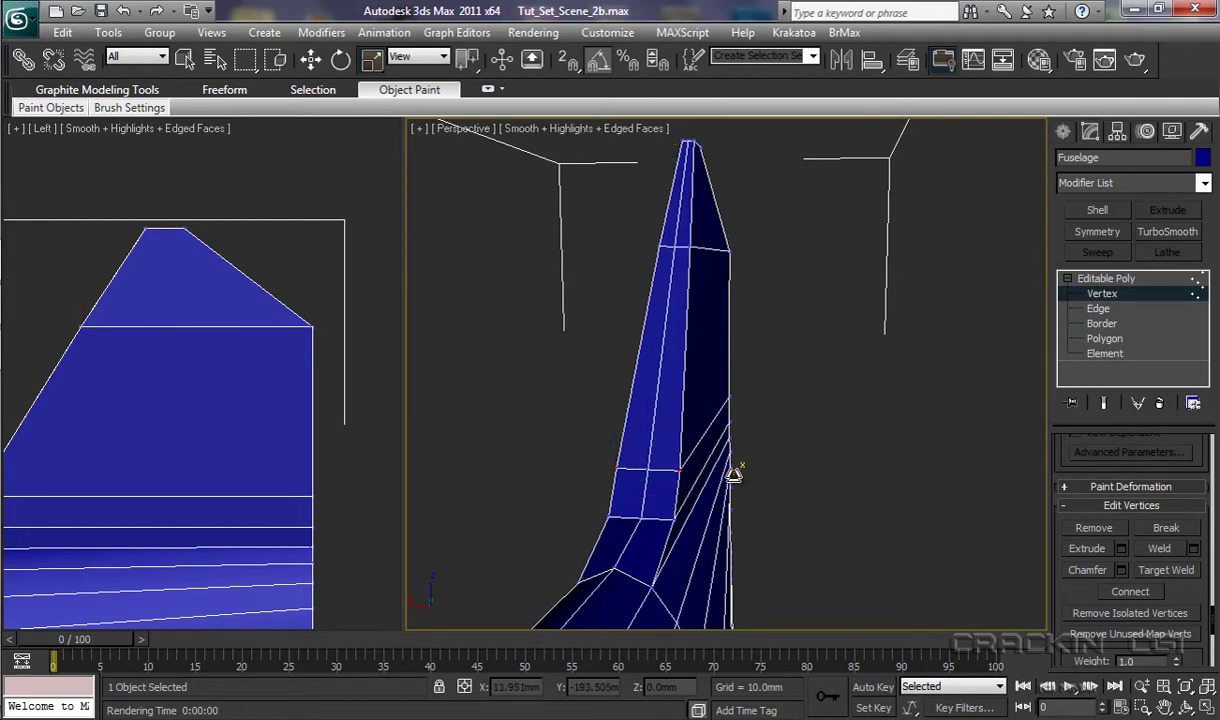
pyautogui.moveTo(735, 470); pyautogui.dragTo(714, 473)
# Scale the two side vertices where the leading edge meets the fuselage slightly closer together along X.
pyautogui.click(607, 516)
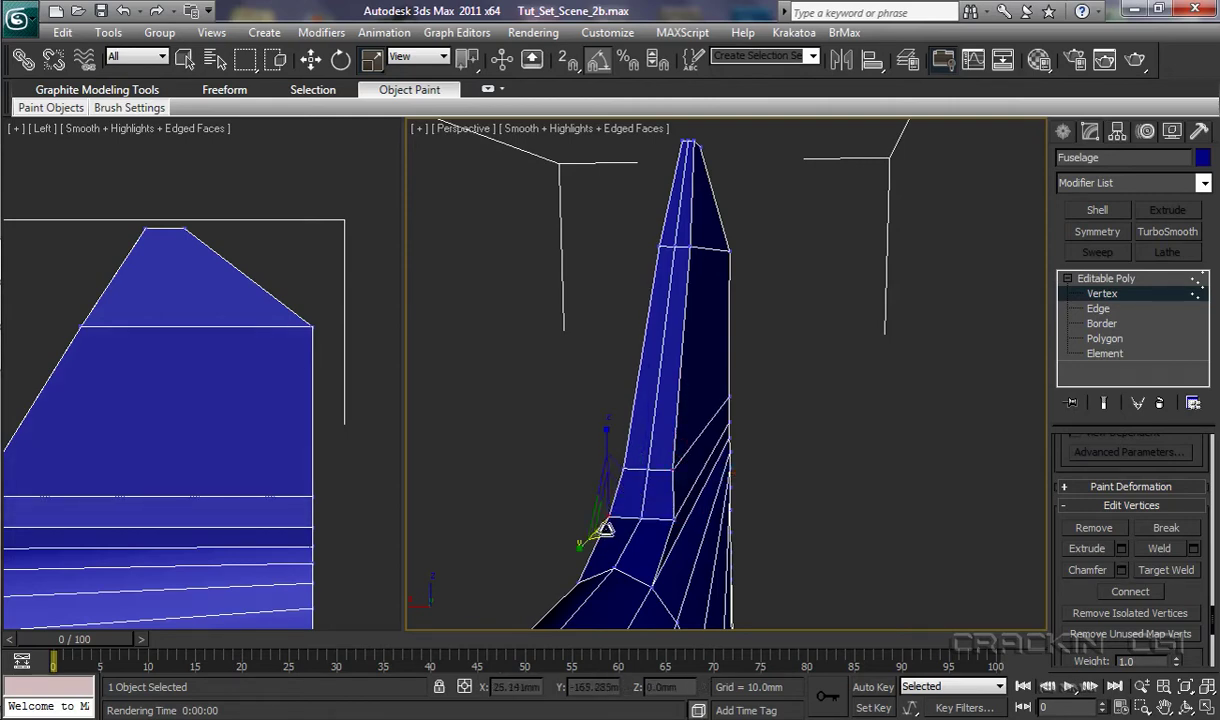
pyautogui.keyDown('ctrl'); pyautogui.click(725, 517); pyautogui.keyUp('ctrl')
pyautogui.moveTo(724, 515); pyautogui.dragTo(716, 521)
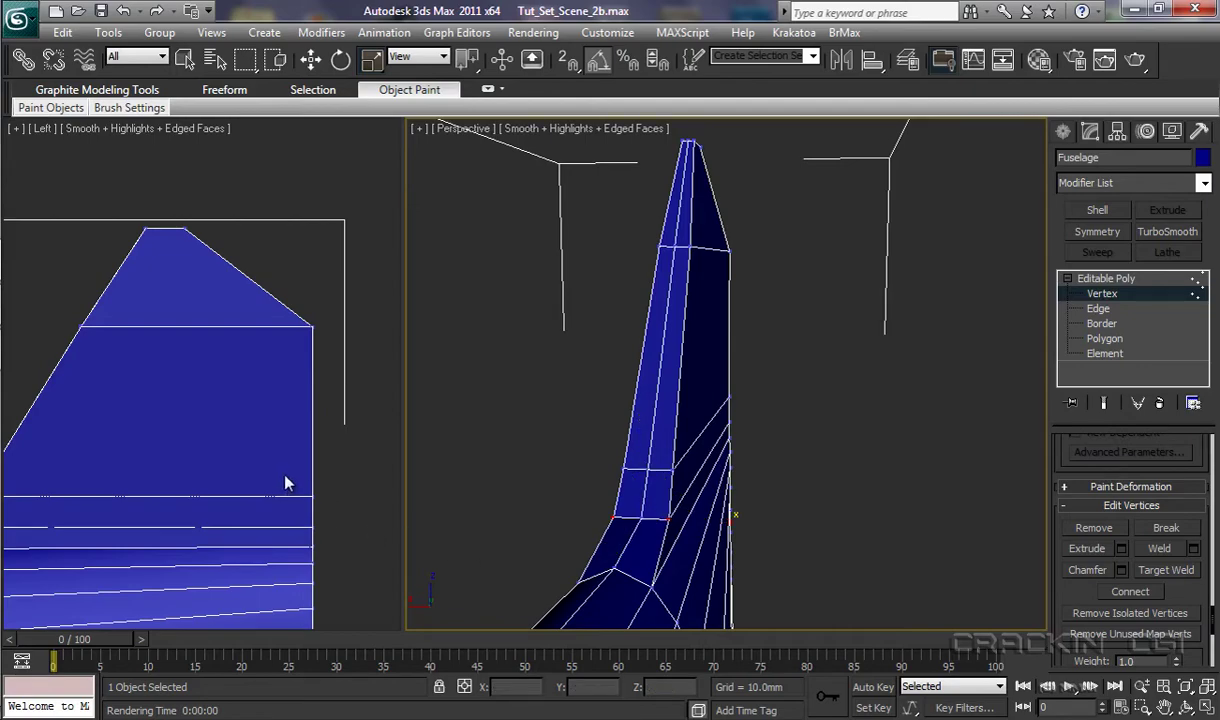
# Select the side vertices of the leading edge's three lower rows and move them slightly backward from the fin's front.
pyautogui.moveTo(283, 469); pyautogui.dragTo(398, 408, button='middle')
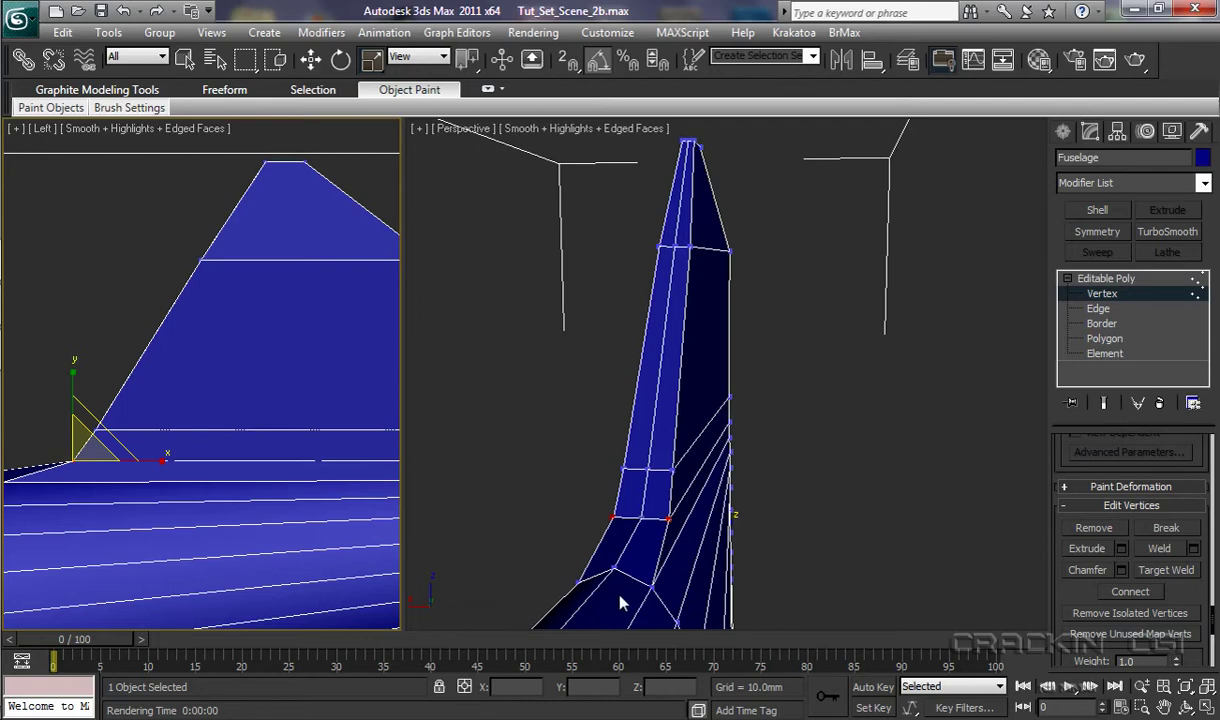
pyautogui.keyDown('ctrl'); pyautogui.click(620, 465); pyautogui.keyUp('ctrl')
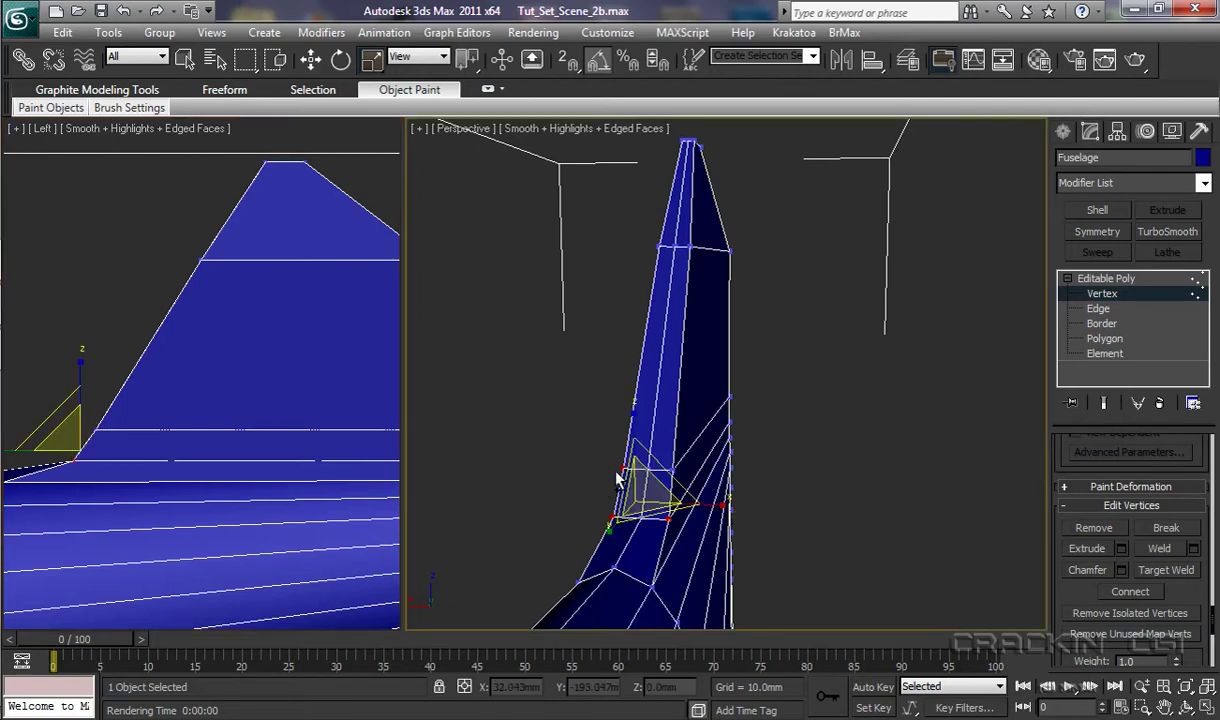
pyautogui.click(312, 60)
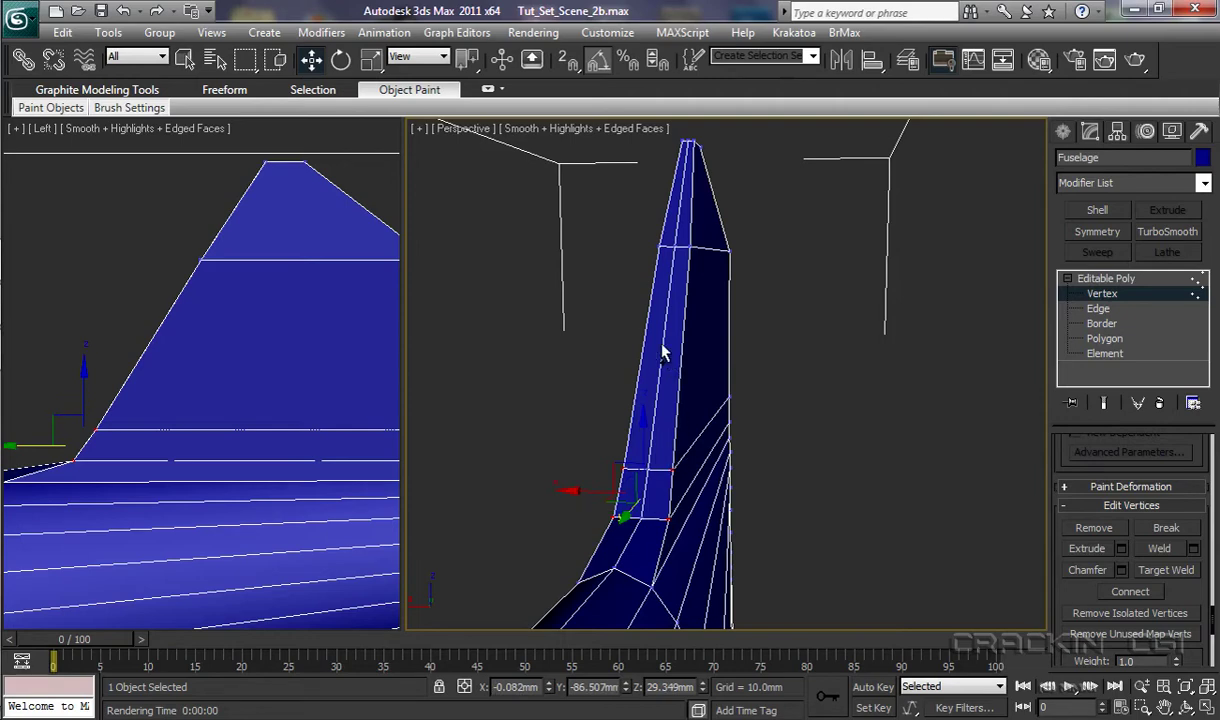
pyautogui.click(657, 244)
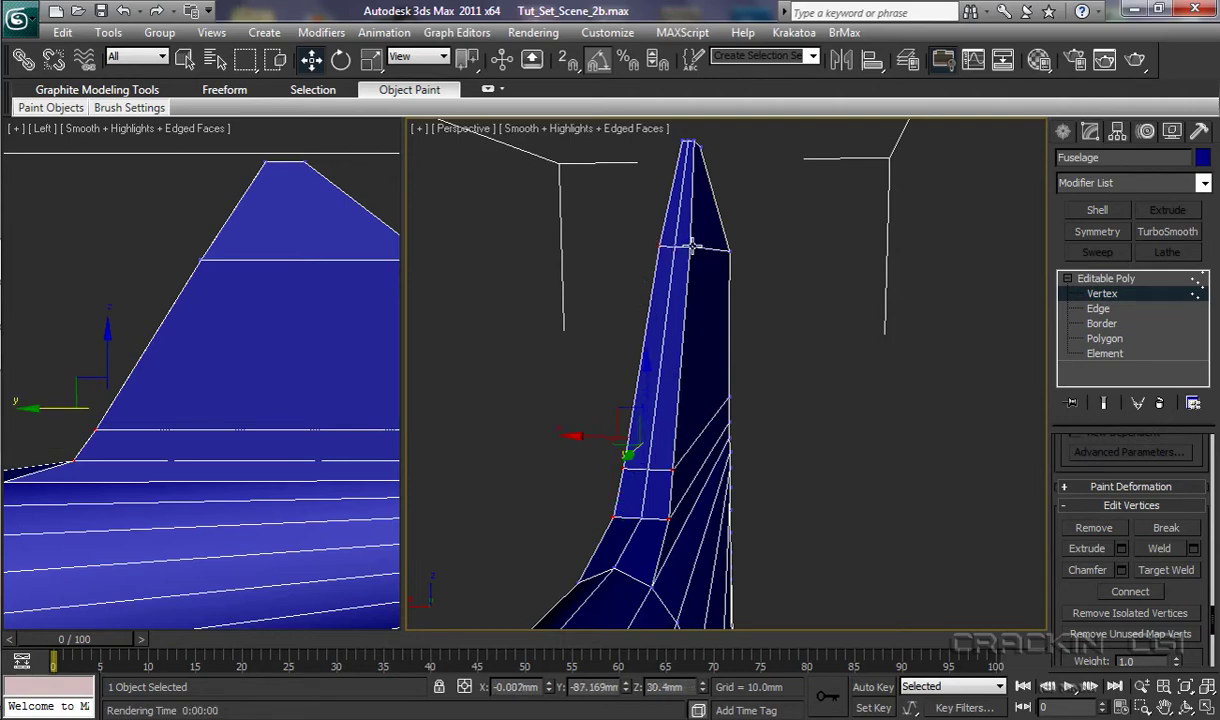
pyautogui.click(690, 246)
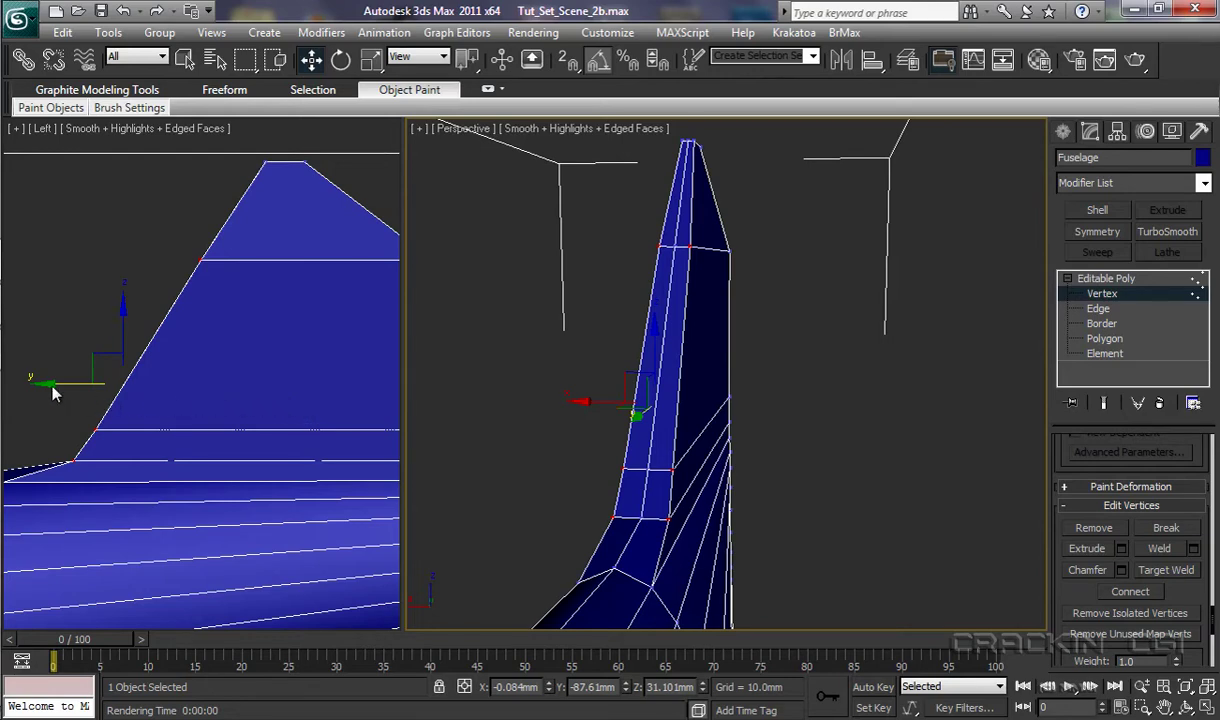
pyautogui.rightClick(53, 352)
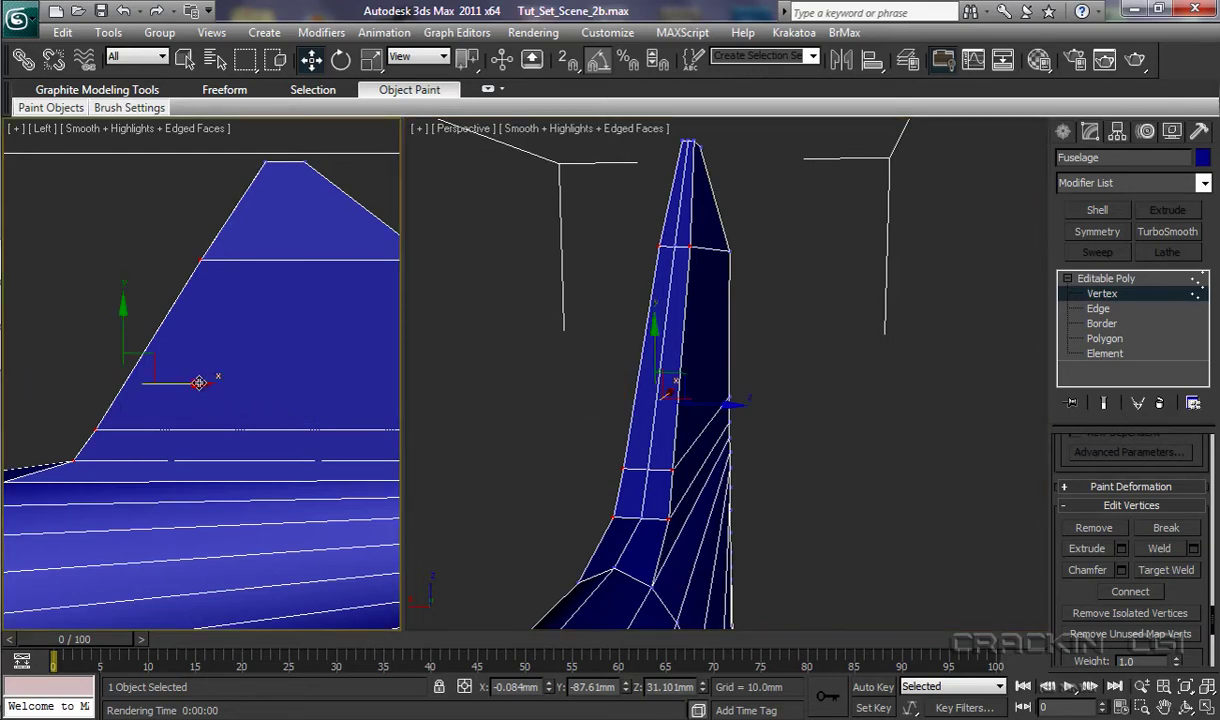
pyautogui.moveTo(201, 385); pyautogui.dragTo(210, 385)
# Raise the centre vertex at the leading edge's base slightly and move the upper row's side vertices slightly forward.
pyautogui.click(73, 458)
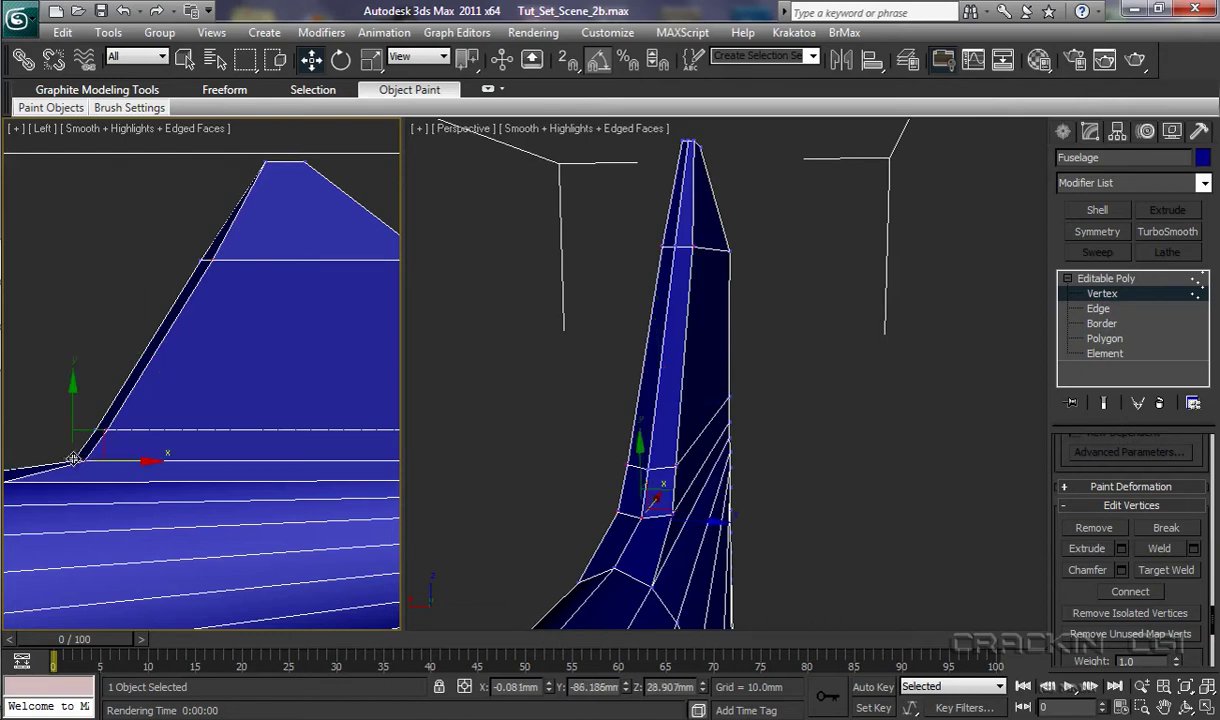
pyautogui.moveTo(75, 396); pyautogui.dragTo(75, 381)
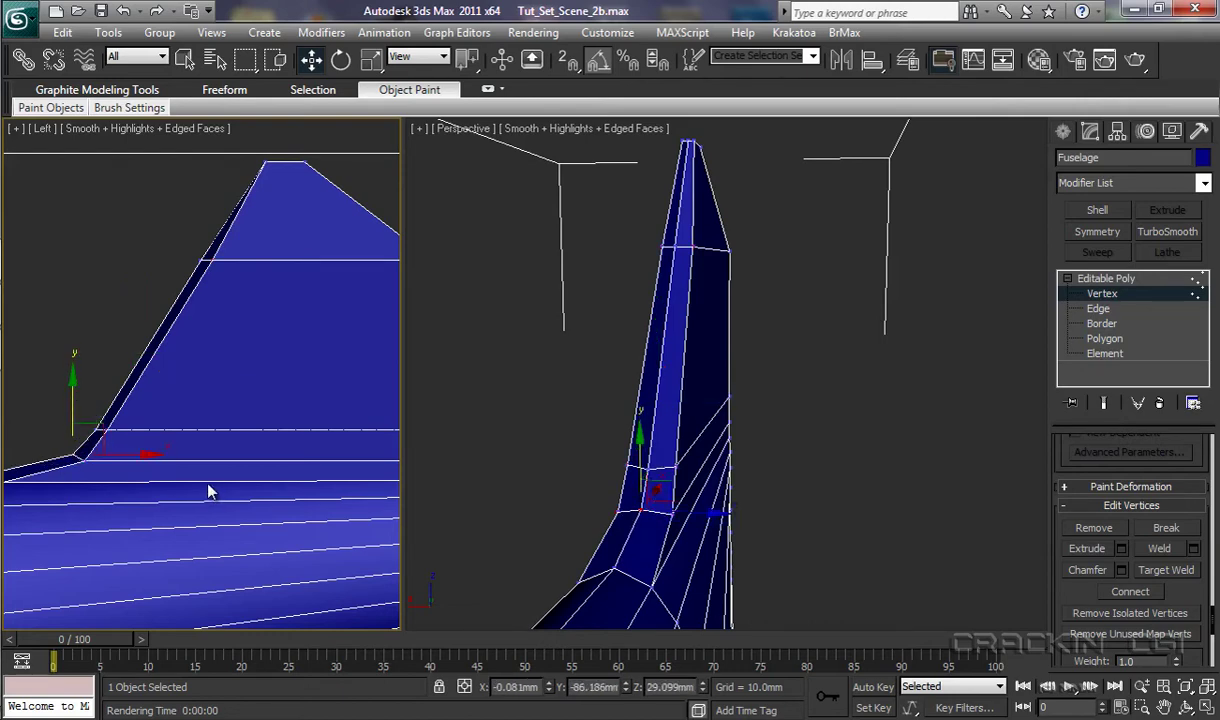
pyautogui.click(214, 264)
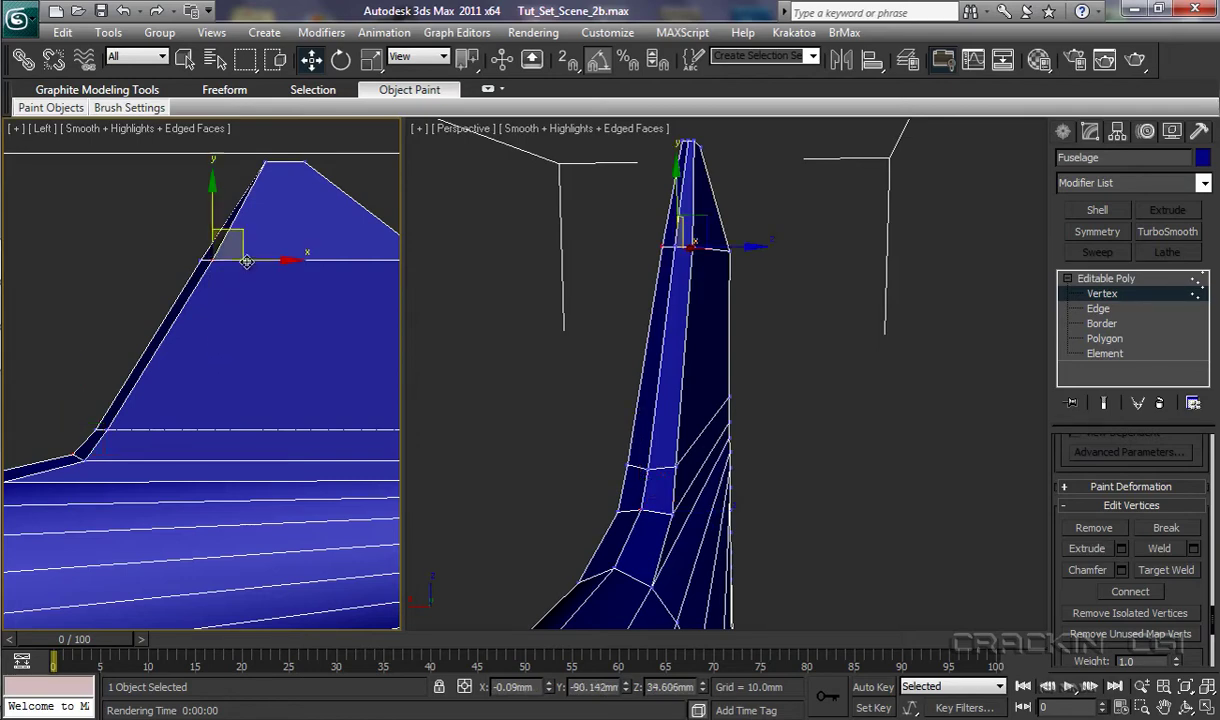
pyautogui.moveTo(265, 256); pyautogui.dragTo(267, 262)
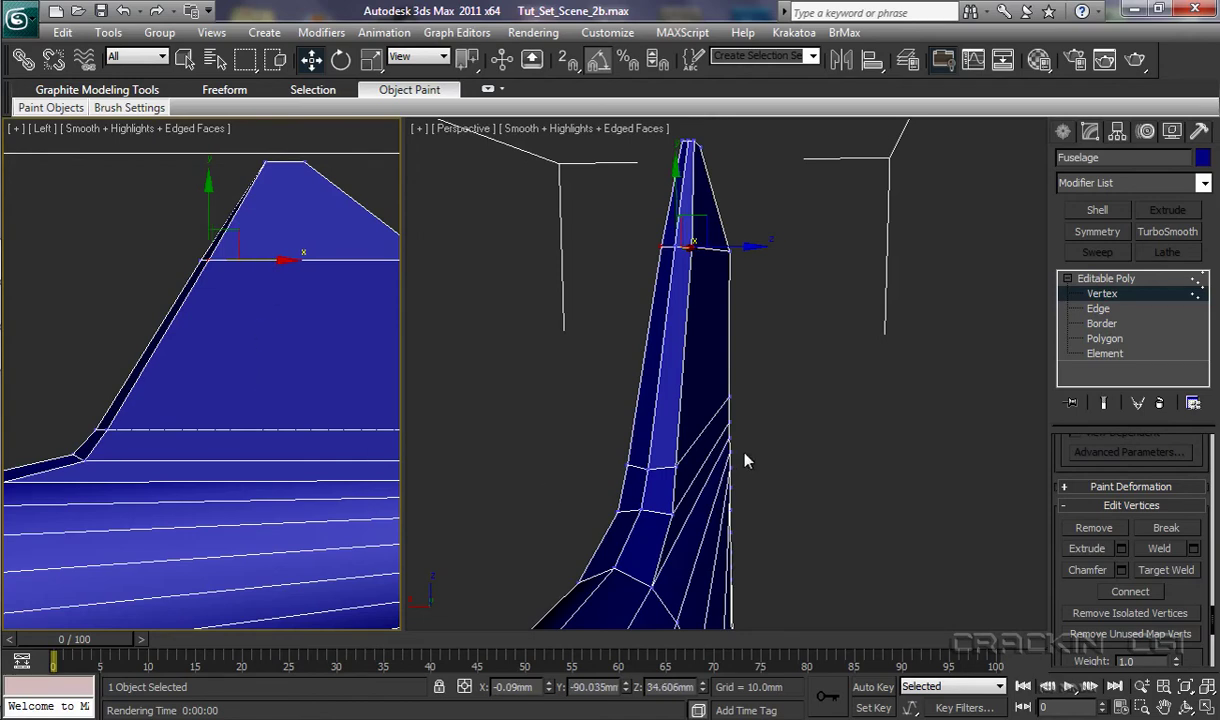
# Switch to edge selection and add the remaining vertical side edges of the fin's rear face to the existing selection.
pyautogui.moveTo(779, 458); pyautogui.dragTo(801, 471, button='middle')
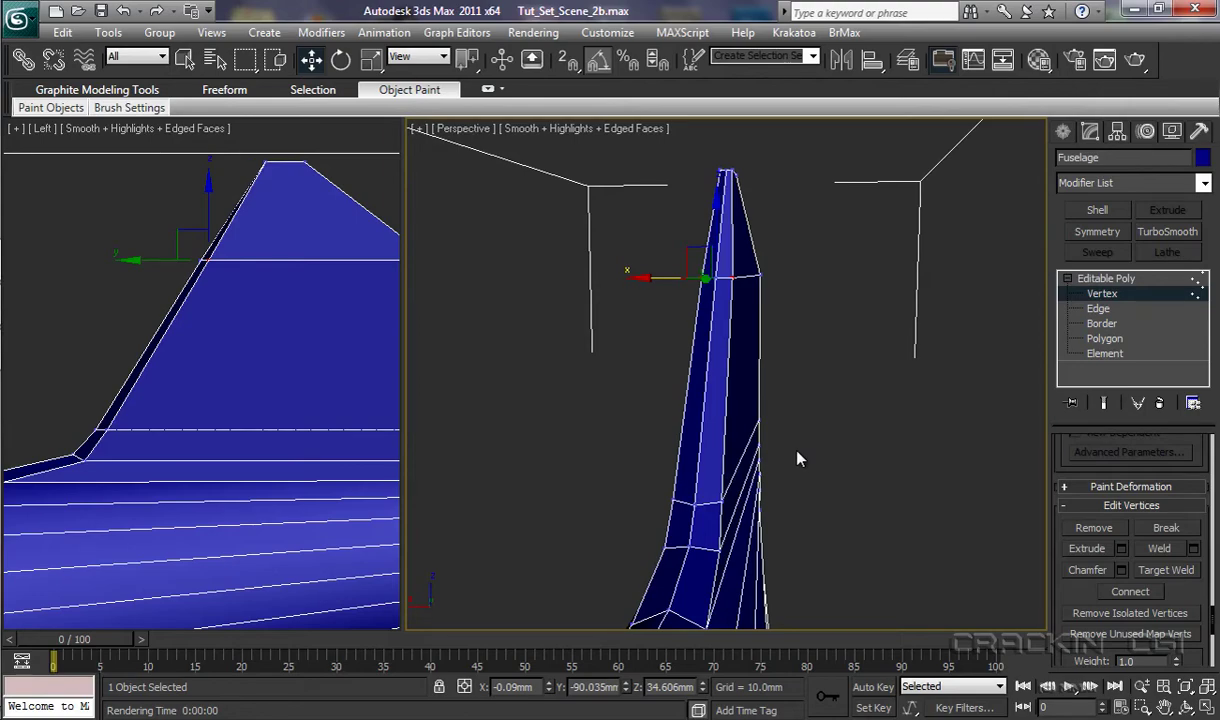
pyautogui.scroll(10, 798, 458)
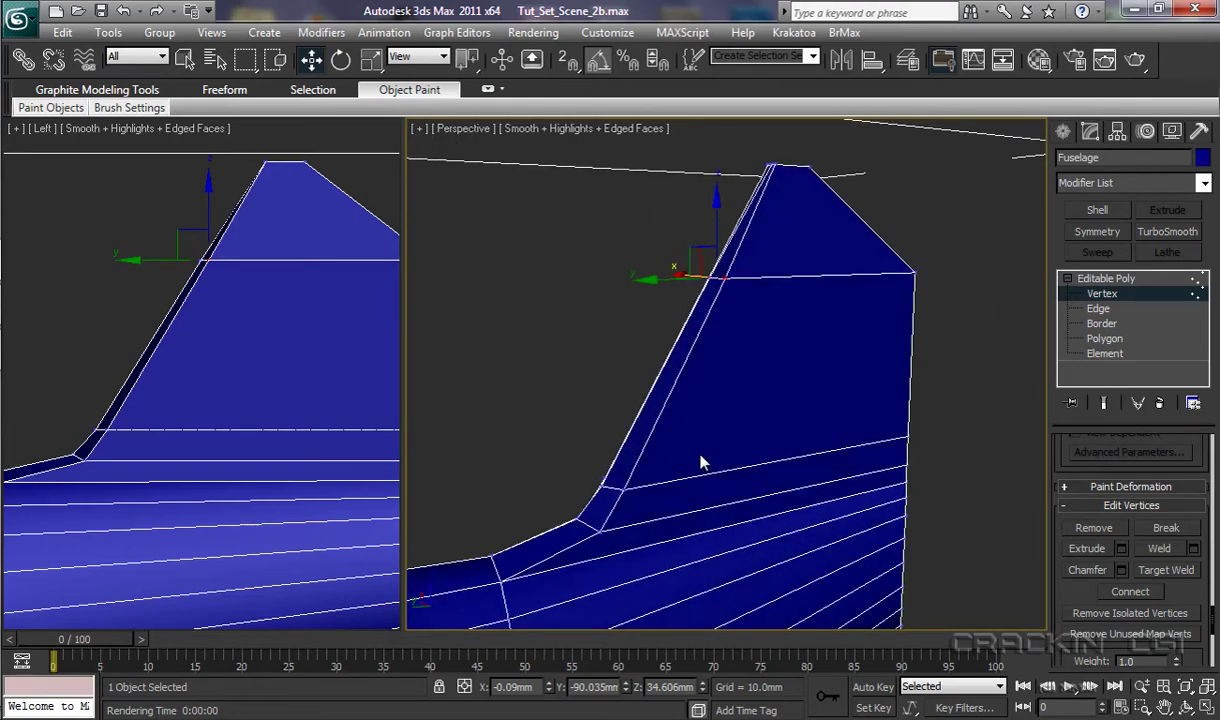
pyautogui.keyDown('alt'); pyautogui.moveTo(598, 458); pyautogui.dragTo(471, 433, button='middle'); pyautogui.keyUp('alt')
pyautogui.moveTo(603, 476); pyautogui.dragTo(640, 520, button='middle')
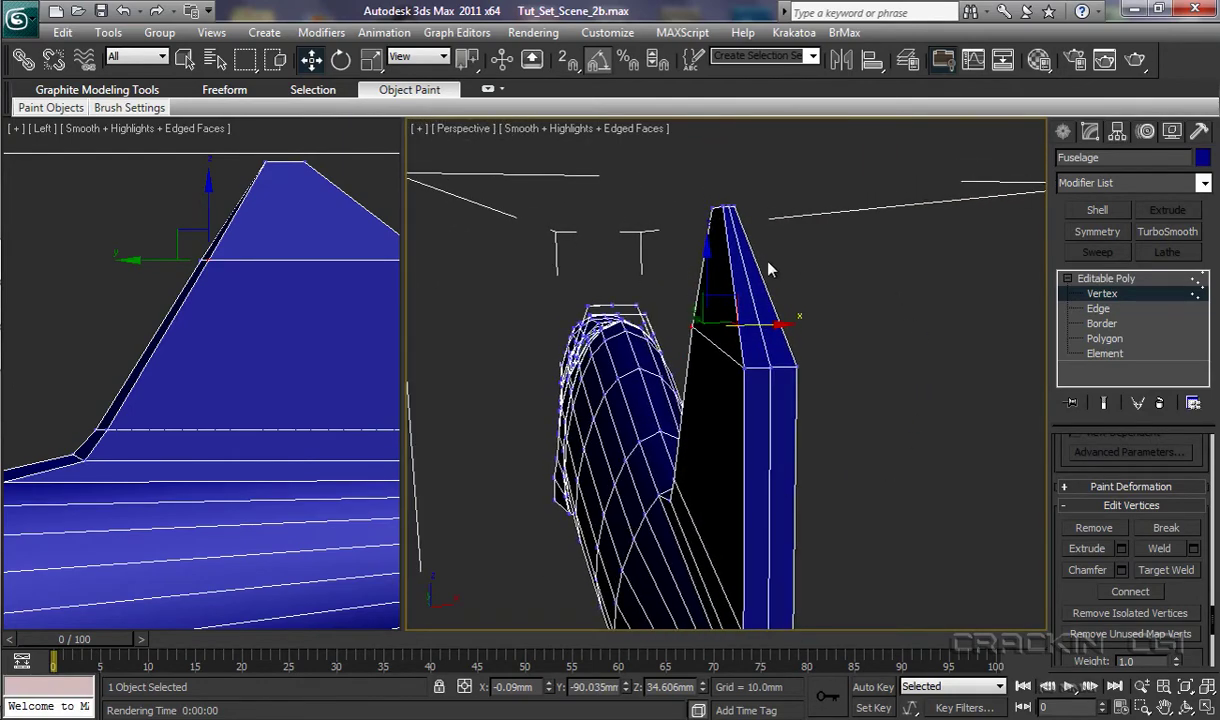
pyautogui.click(1092, 310)
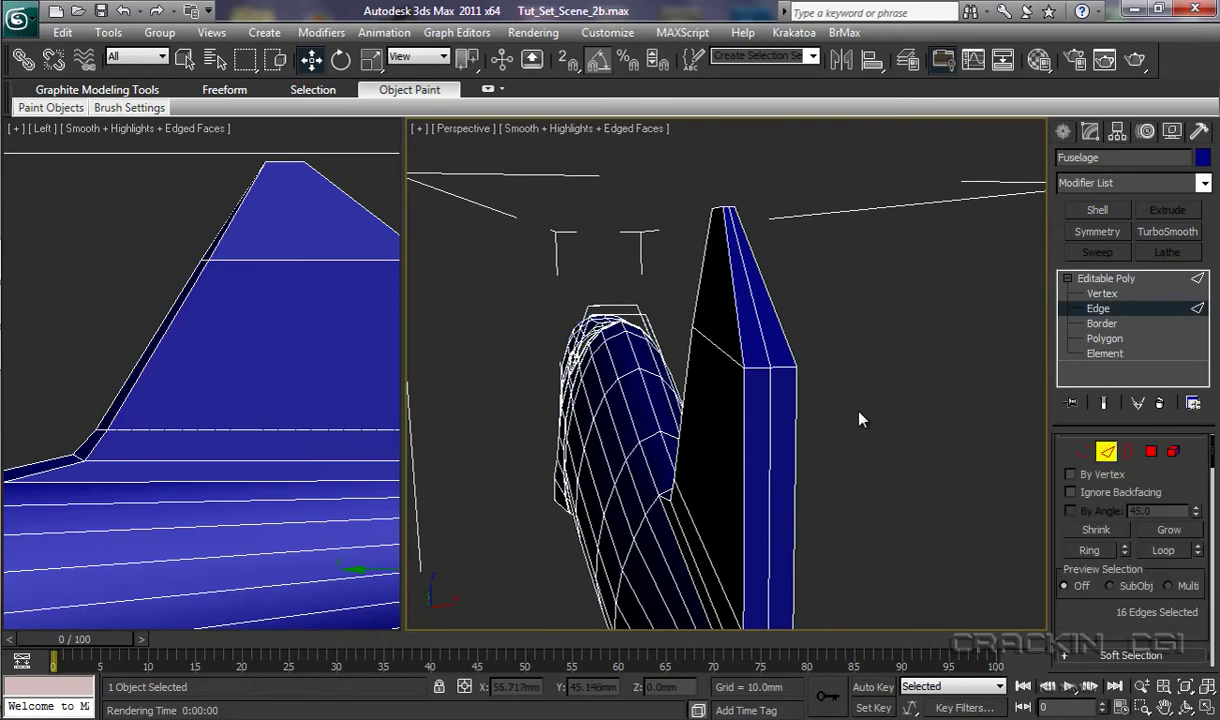
pyautogui.moveTo(887, 451); pyautogui.dragTo(895, 355, button='middle')
pyautogui.scroll(-3, 889, 378)
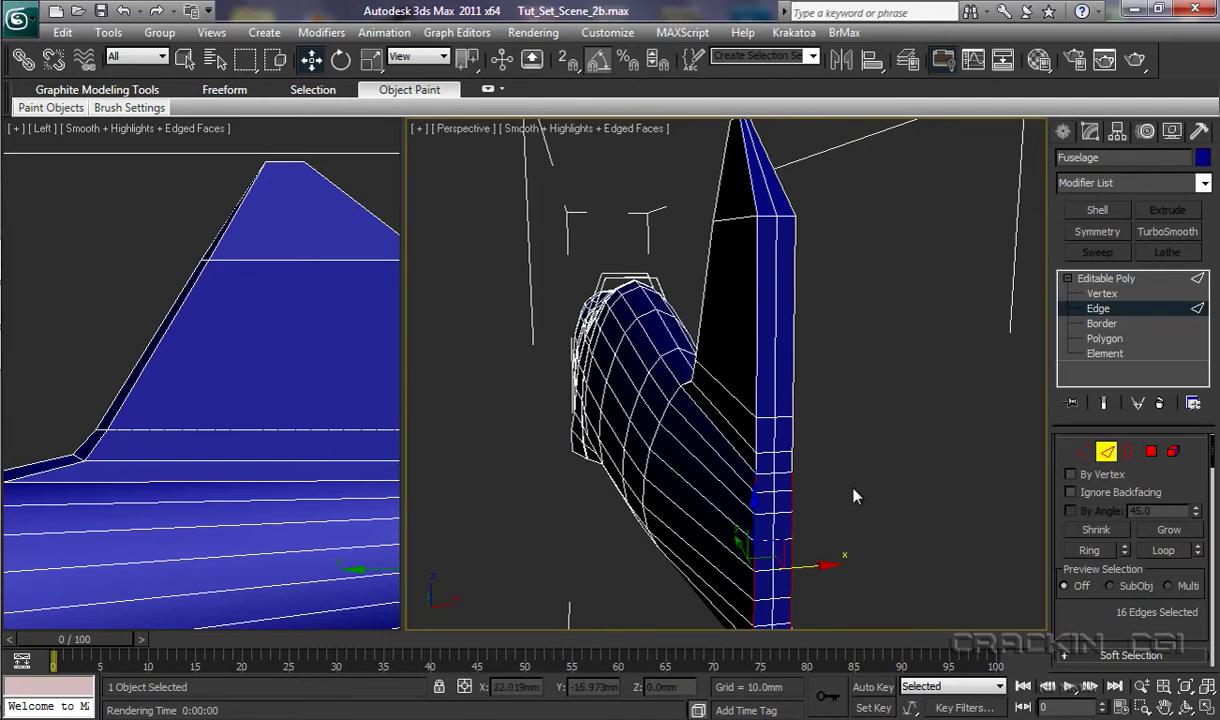
pyautogui.keyDown('ctrl'); pyautogui.click(757, 470); pyautogui.keyUp('ctrl')
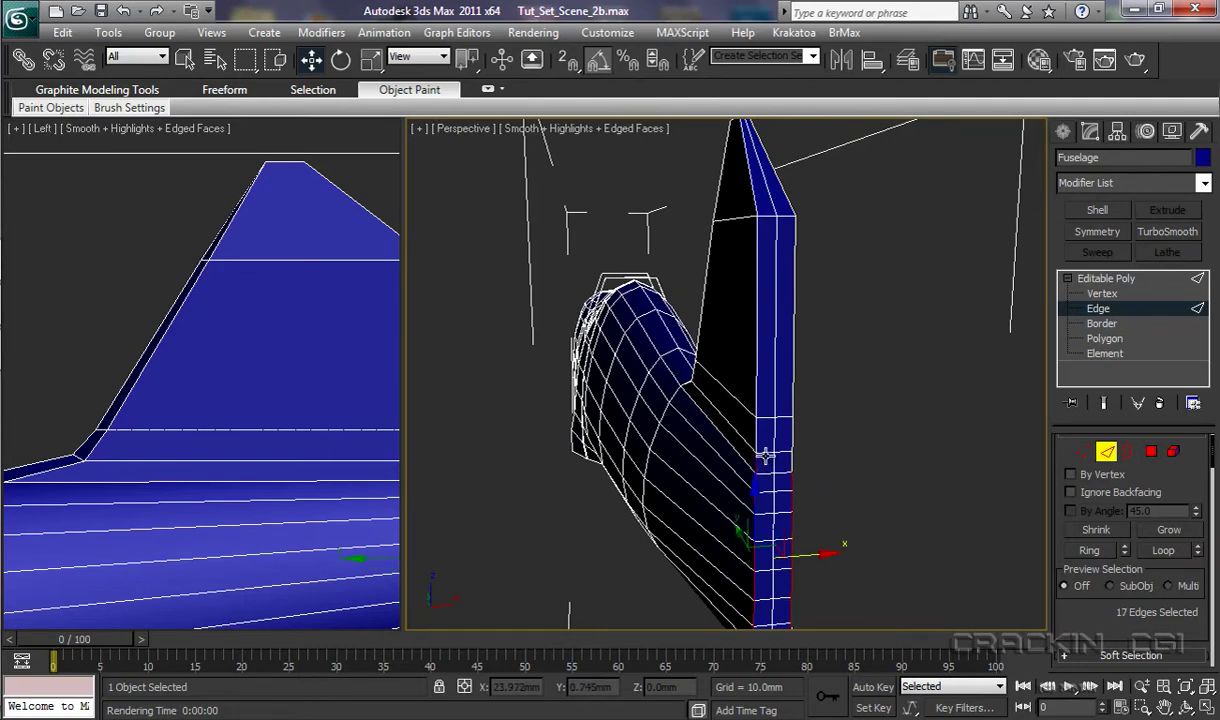
pyautogui.keyDown('ctrl'); pyautogui.click(757, 440); pyautogui.keyUp('ctrl')
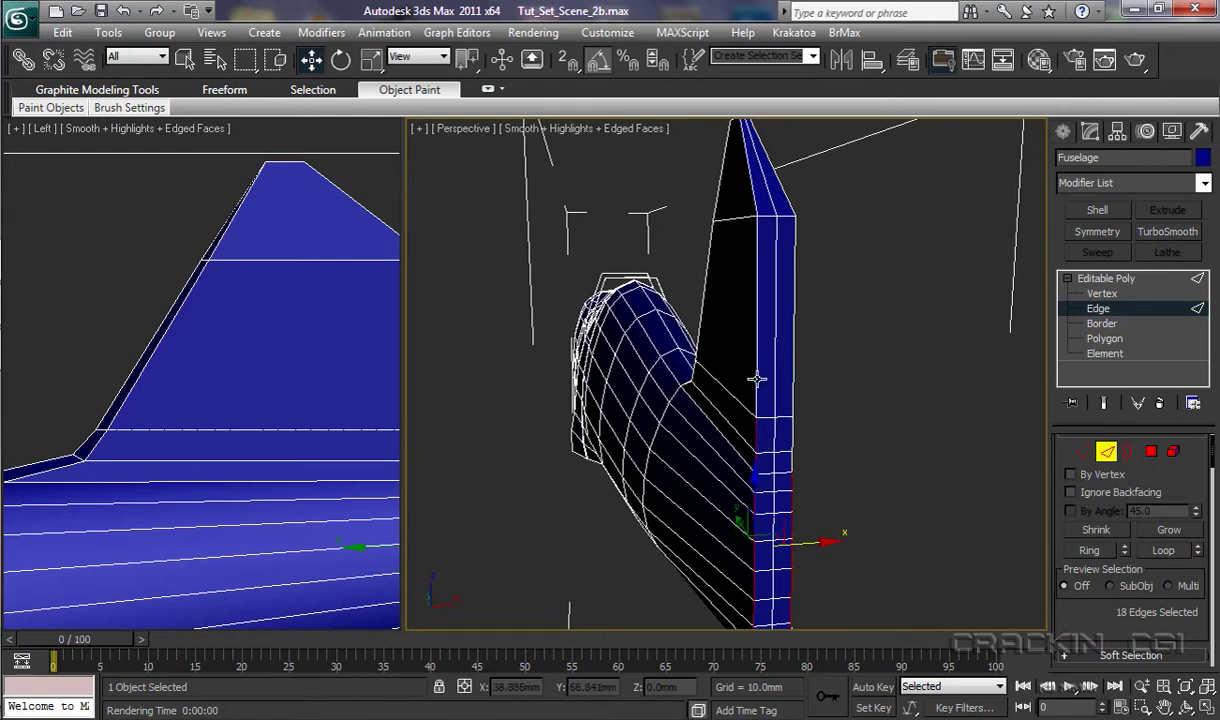
pyautogui.keyDown('ctrl'); pyautogui.click(757, 379); pyautogui.keyUp('ctrl')
pyautogui.keyDown('ctrl'); pyautogui.click(791, 449); pyautogui.keyUp('ctrl')
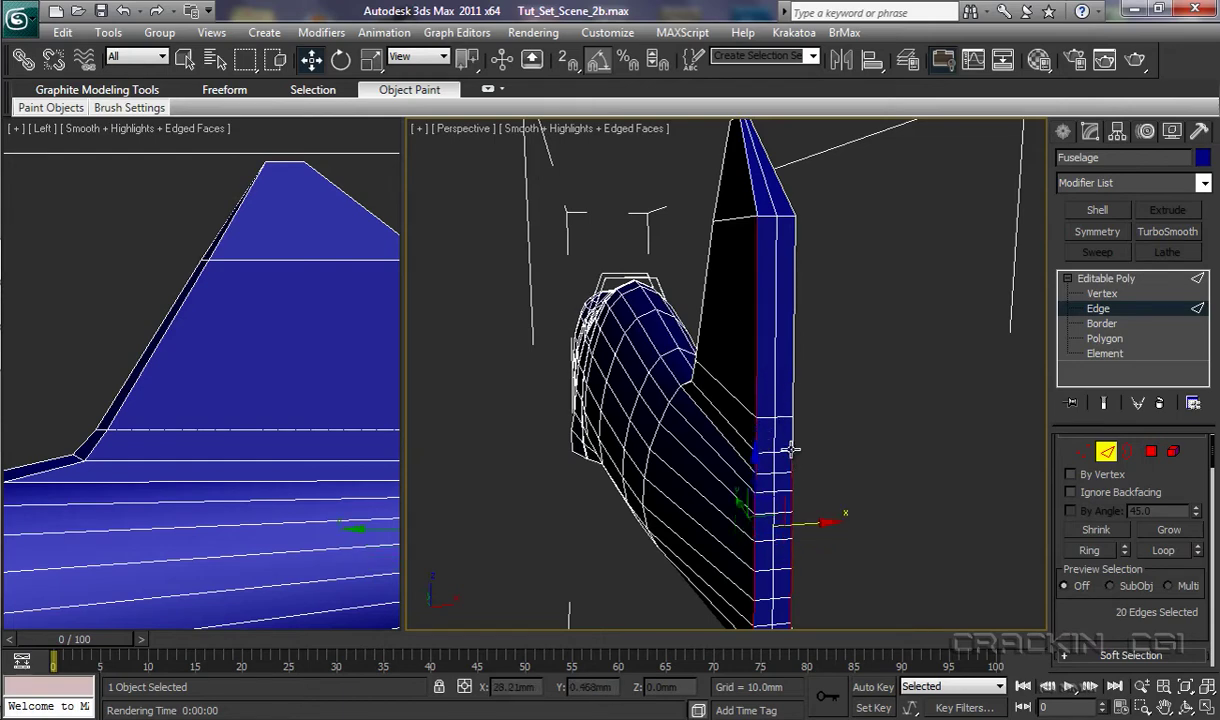
pyautogui.keyDown('ctrl'); pyautogui.click(792, 430); pyautogui.keyUp('ctrl')
pyautogui.keyDown('ctrl'); pyautogui.click(793, 393); pyautogui.keyUp('ctrl')
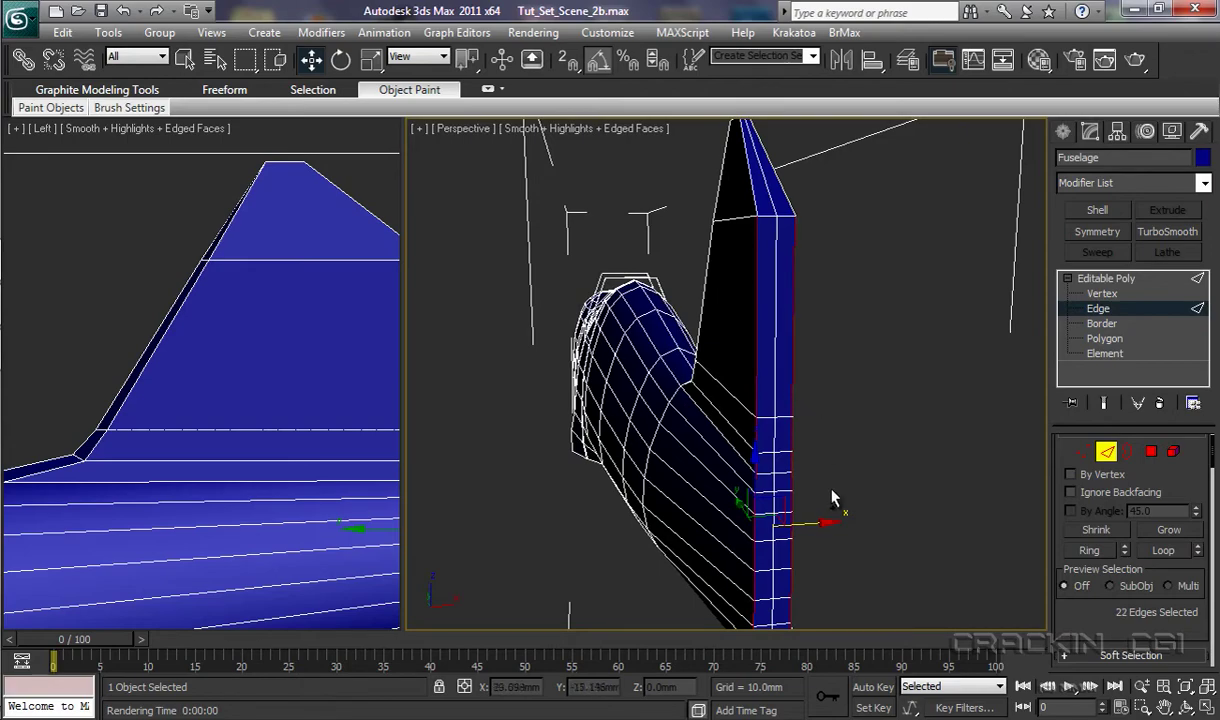
# Add the two horizontal edges at the bottom of the fuselage's rear face to the edge selection.
pyautogui.moveTo(833, 498); pyautogui.dragTo(843, 411, button='middle')
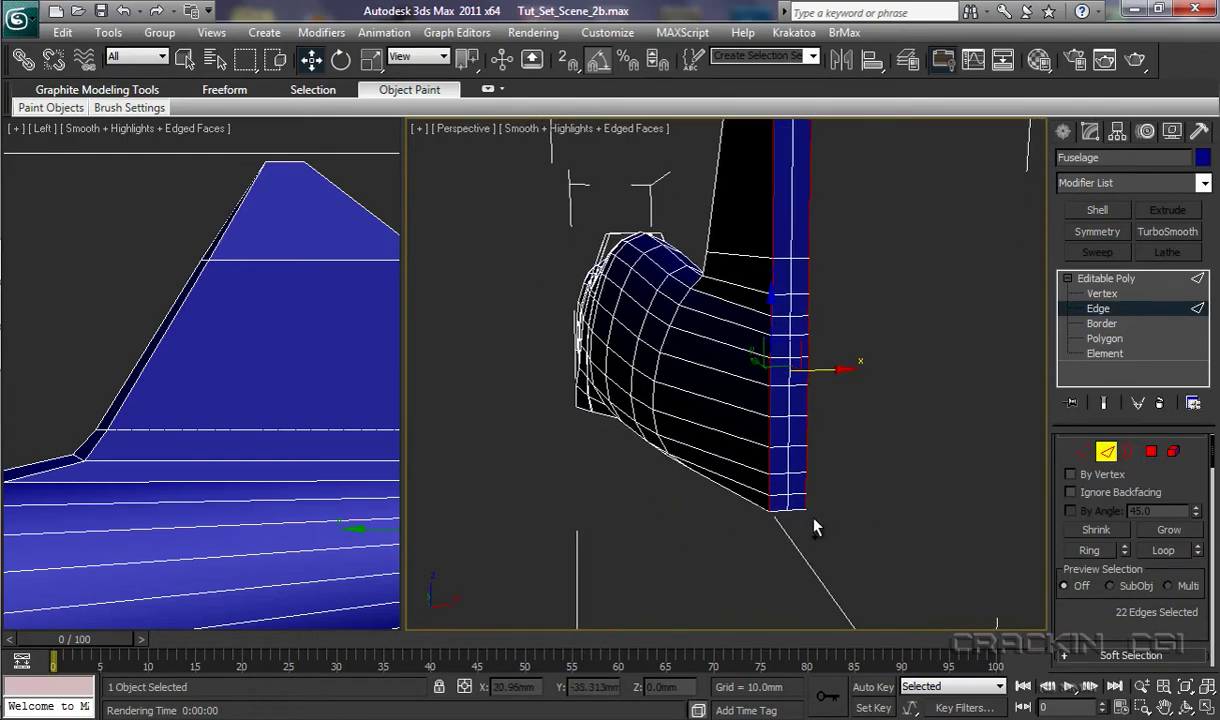
pyautogui.keyDown('ctrl'); pyautogui.click(779, 508); pyautogui.keyUp('ctrl')
pyautogui.keyDown('ctrl'); pyautogui.click(787, 507); pyautogui.keyUp('ctrl')
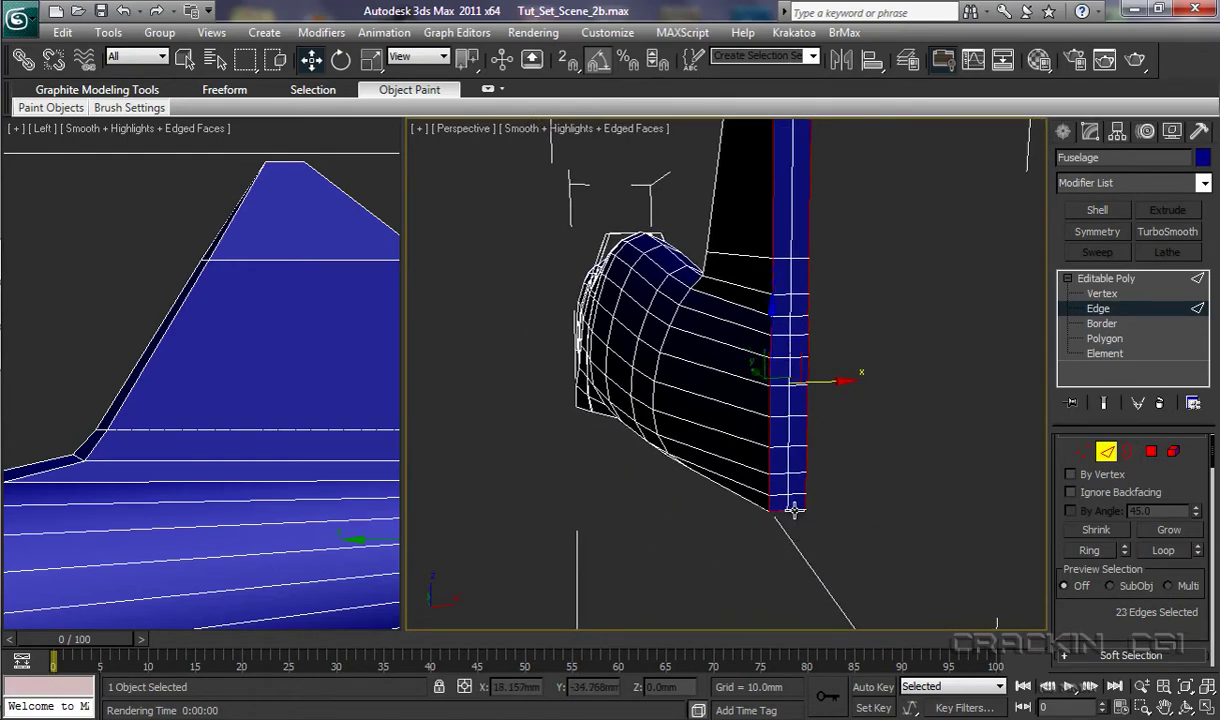
# Add the two horizontal edges at the top of the vertical rear face and the two slanted side edges above them to the selection.
pyautogui.keyDown('alt'); pyautogui.moveTo(905, 415); pyautogui.dragTo(860, 551, button='middle'); pyautogui.keyUp('alt')
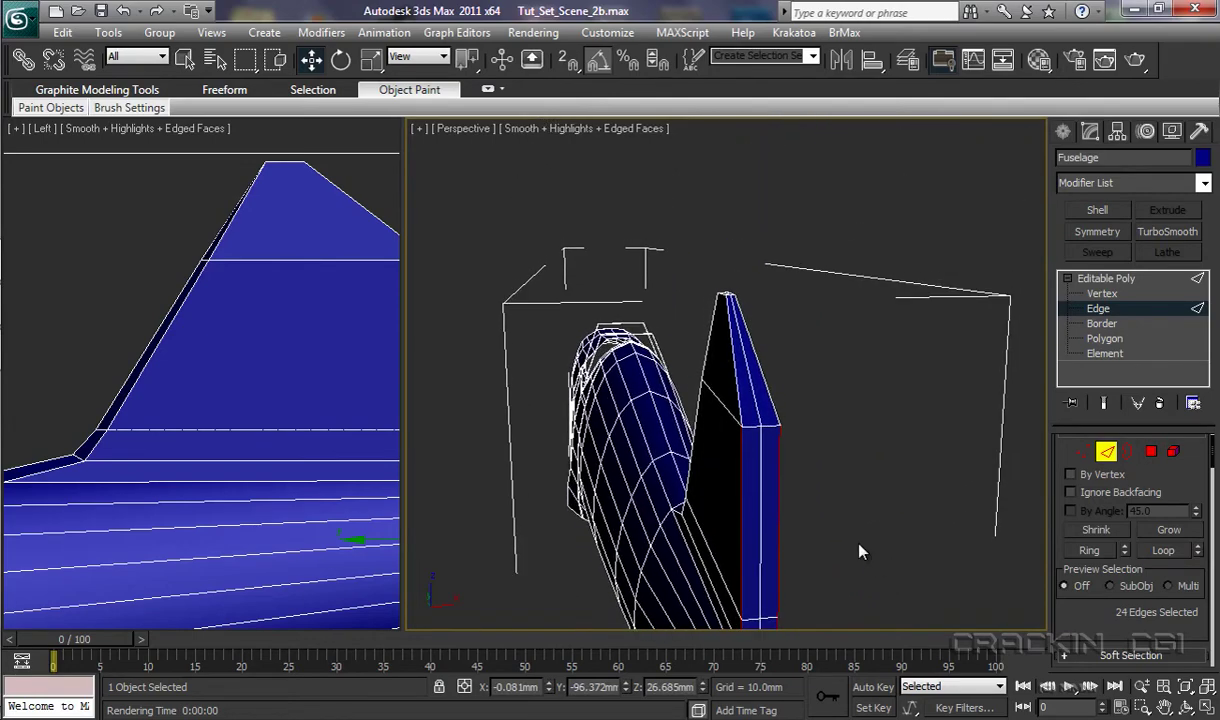
pyautogui.keyDown('ctrl'); pyautogui.click(765, 427); pyautogui.keyUp('ctrl')
pyautogui.keyDown('ctrl'); pyautogui.click(765, 427); pyautogui.keyUp('ctrl')
pyautogui.keyDown('alt'); pyautogui.moveTo(776, 458); pyautogui.dragTo(786, 341, button='middle'); pyautogui.keyUp('alt')
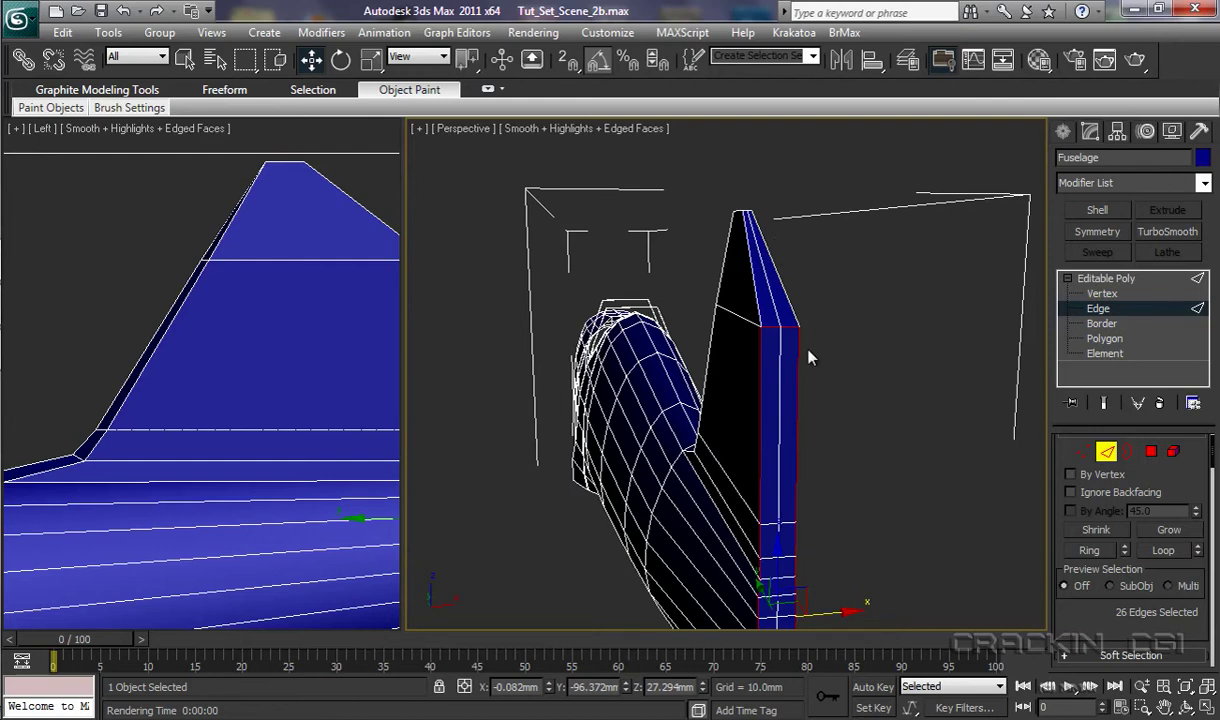
pyautogui.keyDown('ctrl'); pyautogui.click(722, 288); pyautogui.keyUp('ctrl')
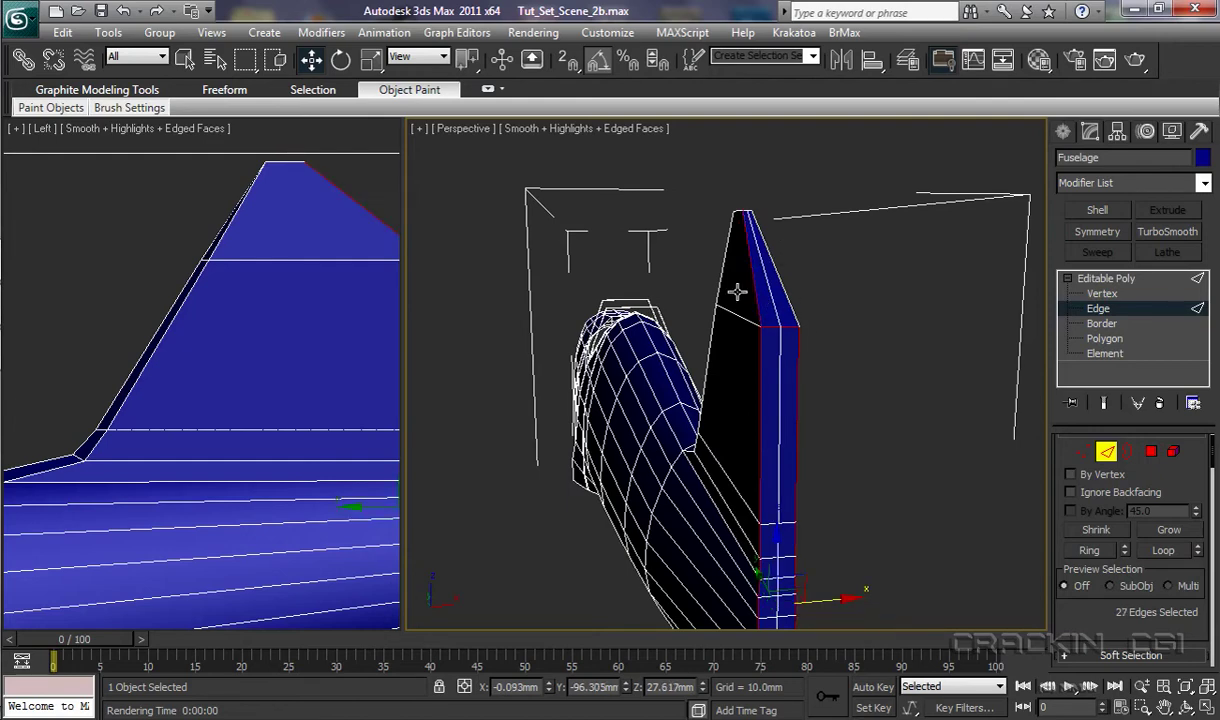
pyautogui.keyDown('ctrl'); pyautogui.click(790, 312); pyautogui.keyUp('ctrl')
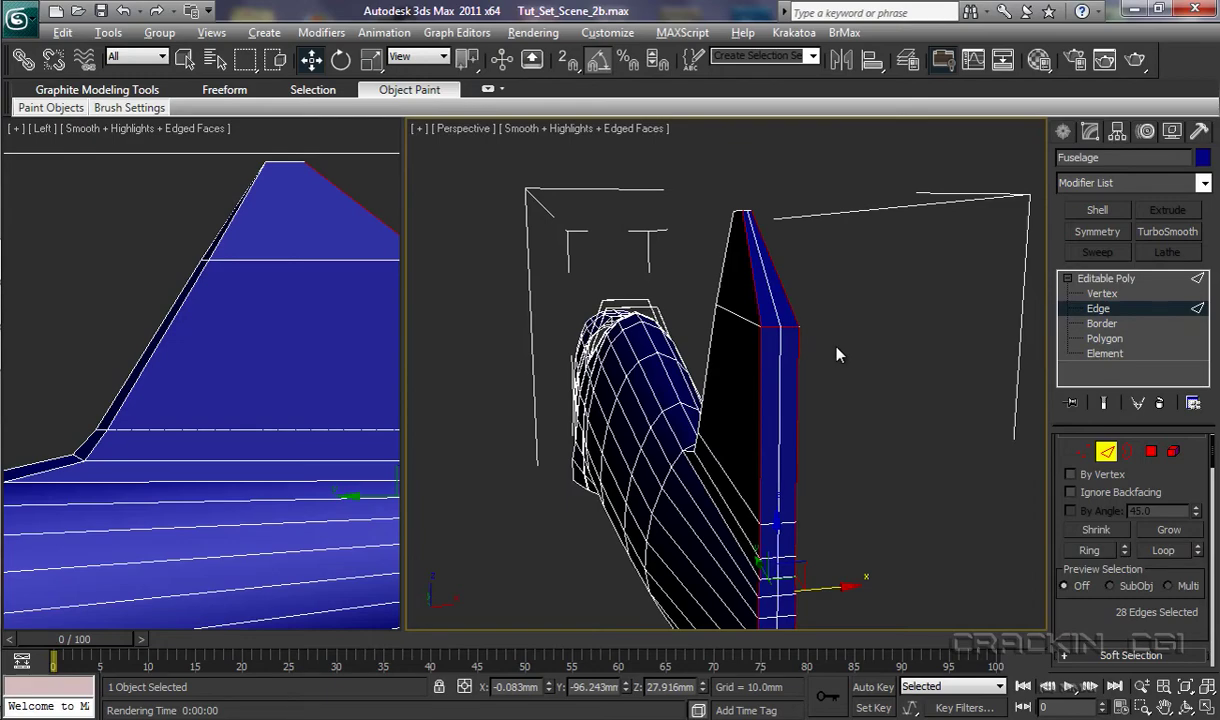
# Add the front and rear cross edges and both side edges of the fin's flat tip to the edge selection.
pyautogui.keyDown('alt'); pyautogui.moveTo(838, 355); pyautogui.dragTo(812, 370, button='middle'); pyautogui.keyUp('alt')
pyautogui.scroll(1, 815, 380)
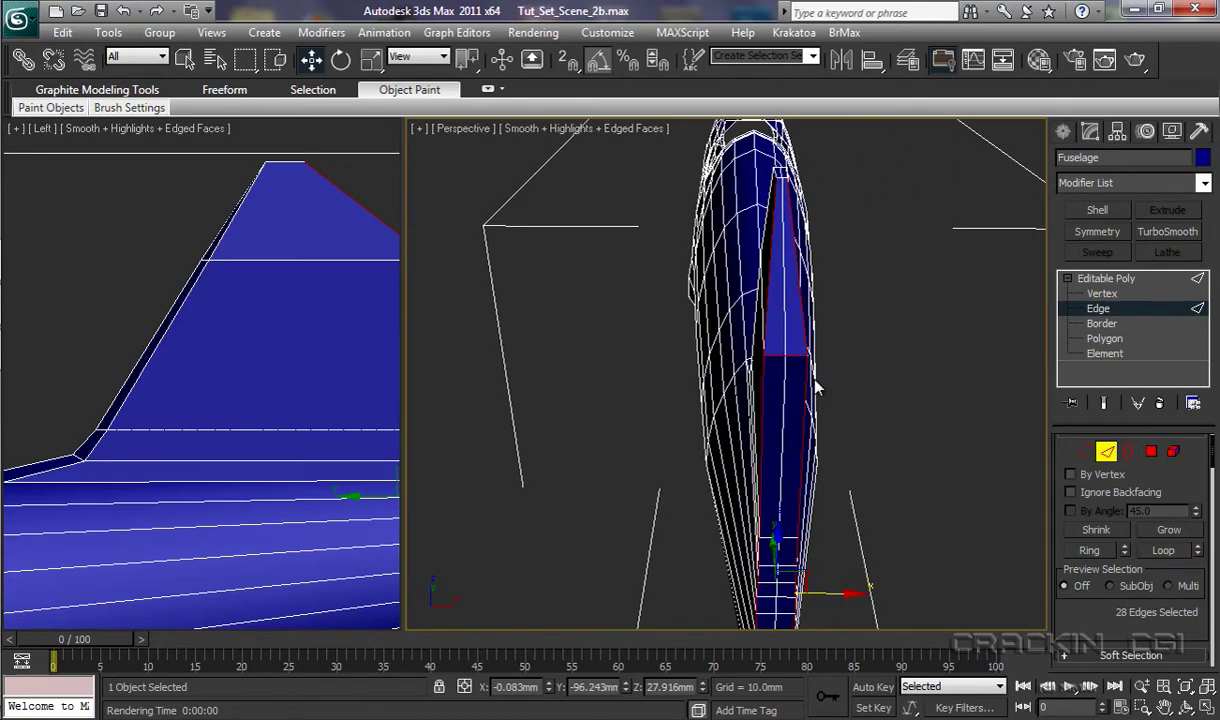
pyautogui.scroll(4, 847, 377)
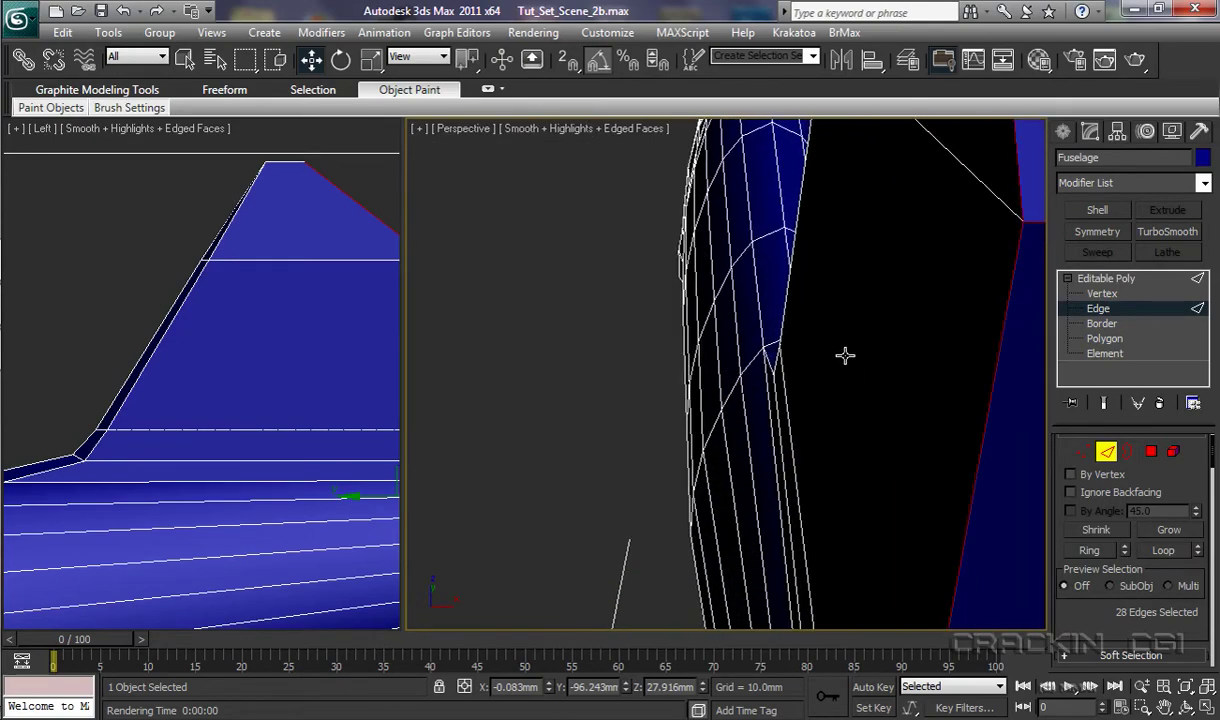
pyautogui.keyDown('alt'); pyautogui.moveTo(845, 355); pyautogui.dragTo(808, 506, button='middle'); pyautogui.keyUp('alt')
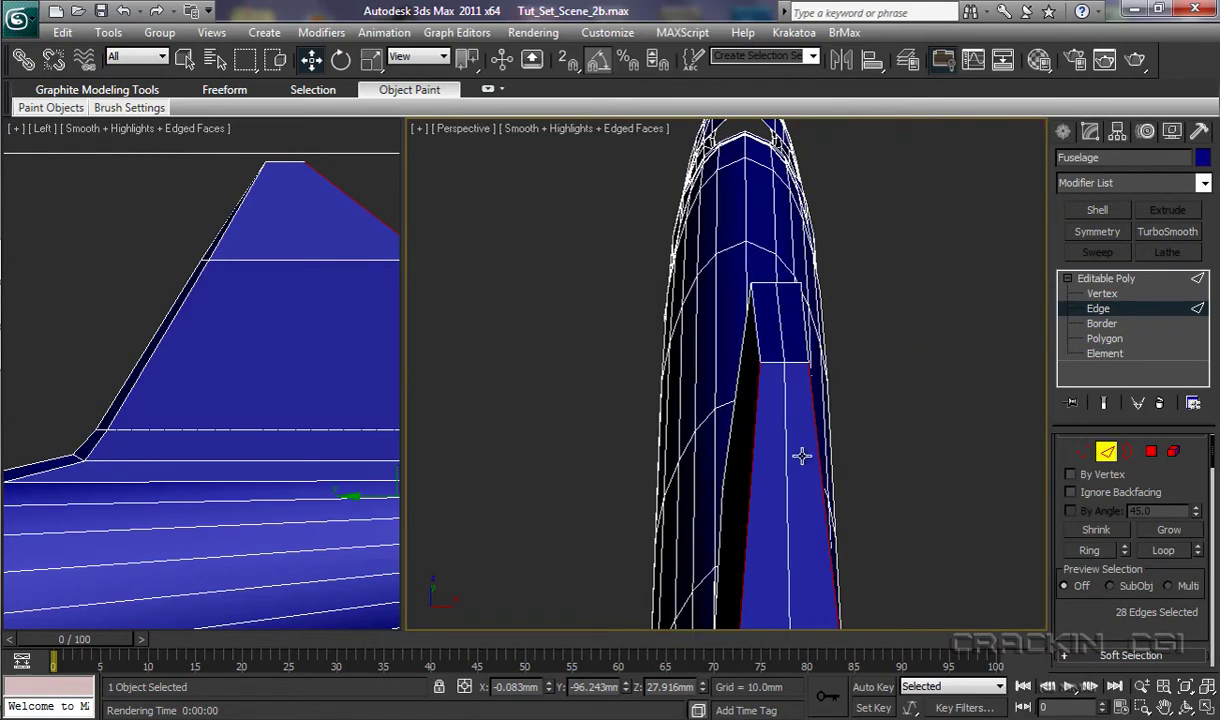
pyautogui.keyDown('ctrl'); pyautogui.click(789, 364); pyautogui.keyUp('ctrl')
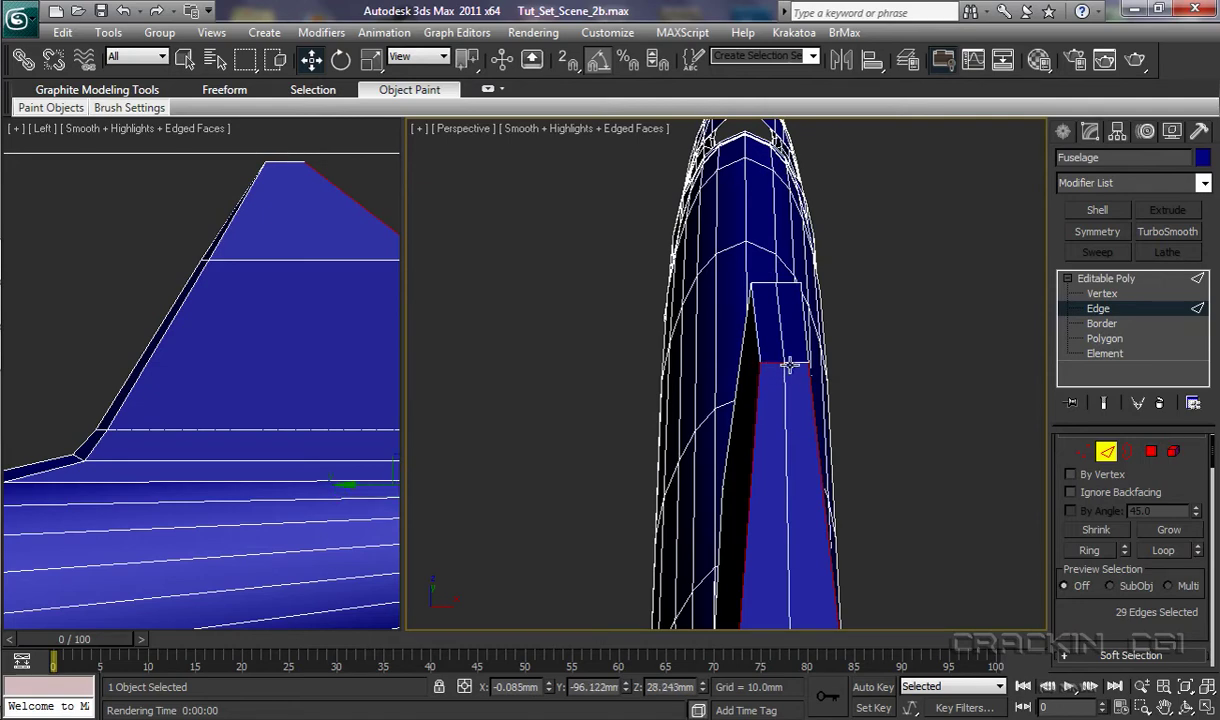
pyautogui.keyDown('ctrl'); pyautogui.click(760, 344); pyautogui.keyUp('ctrl')
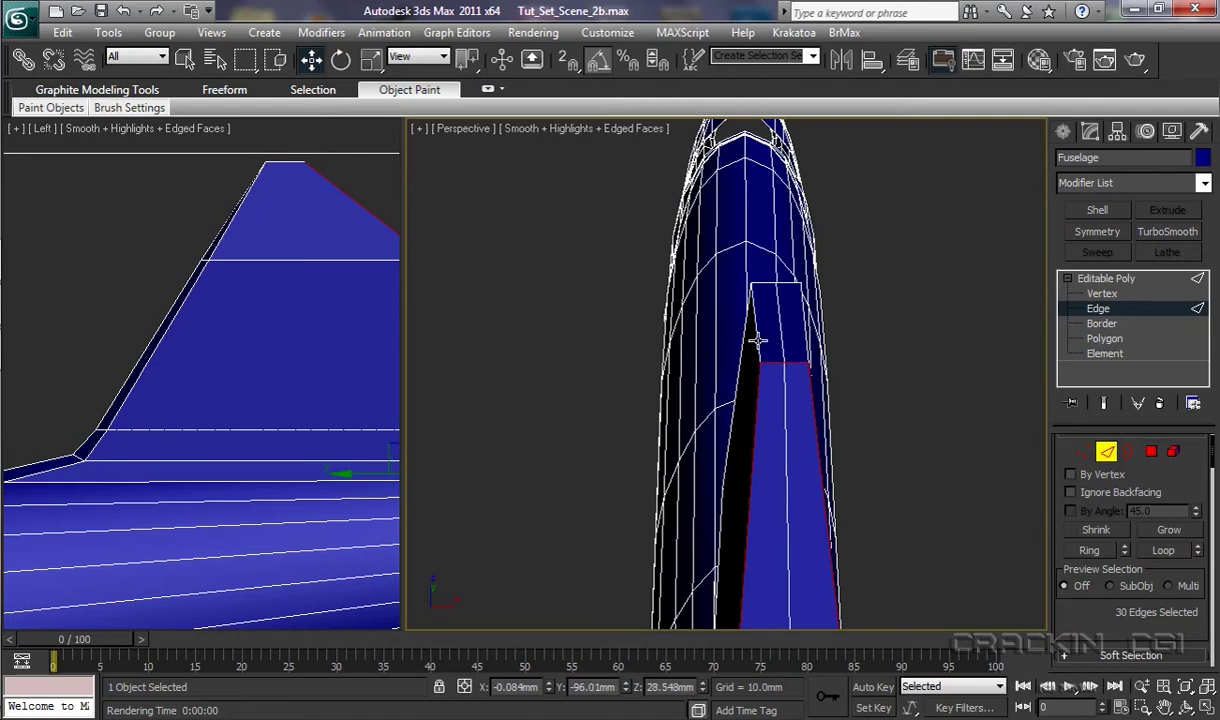
pyautogui.keyDown('ctrl'); pyautogui.click(802, 344); pyautogui.keyUp('ctrl')
pyautogui.keyDown('ctrl'); pyautogui.click(806, 342); pyautogui.keyUp('ctrl')
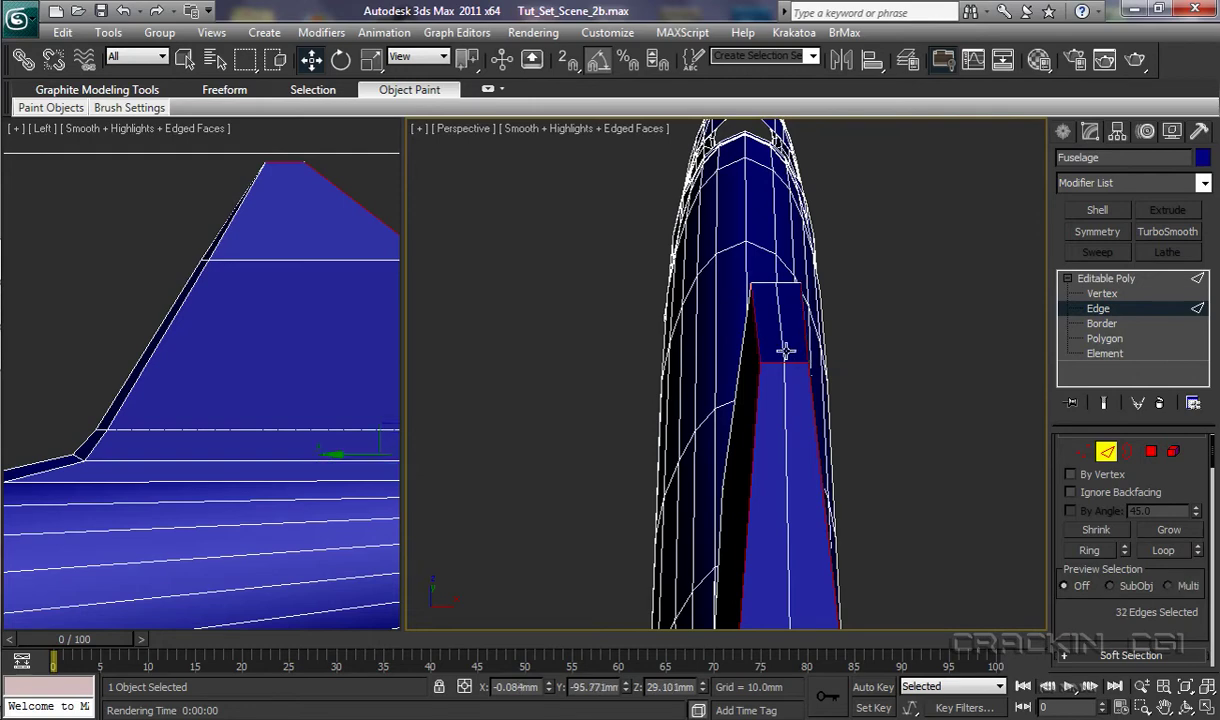
pyautogui.keyDown('ctrl'); pyautogui.click(786, 287); pyautogui.keyUp('ctrl')
pyautogui.keyDown('ctrl'); pyautogui.click(752, 310); pyautogui.keyUp('ctrl')
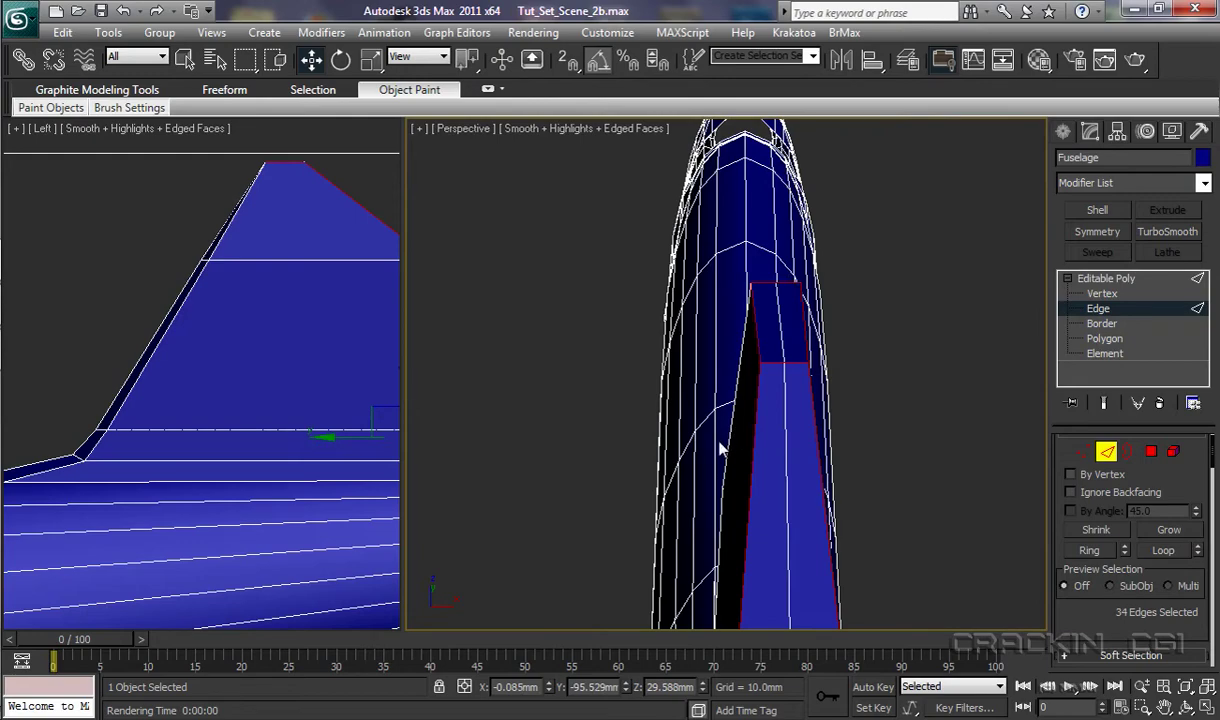
pyautogui.scroll(-4, 722, 450)
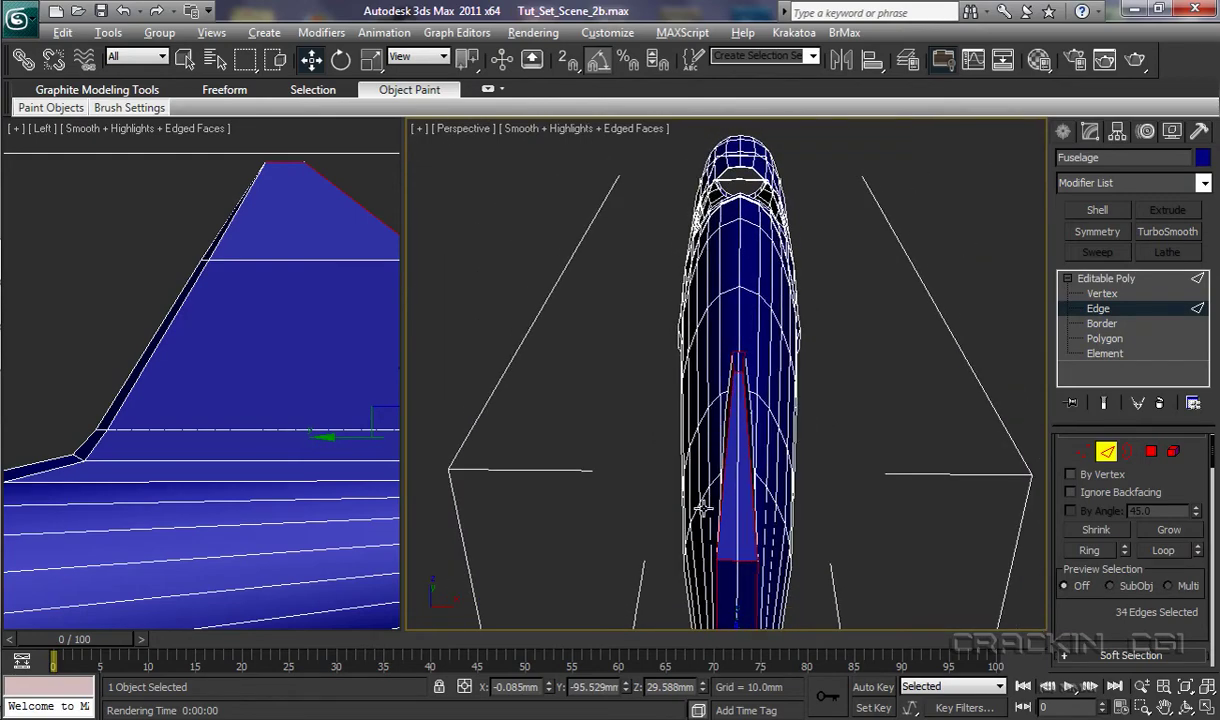
pyautogui.keyDown('alt'); pyautogui.moveTo(703, 509); pyautogui.dragTo(665, 381, button='middle'); pyautogui.keyUp('alt')
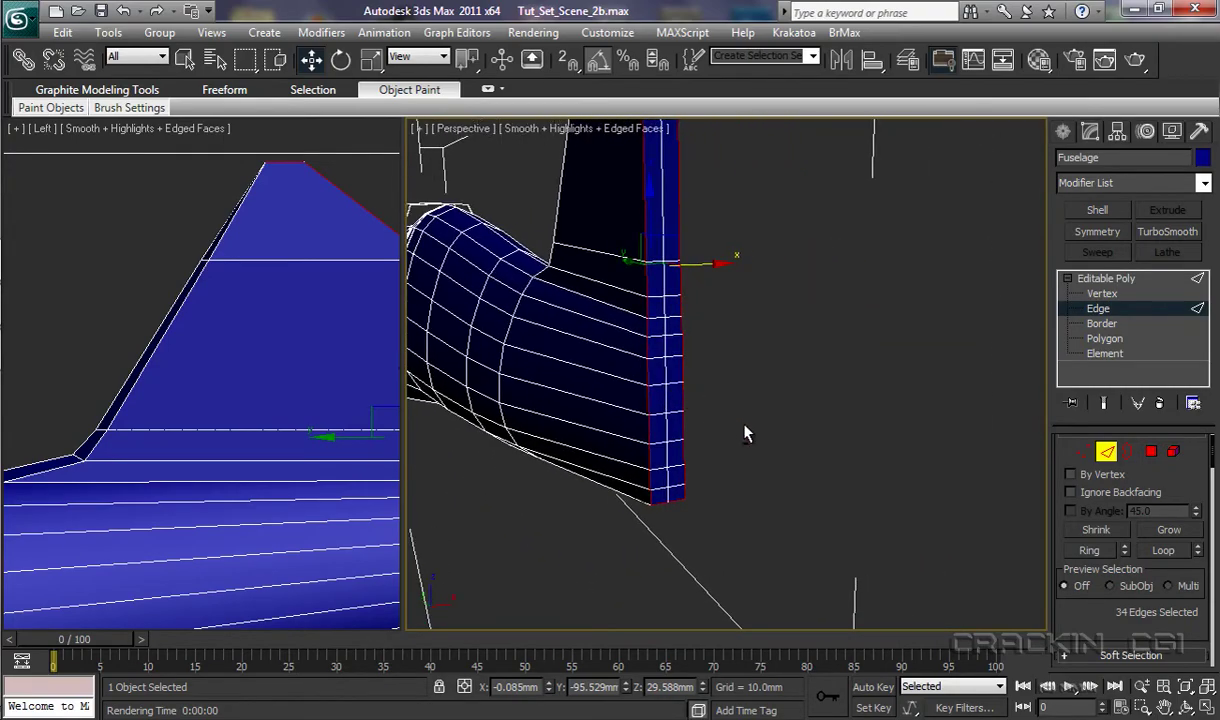
pyautogui.keyDown('alt'); pyautogui.moveTo(806, 455); pyautogui.dragTo(619, 511, button='middle'); pyautogui.keyUp('alt')
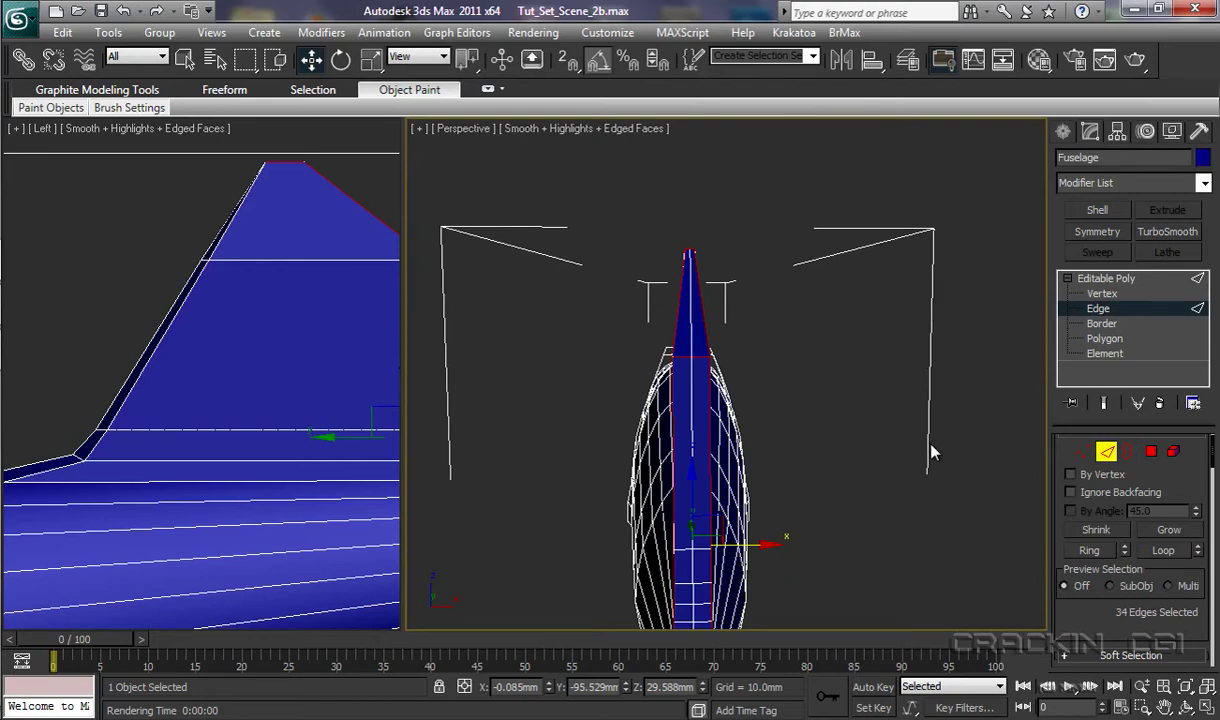
# Chamfer the selected border edges of the fuselage's rear face and fin tip by 0.03 mm with one segment.
pyautogui.keyDown('alt'); pyautogui.moveTo(822, 403); pyautogui.dragTo(789, 414, button='middle'); pyautogui.keyUp('alt')
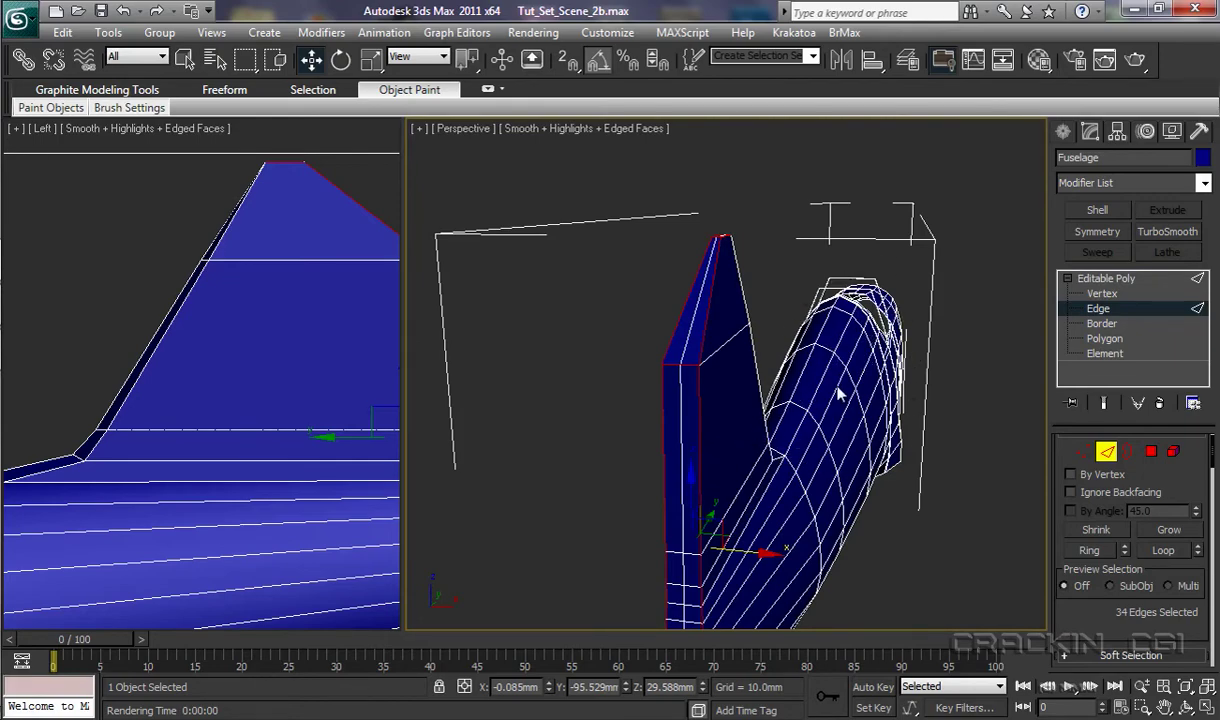
pyautogui.moveTo(755, 443)
pyautogui.mouseDown(button='middle')
pyautogui.moveTo(791, 397)
pyautogui.moveTo(770, 437)
pyautogui.mouseUp(button='middle')
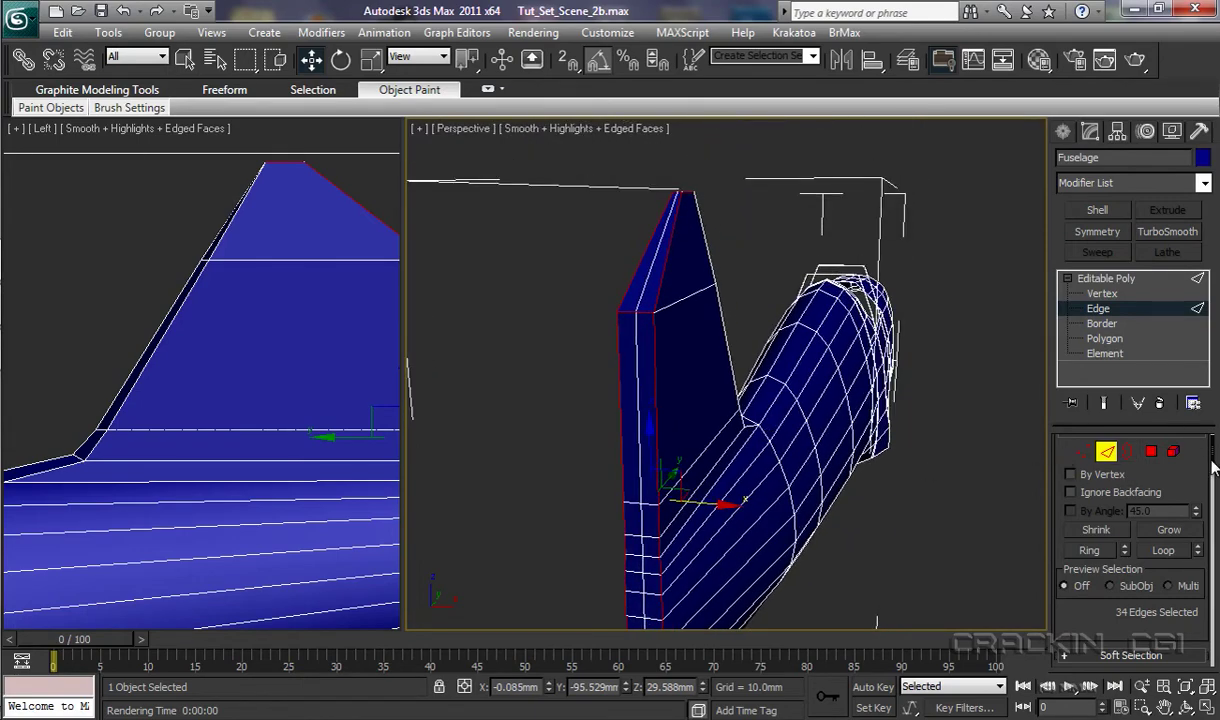
pyautogui.moveTo(1213, 462); pyautogui.dragTo(1213, 580)
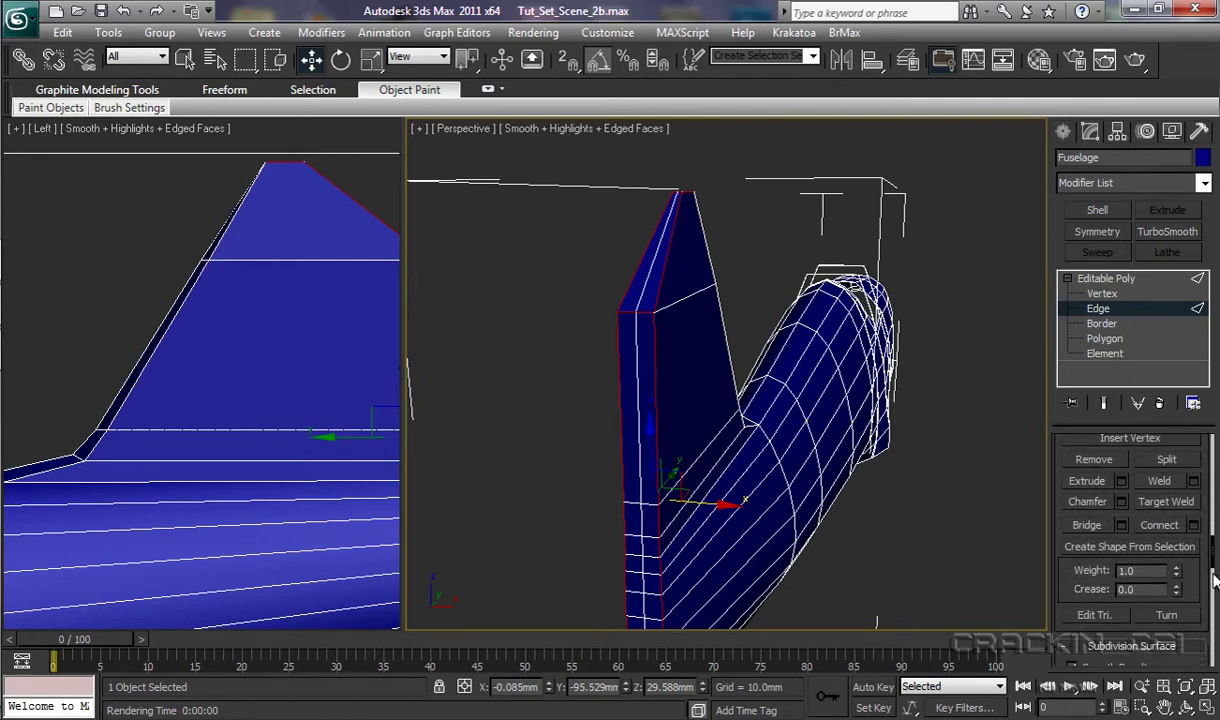
pyautogui.click(1122, 503)
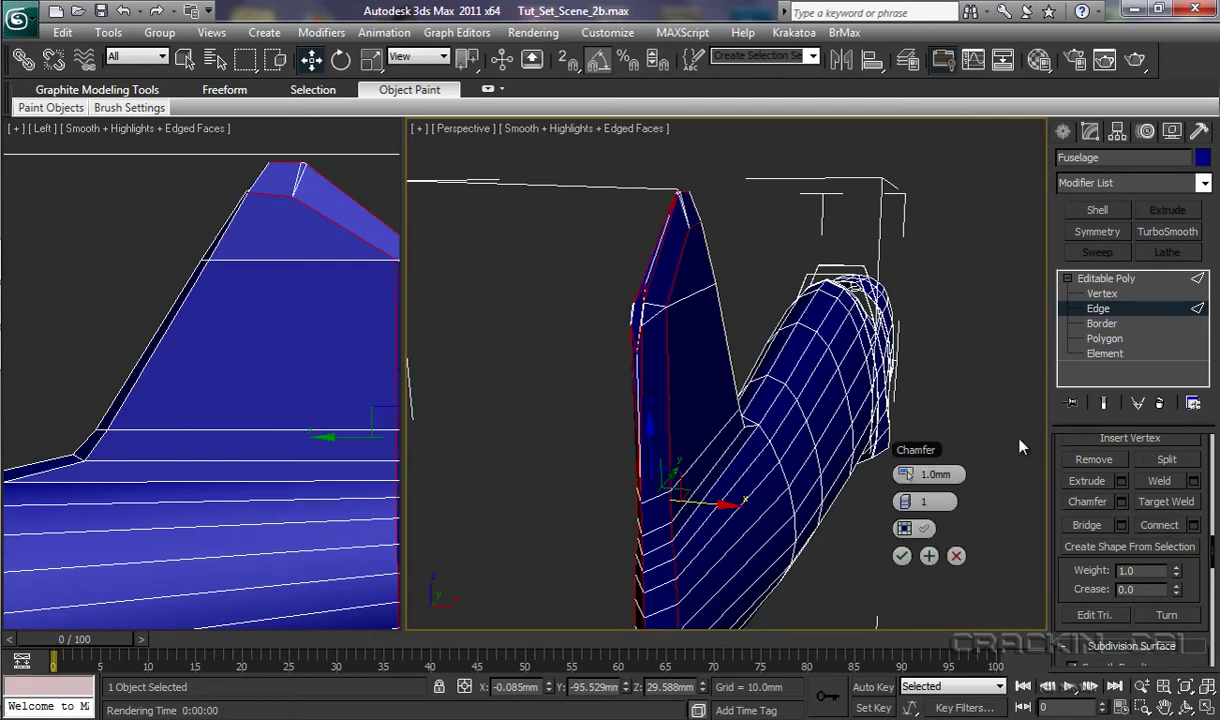
pyautogui.rightClick(905, 477)
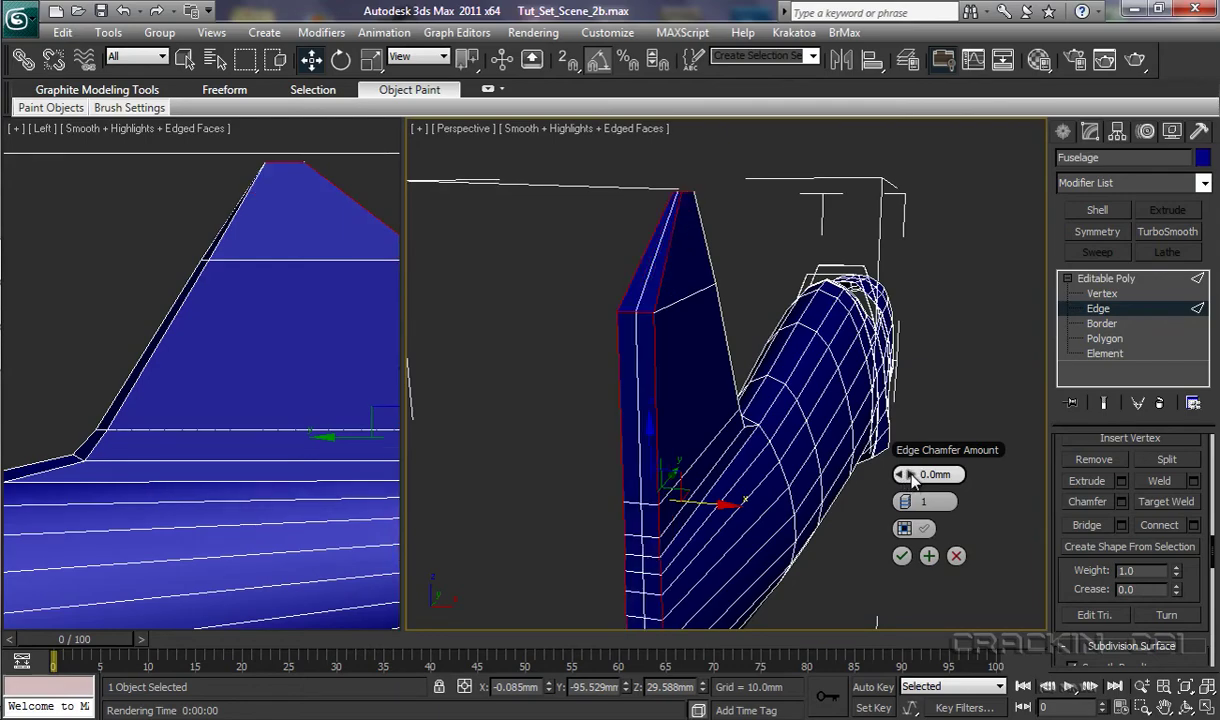
pyautogui.click(912, 480)
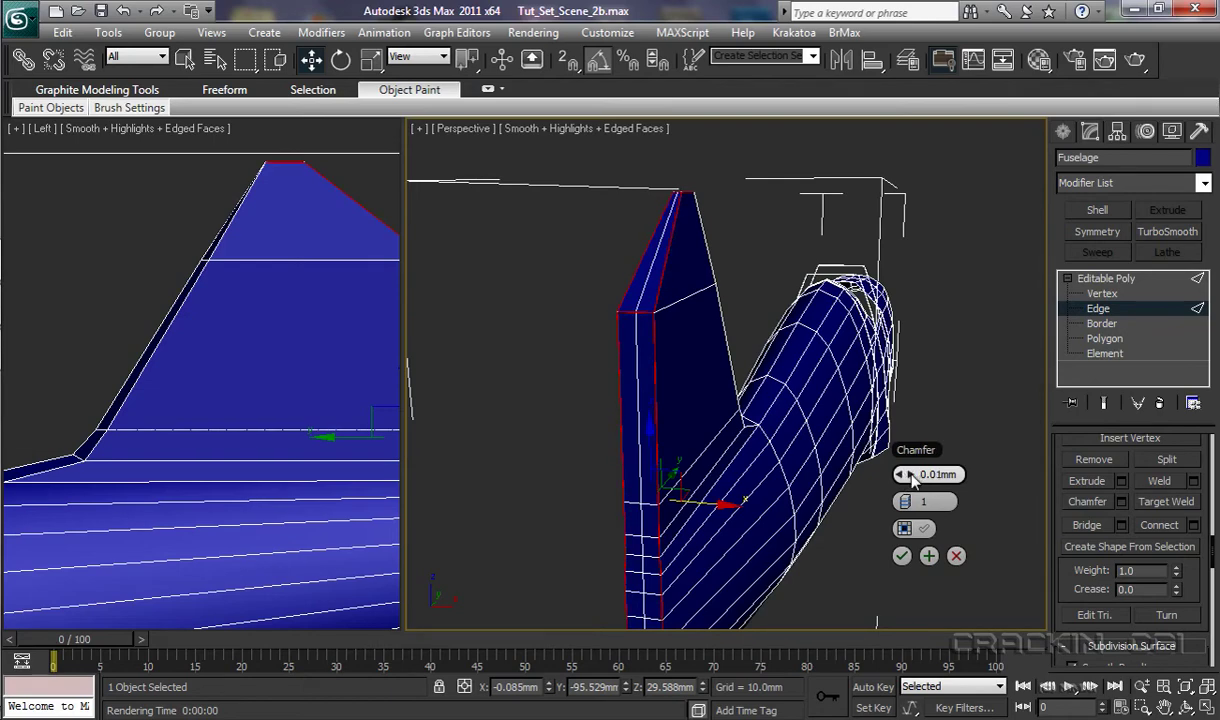
pyautogui.click(912, 478)
pyautogui.click(910, 476)
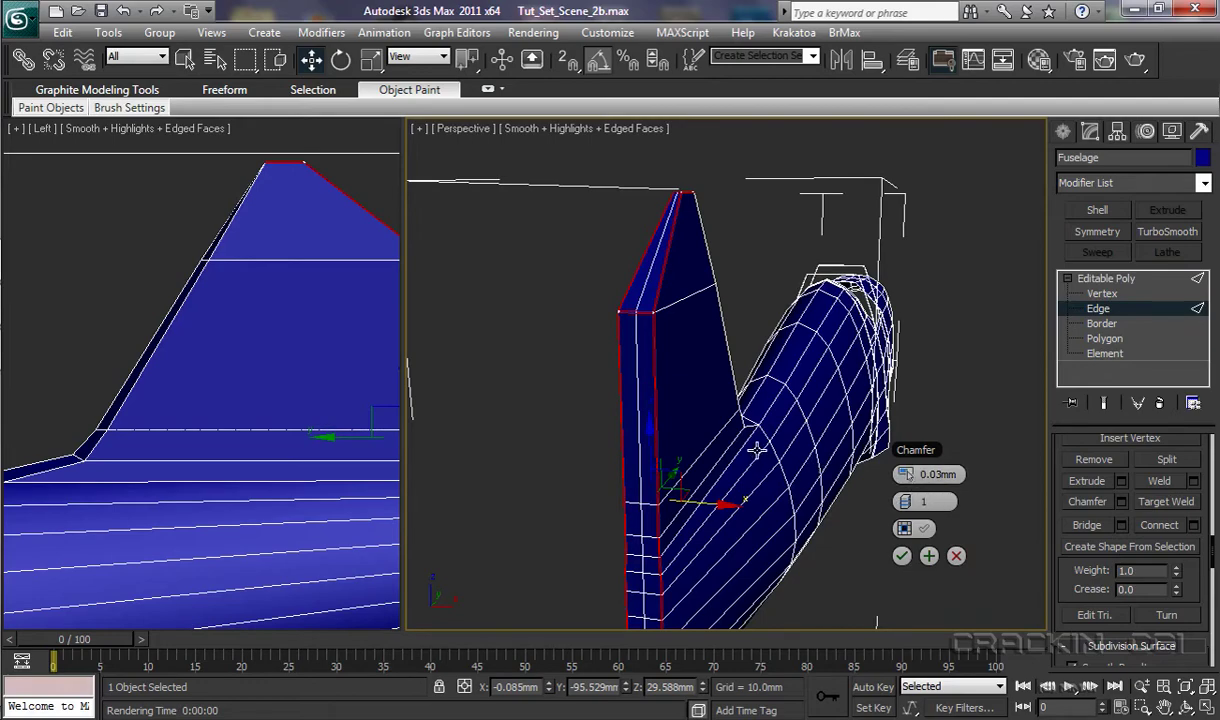
pyautogui.scroll(6, 741, 440)
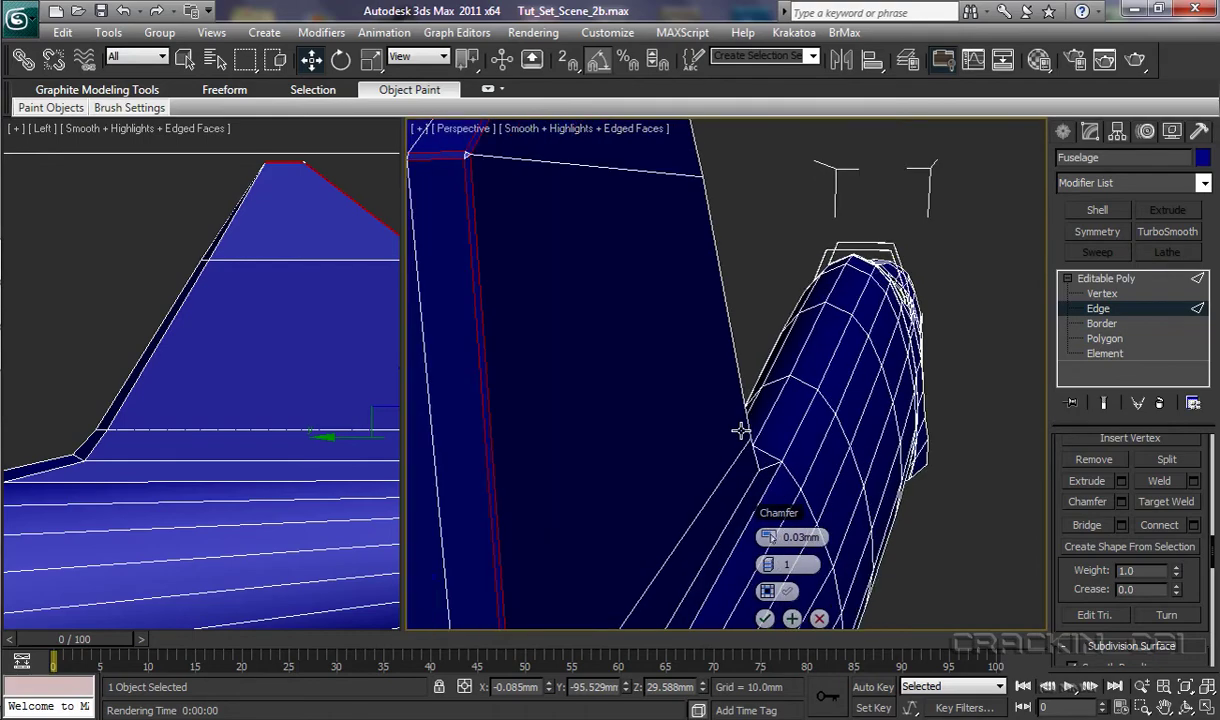
pyautogui.moveTo(741, 430); pyautogui.dragTo(633, 394, button='middle')
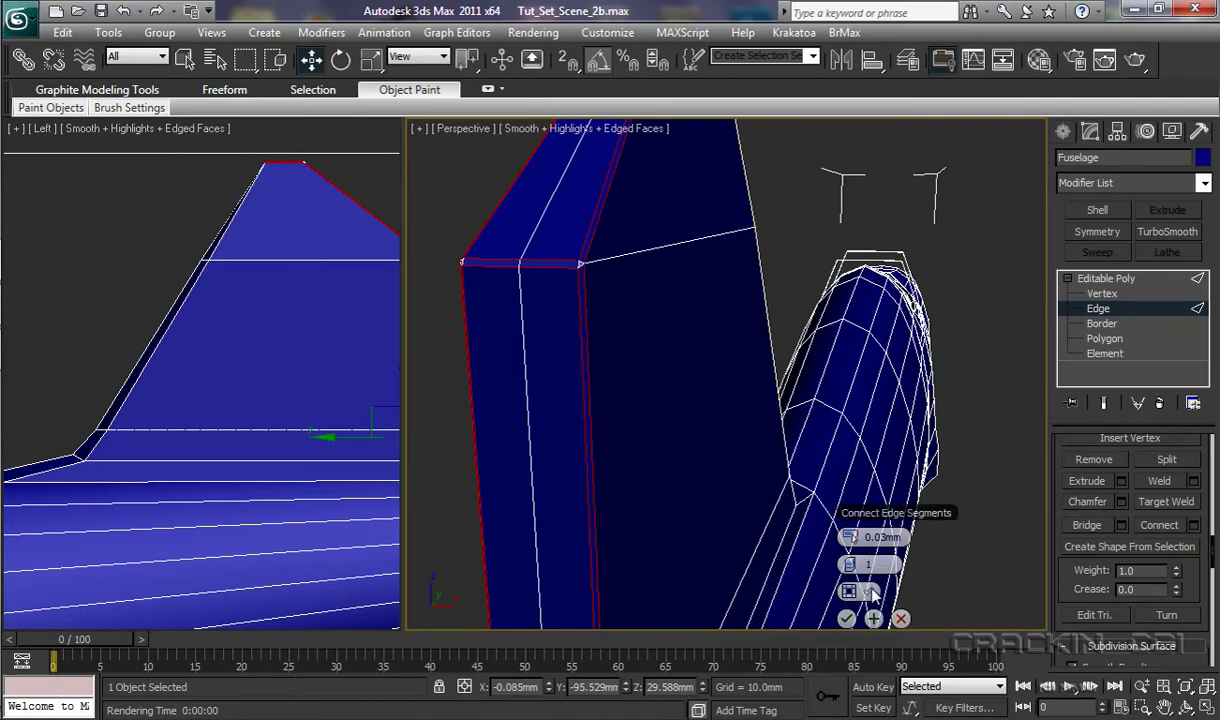
pyautogui.click(847, 620)
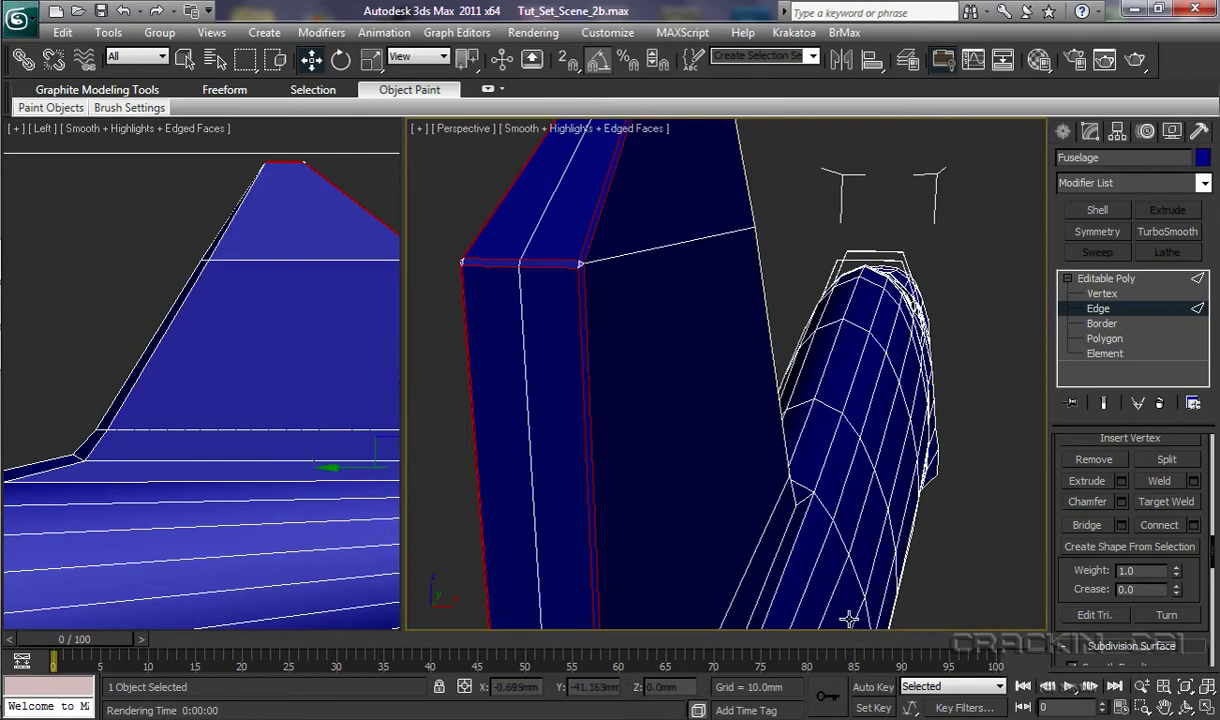
# Leave edge editing and apply a TurboSmooth modifier to the whole fuselage.
pyautogui.click(1107, 280)
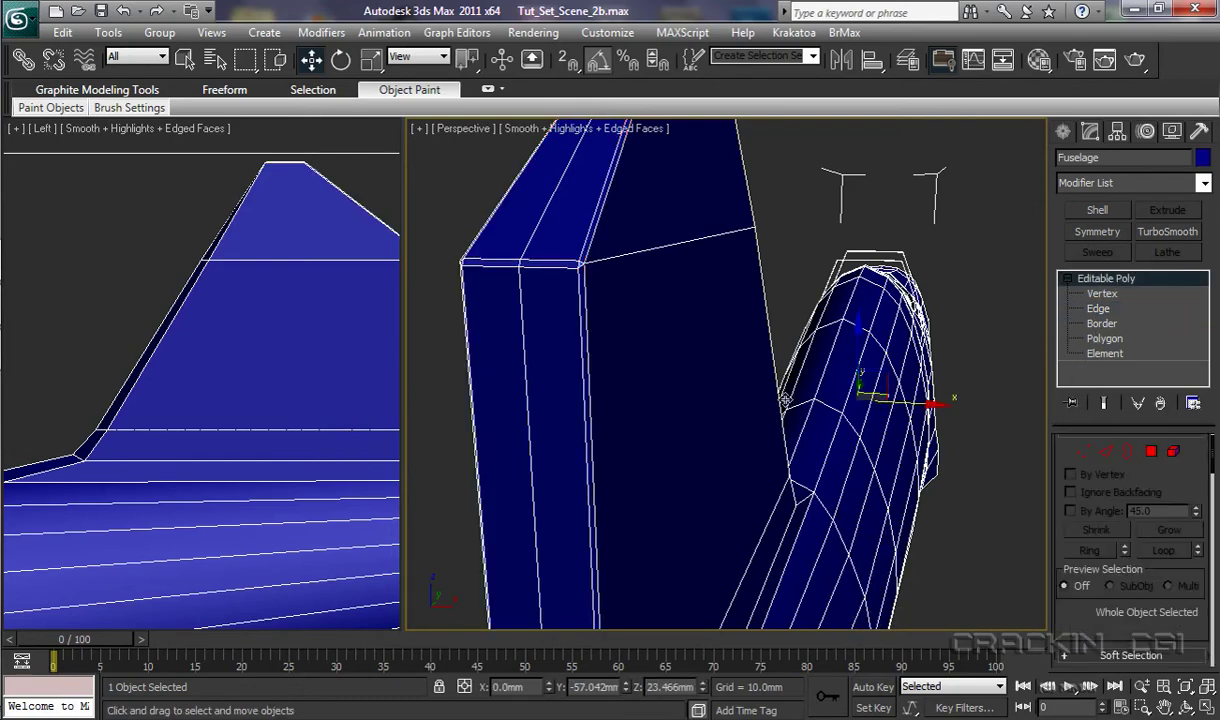
pyautogui.keyDown('alt'); pyautogui.moveTo(629, 407); pyautogui.dragTo(643, 404, button='middle'); pyautogui.keyUp('alt')
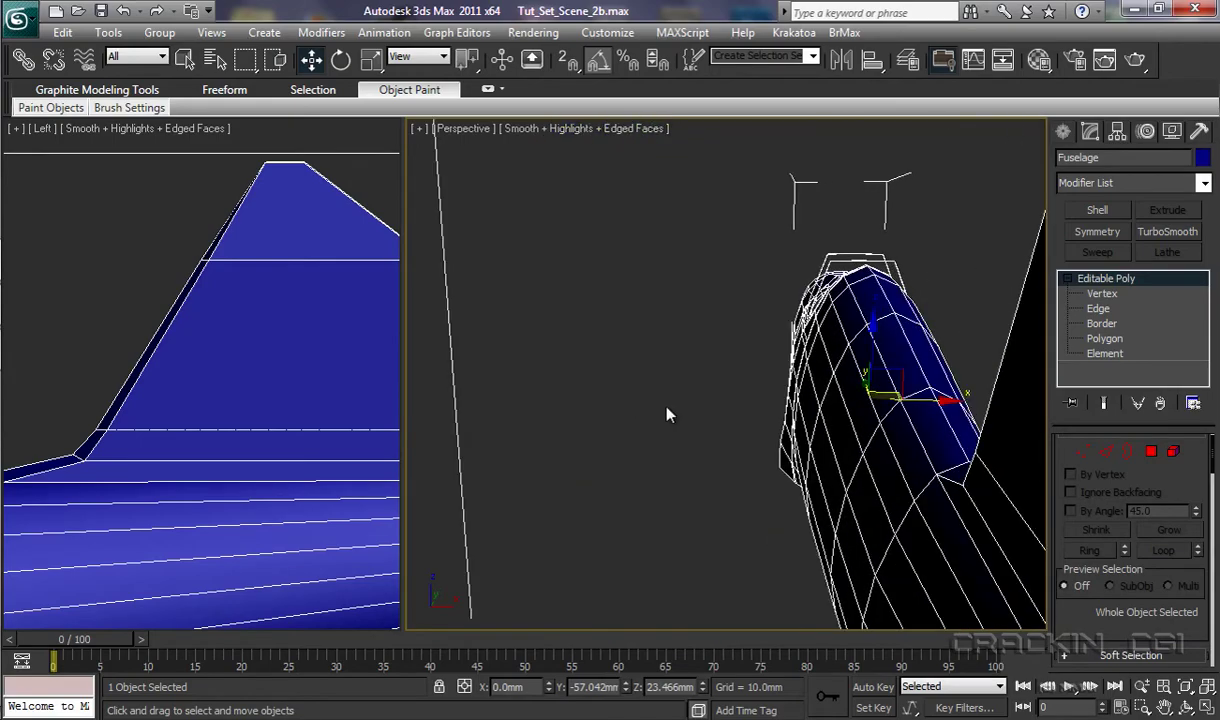
pyautogui.moveTo(730, 431)
pyautogui.keyDown('alt'); pyautogui.mouseDown(button='middle')
pyautogui.moveTo(730, 444)
pyautogui.moveTo(752, 433)
pyautogui.moveTo(899, 449)
pyautogui.moveTo(923, 428)
pyautogui.moveTo(426, 496)
pyautogui.moveTo(696, 431)
pyautogui.moveTo(820, 470)
pyautogui.moveTo(558, 512)
pyautogui.mouseUp(button='middle'); pyautogui.keyUp('alt')
pyautogui.scroll(8, 817, 498)
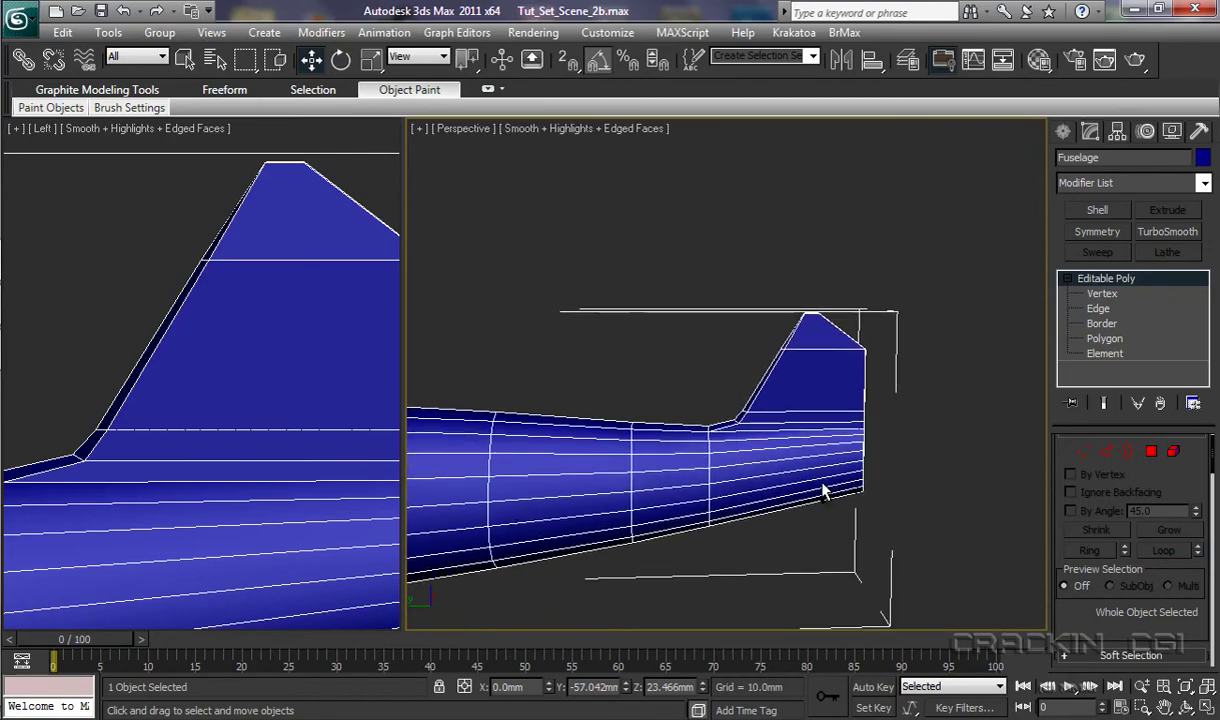
pyautogui.moveTo(852, 493); pyautogui.dragTo(783, 191, button='middle')
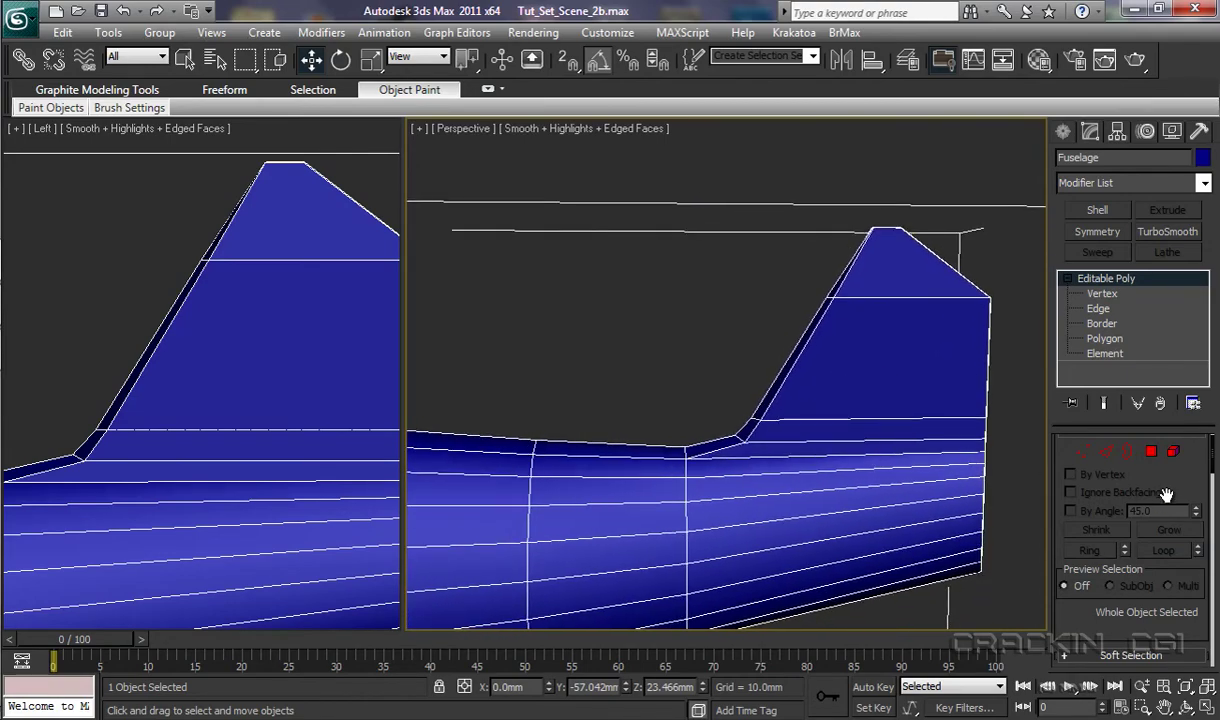
pyautogui.click(1167, 232)
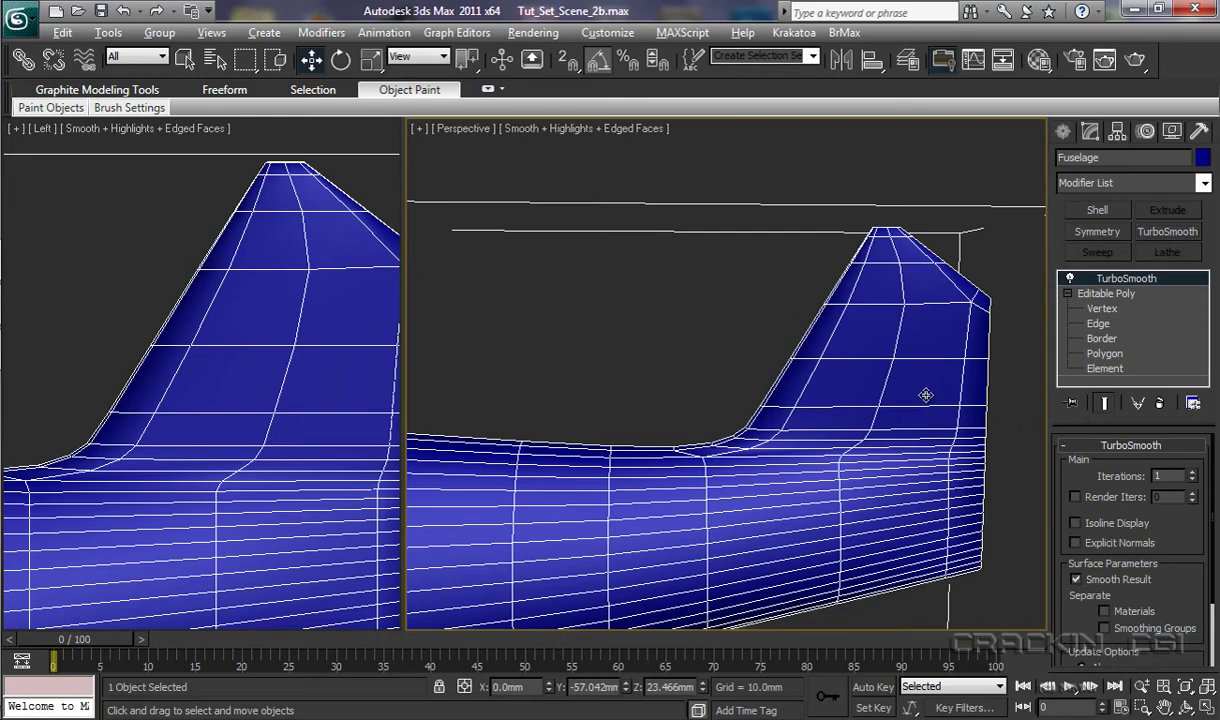
# Examine the smoothed mesh of the tail fin and the fuselage's rear from both sides.
pyautogui.scroll(2, 900, 400)
pyautogui.scroll(2, 900, 401)
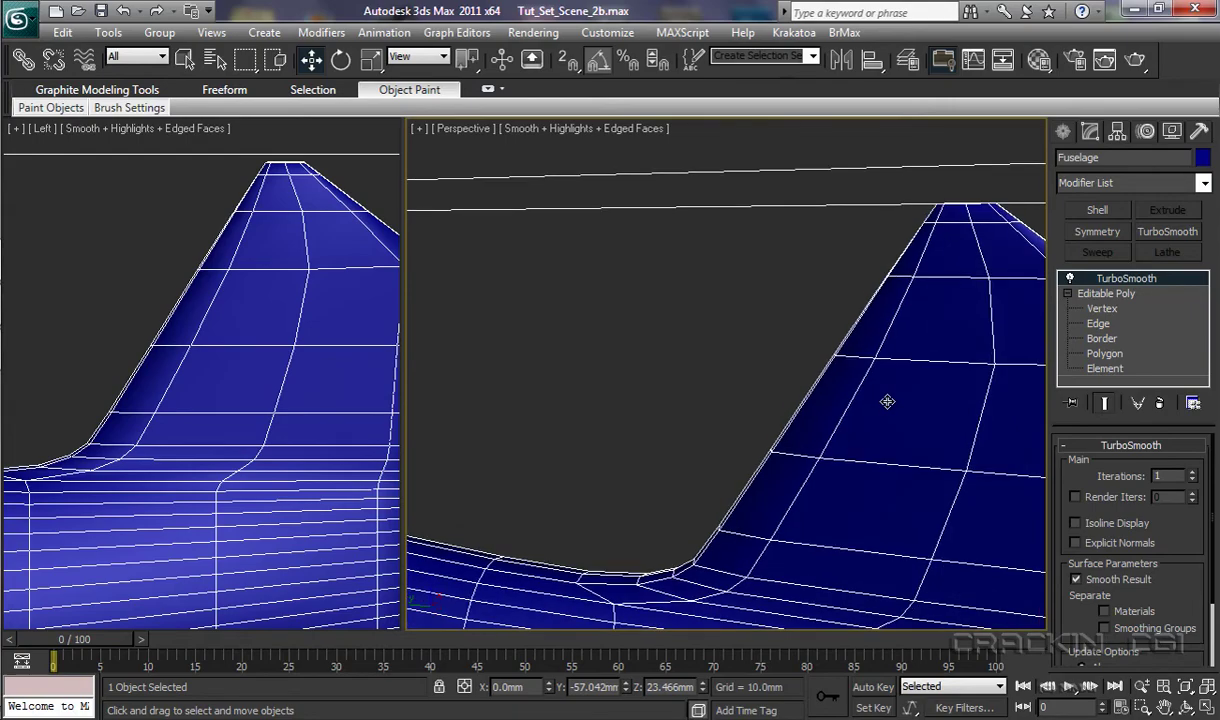
pyautogui.scroll(-4, 887, 405)
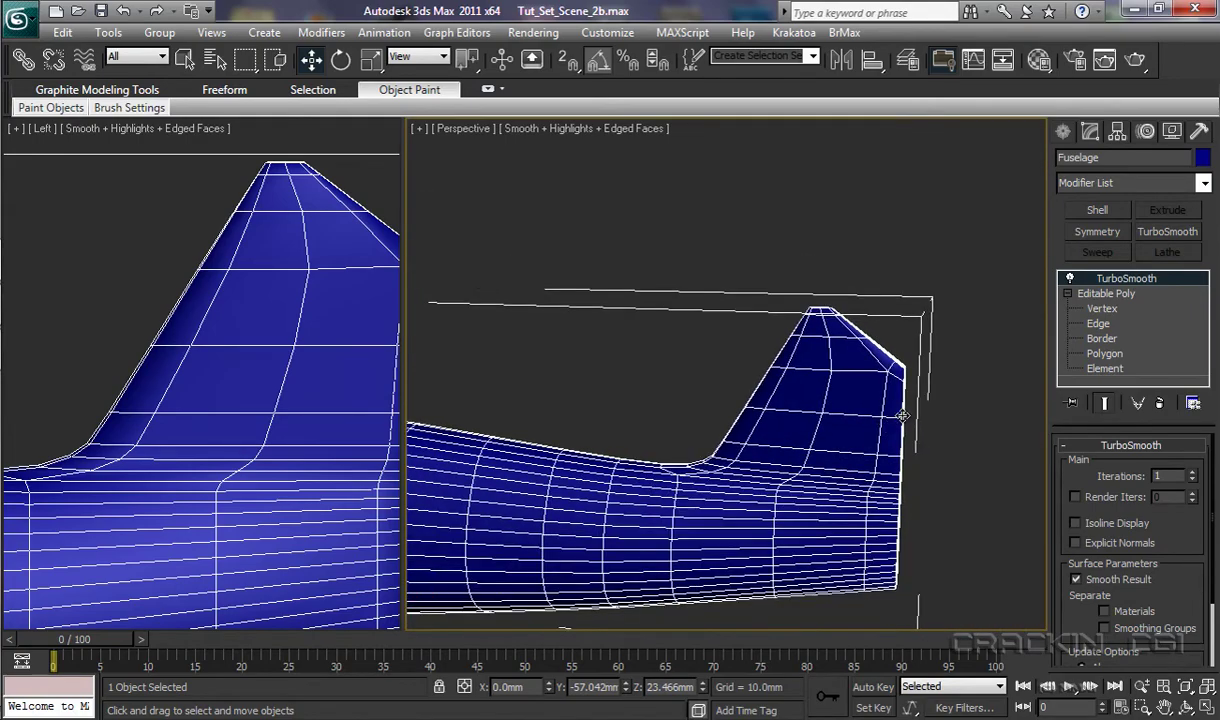
pyautogui.scroll(-1, 890, 418)
pyautogui.keyDown('alt'); pyautogui.moveTo(893, 420); pyautogui.dragTo(863, 389, button='middle'); pyautogui.keyUp('alt')
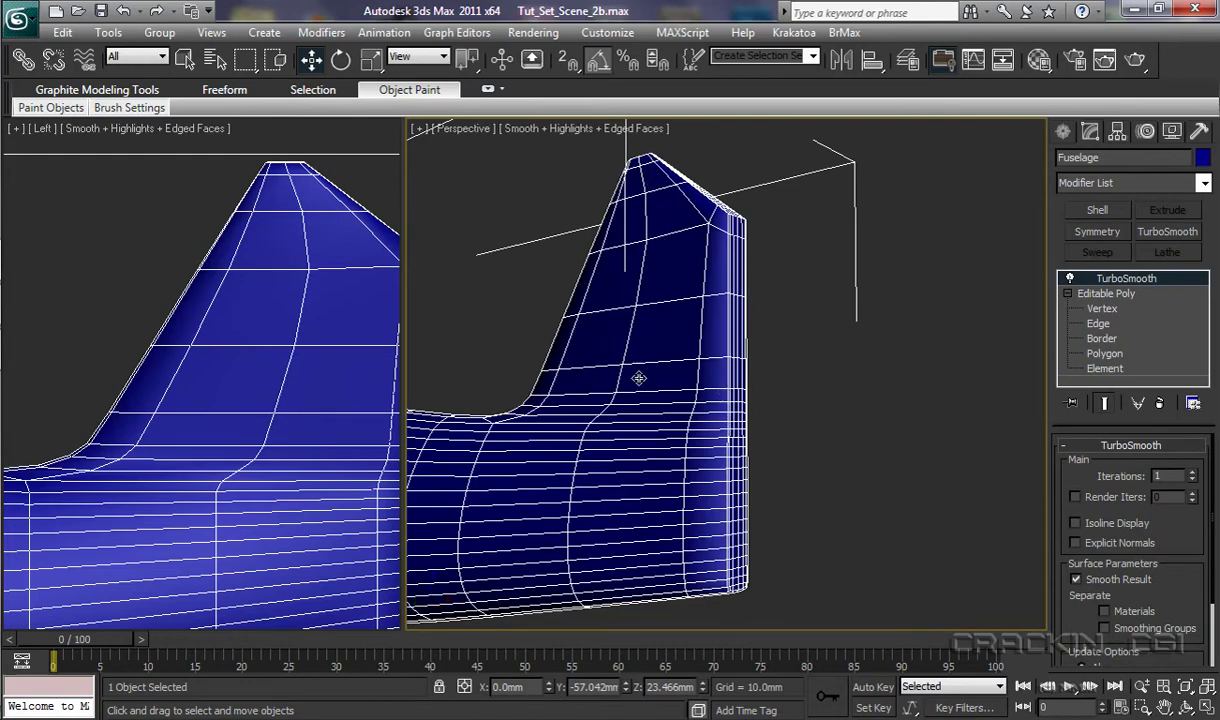
pyautogui.keyDown('alt'); pyautogui.moveTo(678, 398); pyautogui.dragTo(752, 442, button='middle'); pyautogui.keyUp('alt')
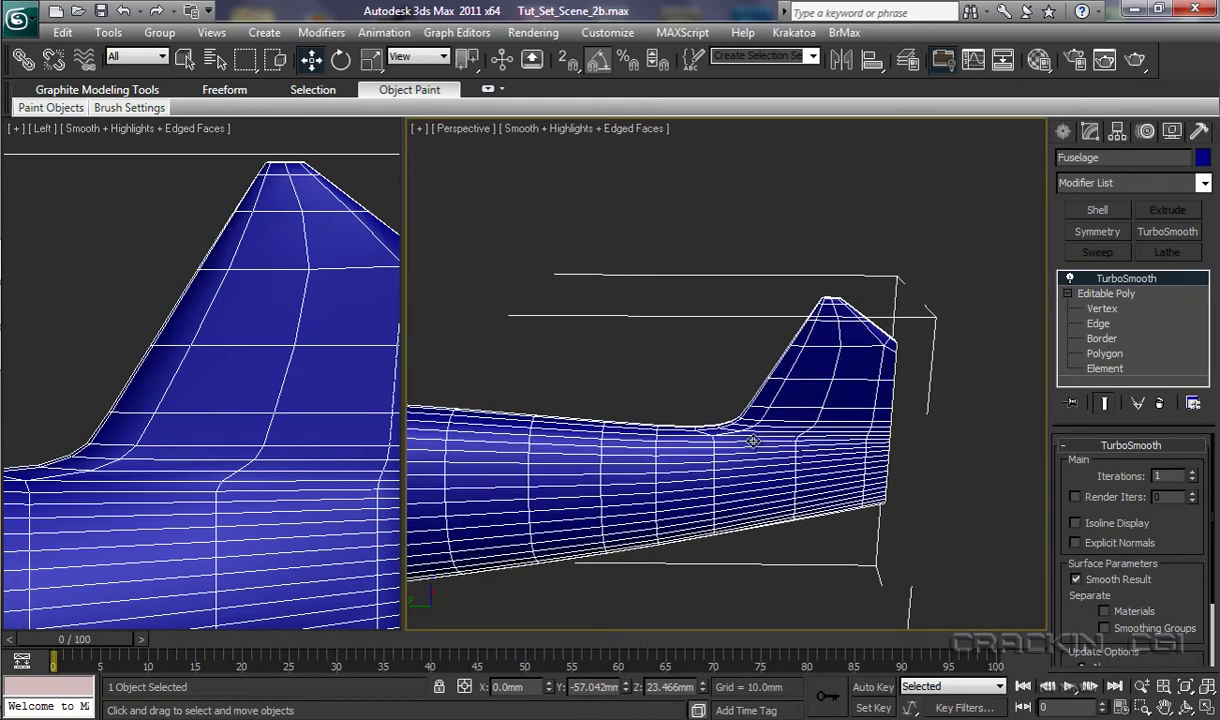
# Turn off edged faces in the perspective view and inspect the smooth shading from the tail fin to the nose.
pyautogui.press('F4')
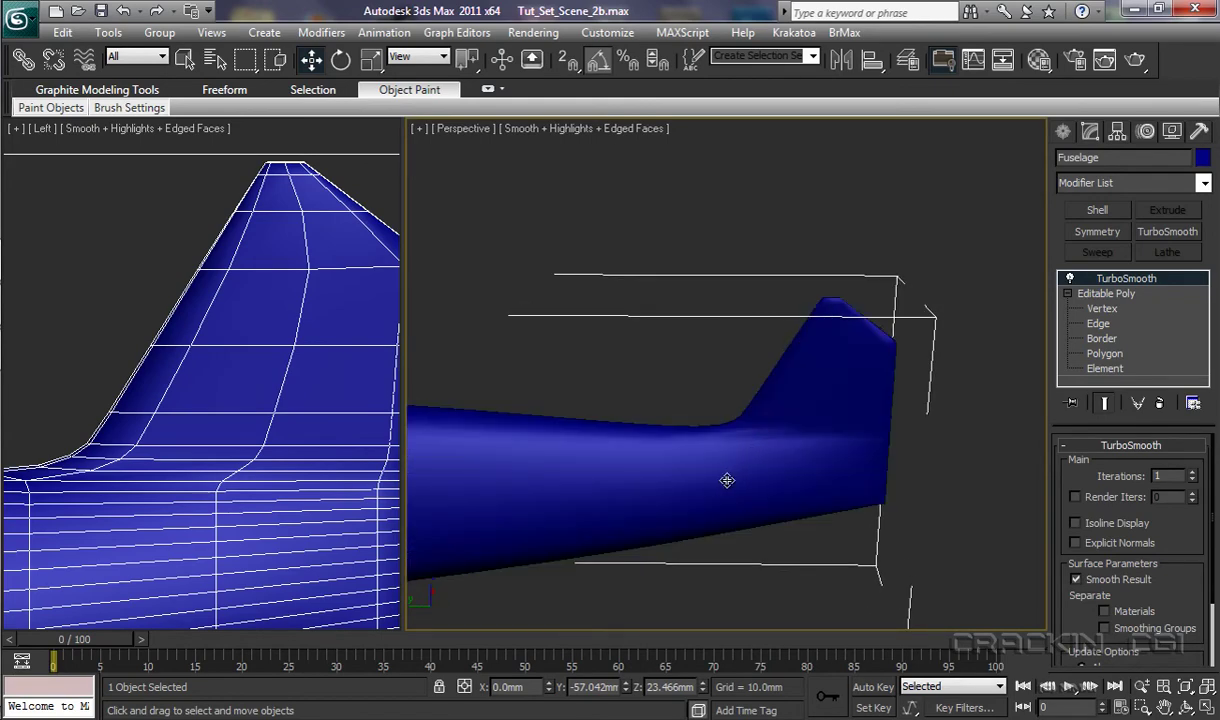
pyautogui.moveTo(740, 479); pyautogui.dragTo(937, 264, button='middle')
pyautogui.scroll(6, 905, 340)
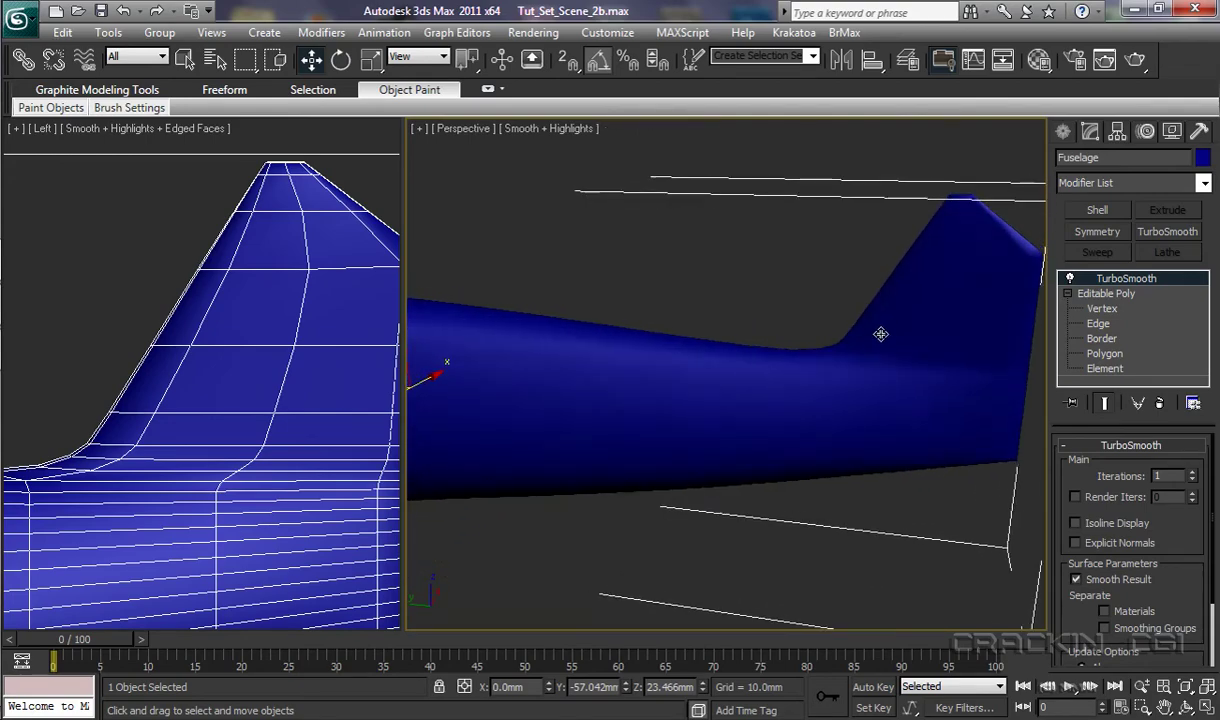
pyautogui.moveTo(875, 321)
pyautogui.keyDown('alt'); pyautogui.mouseDown(button='middle')
pyautogui.moveTo(858, 348)
pyautogui.moveTo(858, 324)
pyautogui.mouseUp(button='middle'); pyautogui.keyUp('alt')
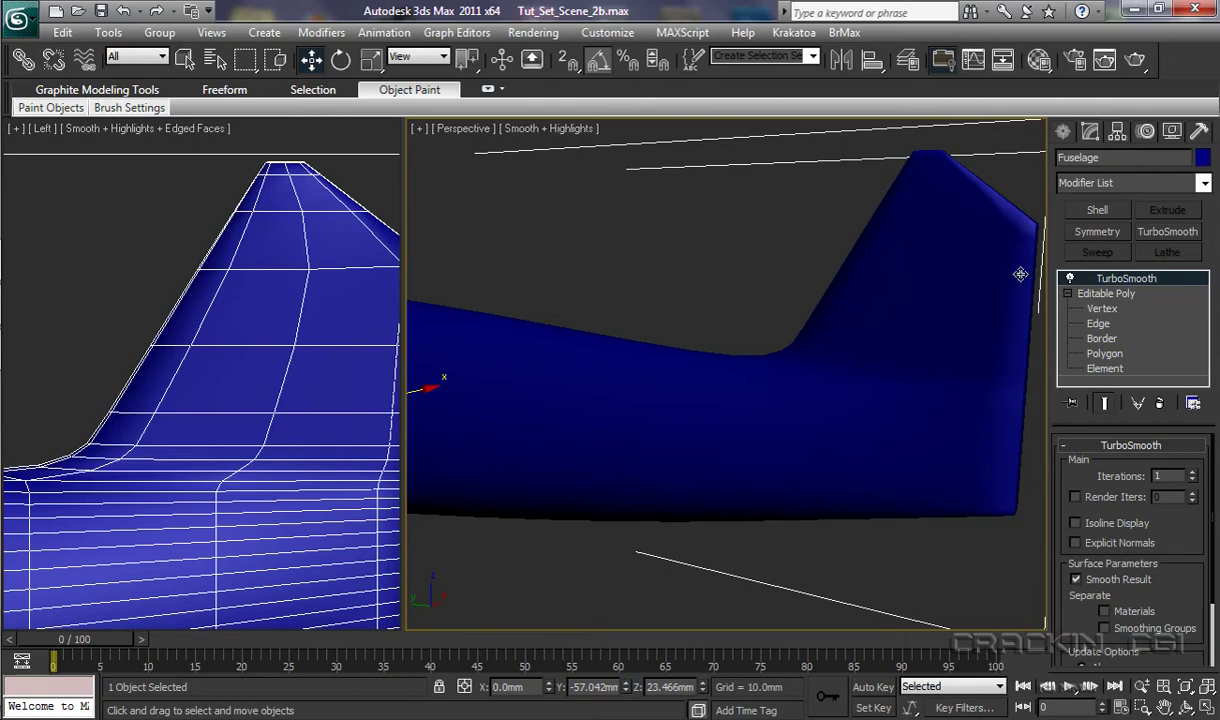
pyautogui.keyDown('alt'); pyautogui.moveTo(918, 309); pyautogui.dragTo(1033, 321, button='middle'); pyautogui.keyUp('alt')
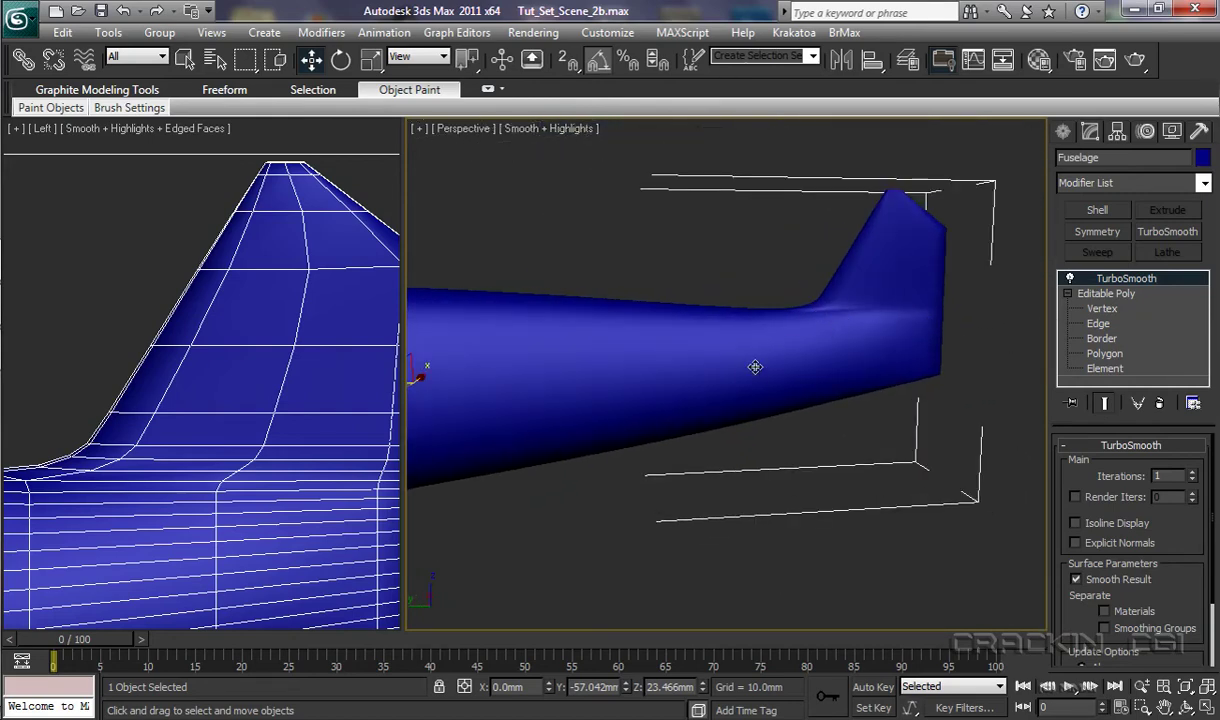
pyautogui.keyDown('alt'); pyautogui.moveTo(621, 403); pyautogui.dragTo(722, 407, button='middle'); pyautogui.keyUp('alt')
pyautogui.moveTo(563, 407)
pyautogui.mouseDown(button='middle')
pyautogui.moveTo(722, 400)
pyautogui.moveTo(1045, 340)
pyautogui.moveTo(653, 387)
pyautogui.moveTo(940, 311)
pyautogui.moveTo(762, 362)
pyautogui.moveTo(798, 428)
pyautogui.moveTo(820, 340)
pyautogui.moveTo(798, 335)
pyautogui.moveTo(716, 375)
pyautogui.moveTo(730, 363)
pyautogui.moveTo(805, 366)
pyautogui.mouseUp(button='middle')
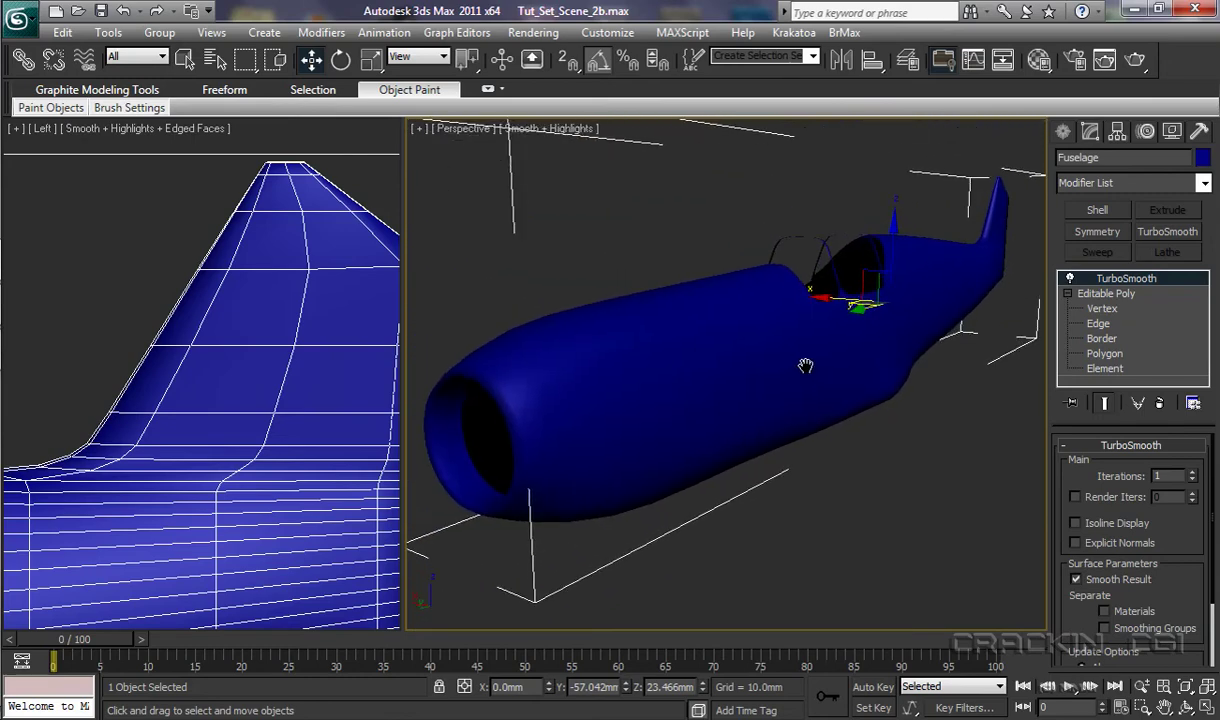
# Set the render output size to HDTV (video) at 1920x1080, render the perspective view, and close the render windows.
pyautogui.click(1076, 62)
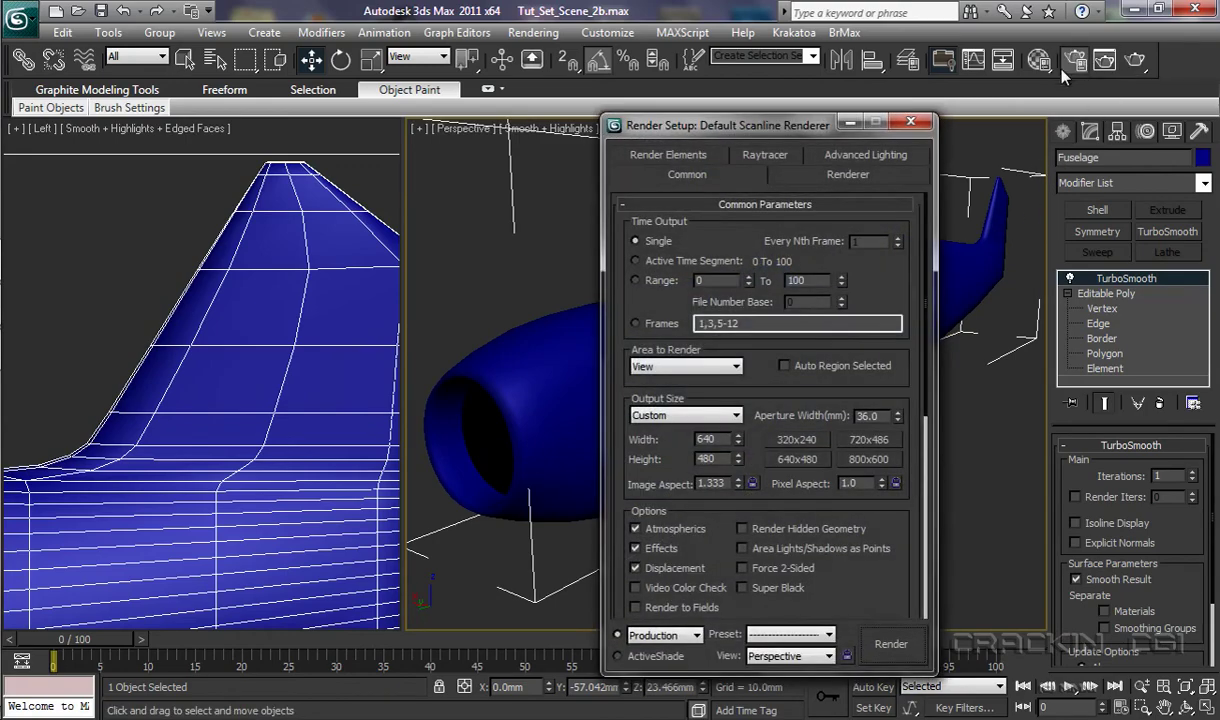
pyautogui.moveTo(782, 133); pyautogui.dragTo(710, 21)
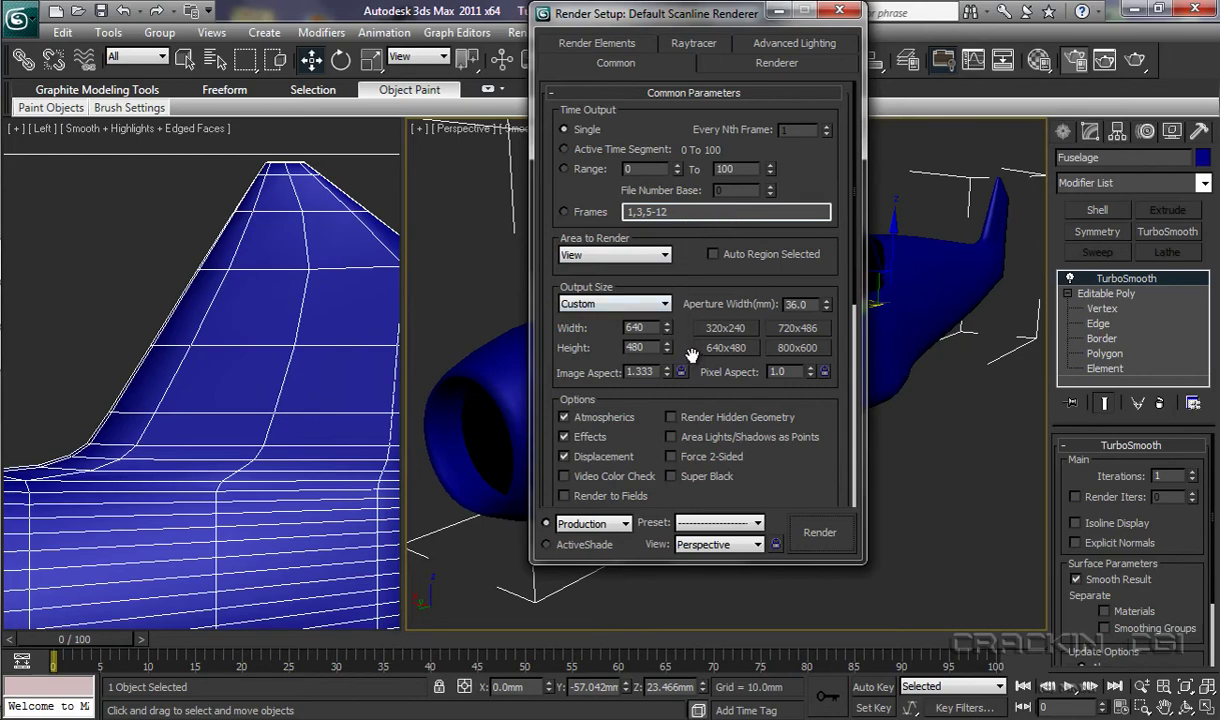
pyautogui.click(665, 305)
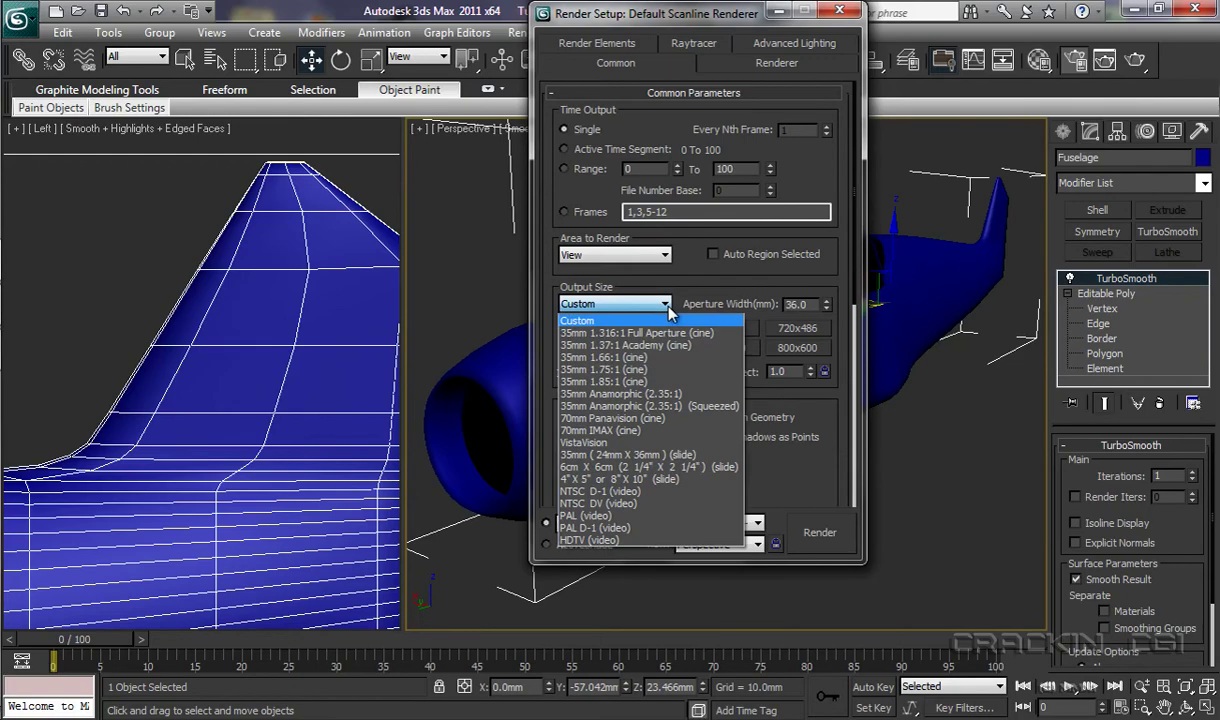
pyautogui.click(620, 541)
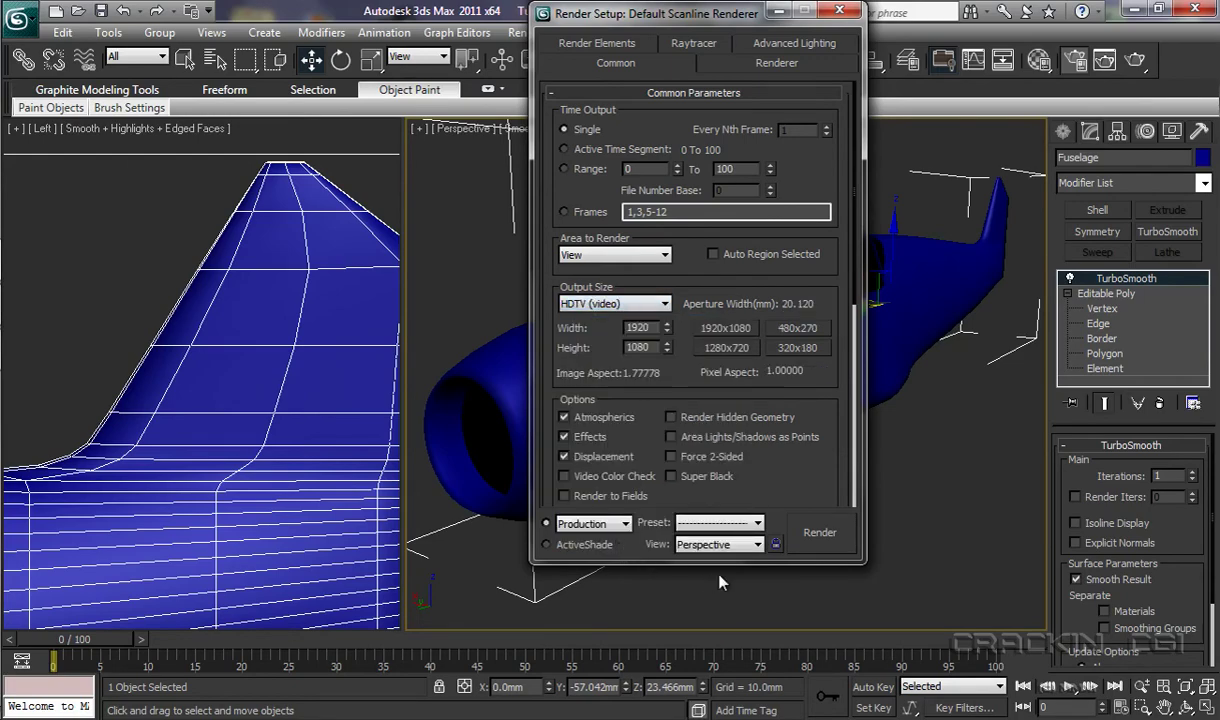
pyautogui.click(828, 541)
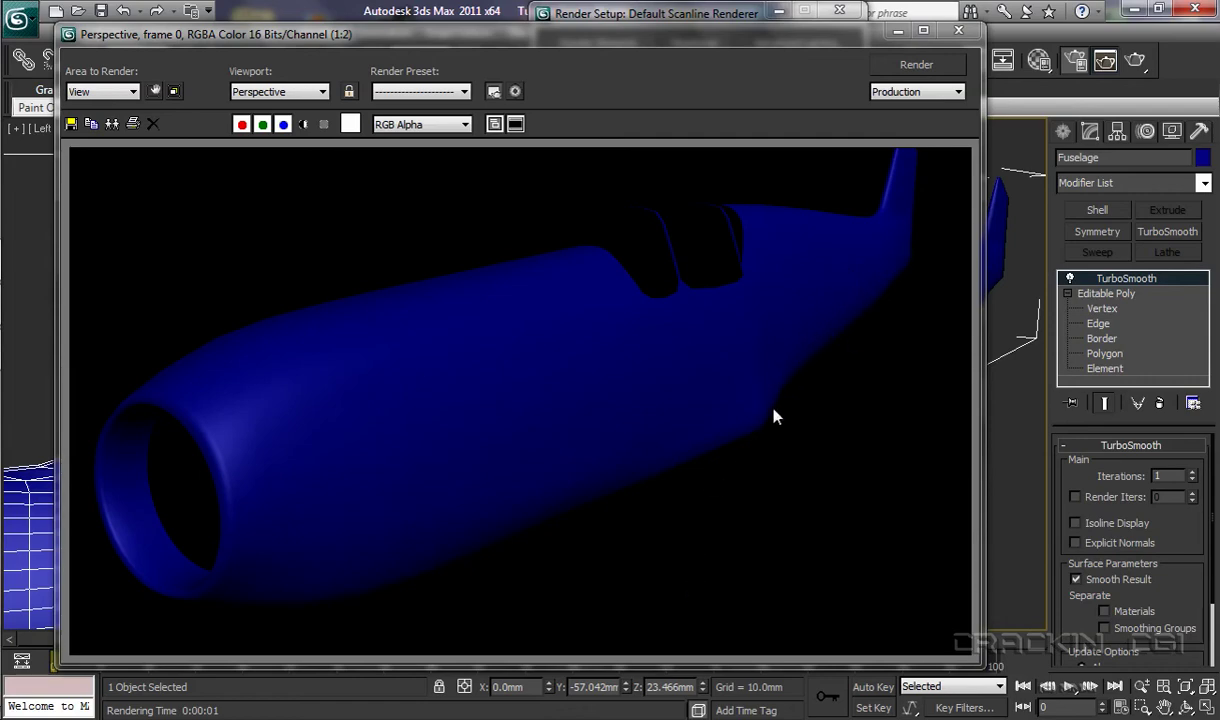
pyautogui.click(958, 33)
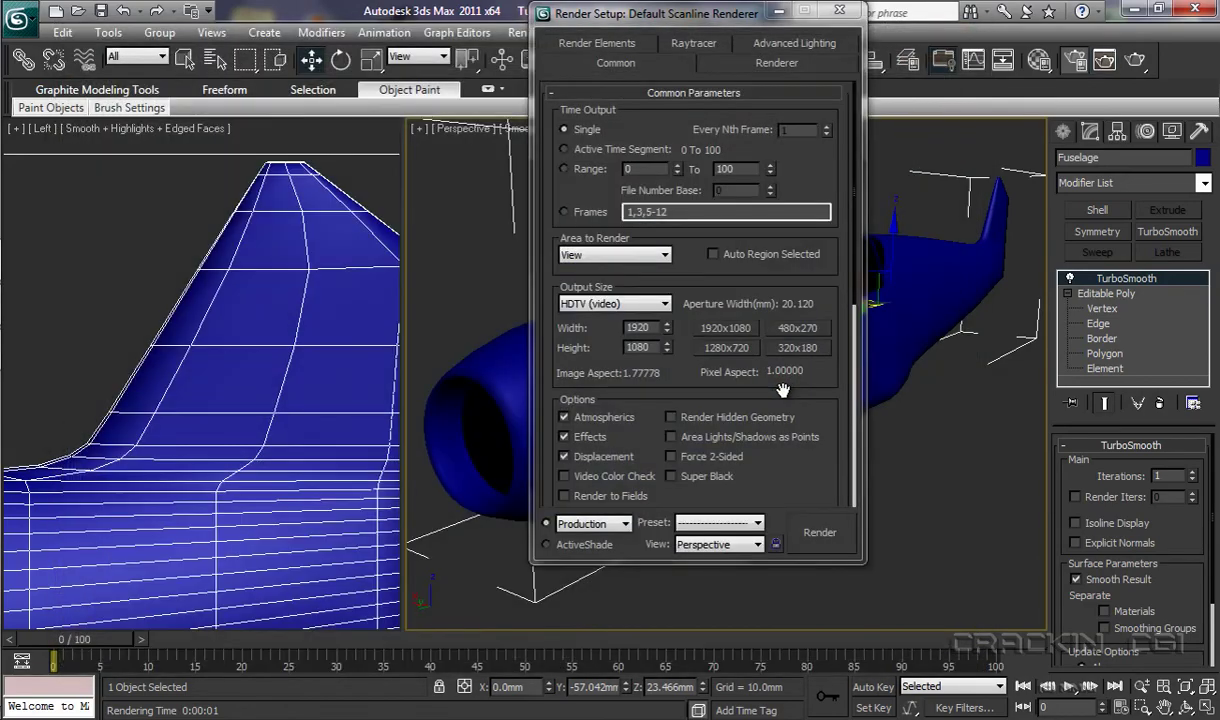
pyautogui.click(839, 10)
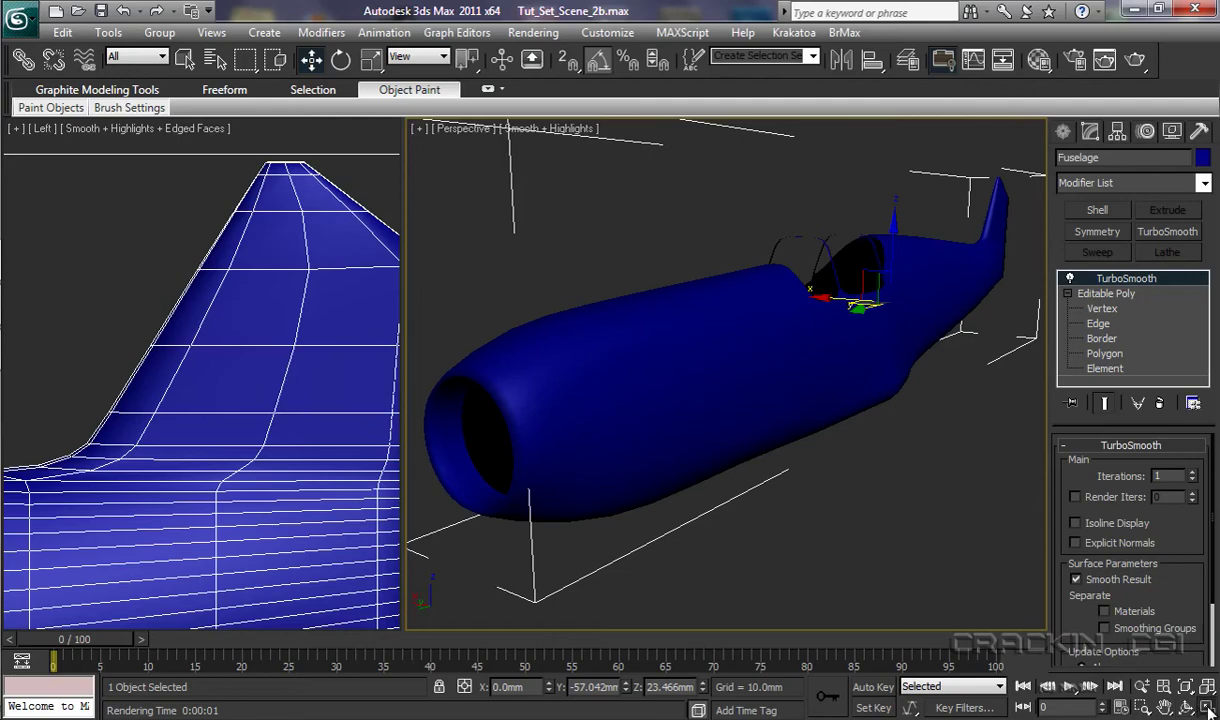
# Maximize the perspective view and unhide the Ref_Material and Frame_Helpers layers around the fuselage.
pyautogui.hotkey('alt', 'w')
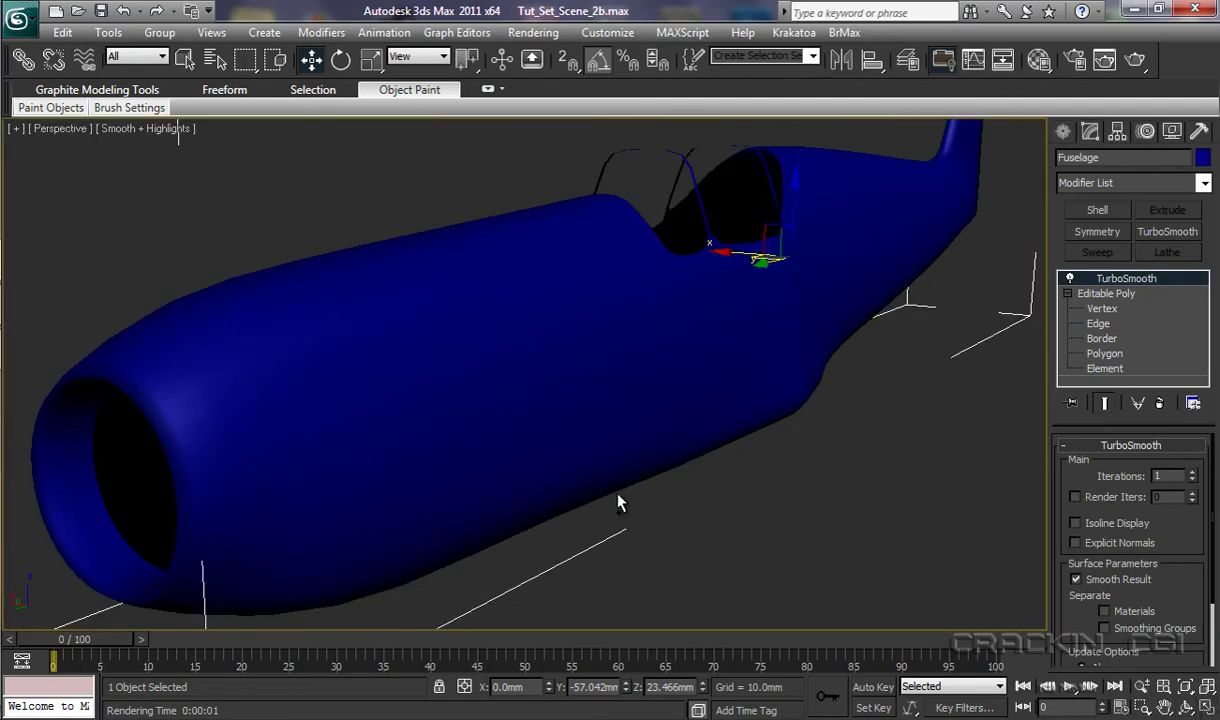
pyautogui.scroll(-5, 622, 500)
pyautogui.moveTo(637, 405)
pyautogui.keyDown('alt'); pyautogui.mouseDown(button='middle')
pyautogui.moveTo(613, 384)
pyautogui.moveTo(583, 384)
pyautogui.moveTo(555, 408)
pyautogui.moveTo(539, 461)
pyautogui.moveTo(613, 403)
pyautogui.moveTo(696, 393)
pyautogui.moveTo(636, 395)
pyautogui.moveTo(621, 414)
pyautogui.mouseUp(button='middle'); pyautogui.keyUp('alt')
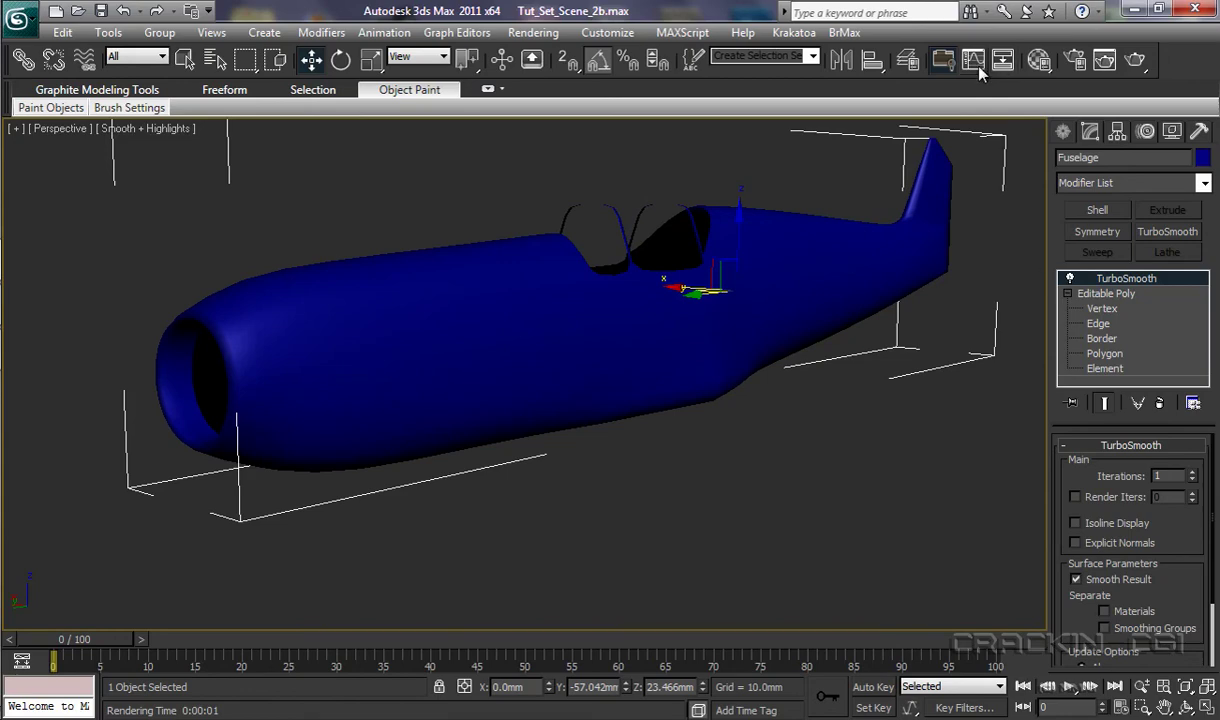
pyautogui.click(909, 62)
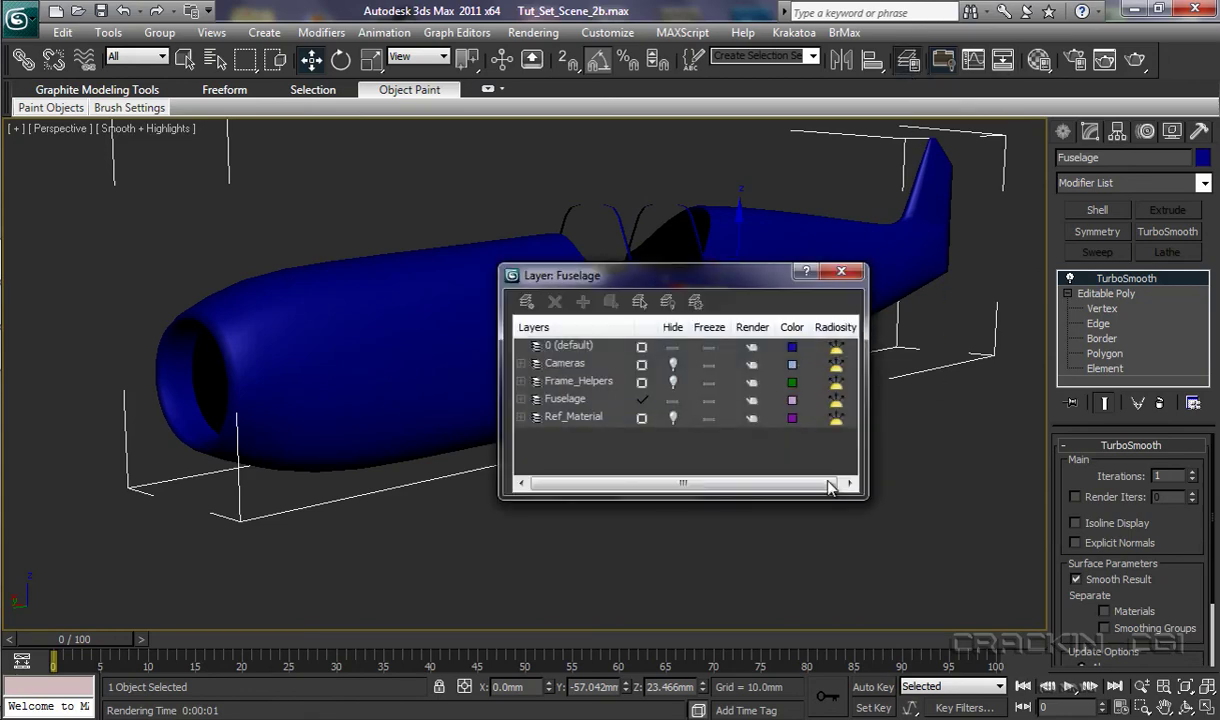
pyautogui.click(673, 418)
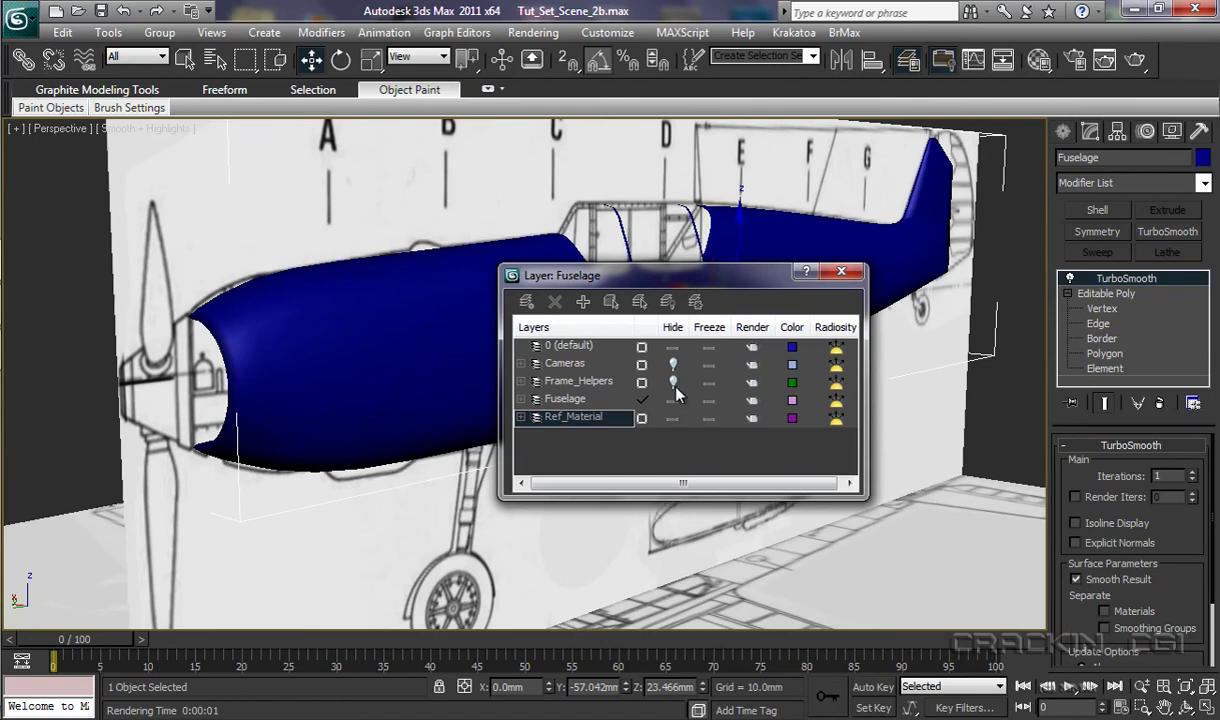
pyautogui.click(673, 385)
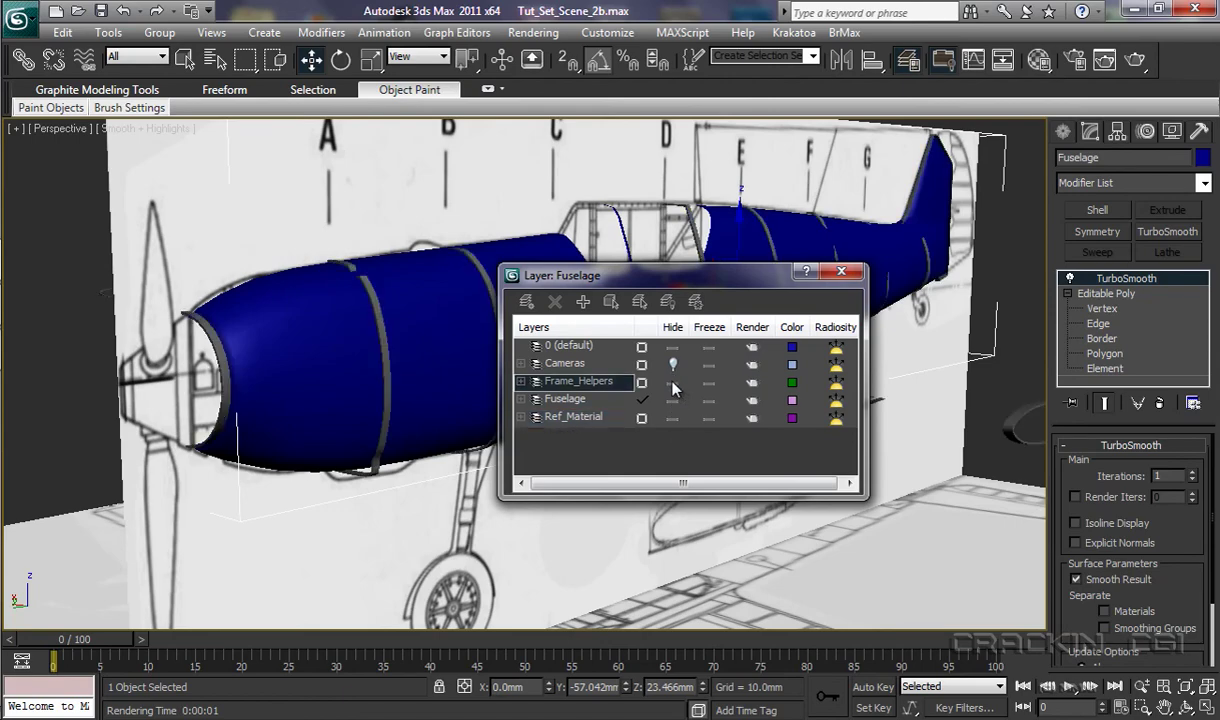
pyautogui.moveTo(684, 272); pyautogui.dragTo(289, 302)
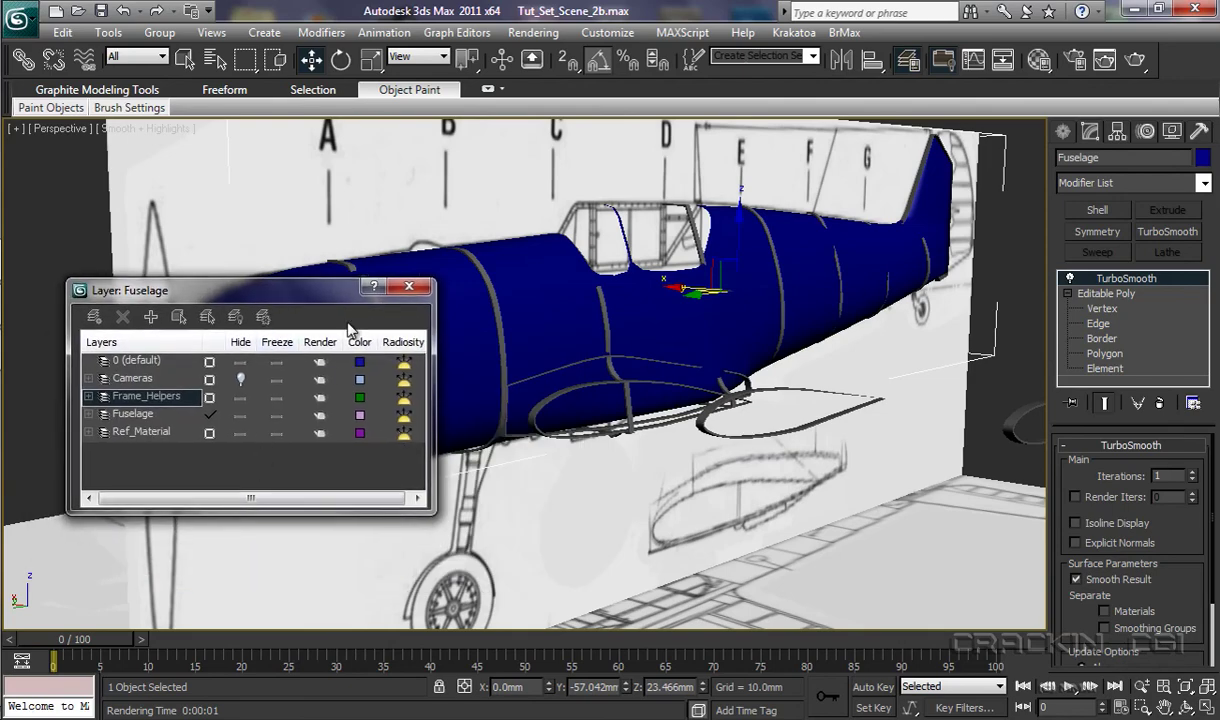
pyautogui.click(409, 286)
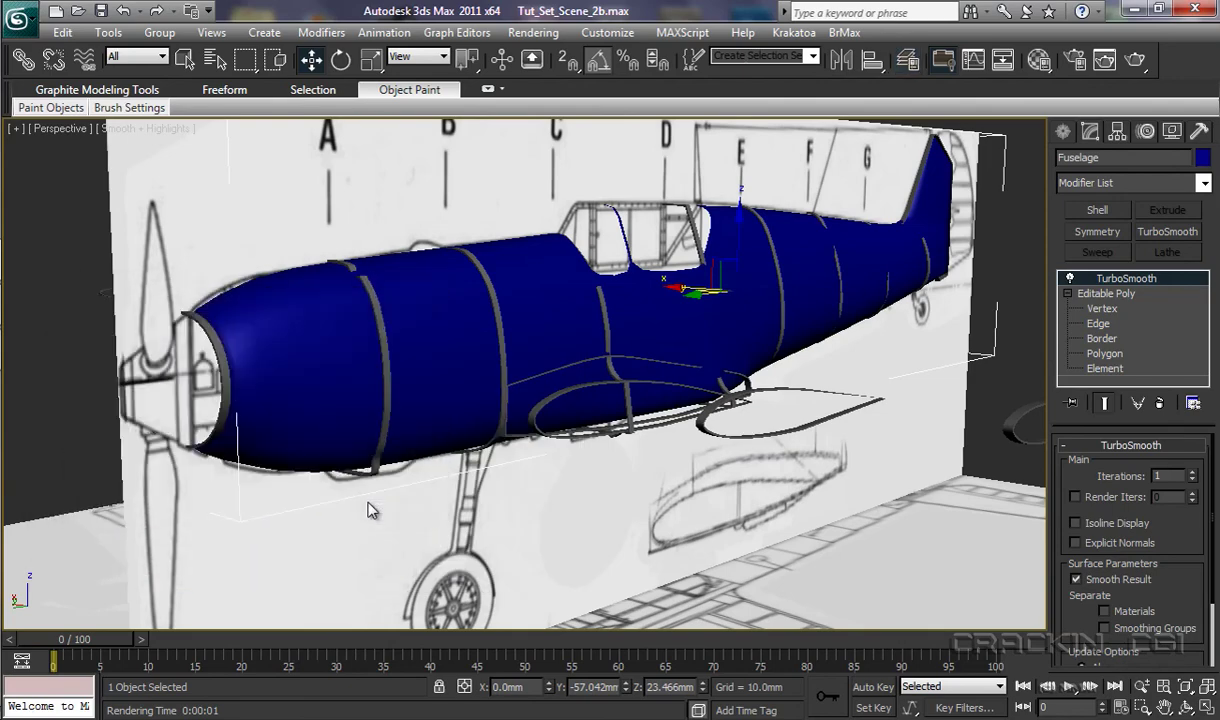